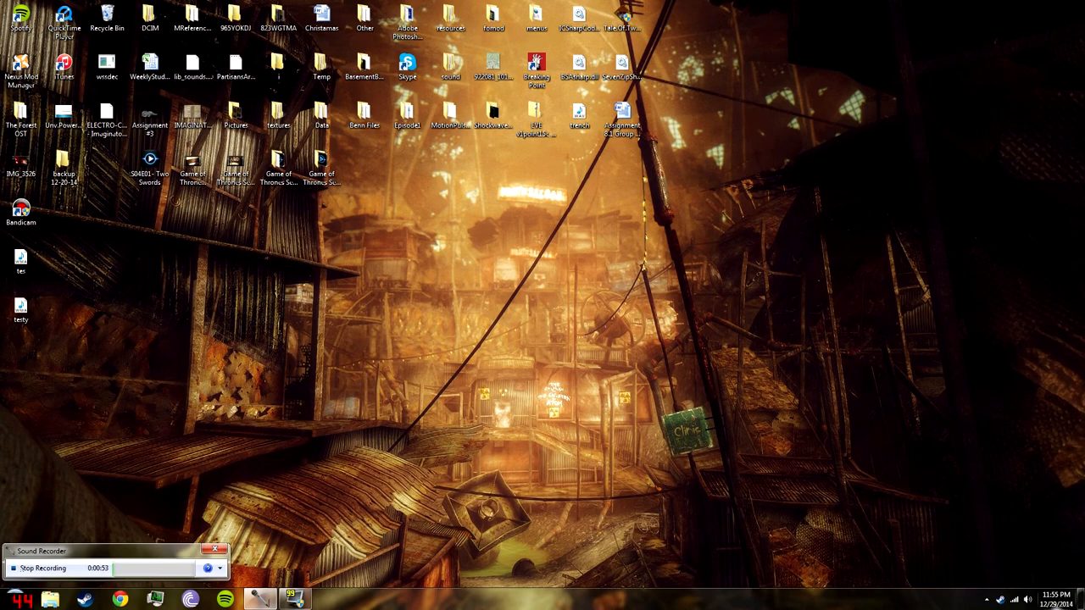
Launch GECK - New Vegas Edition from Steam and open the Data dialog listing the TES files
right_click(1000, 599)
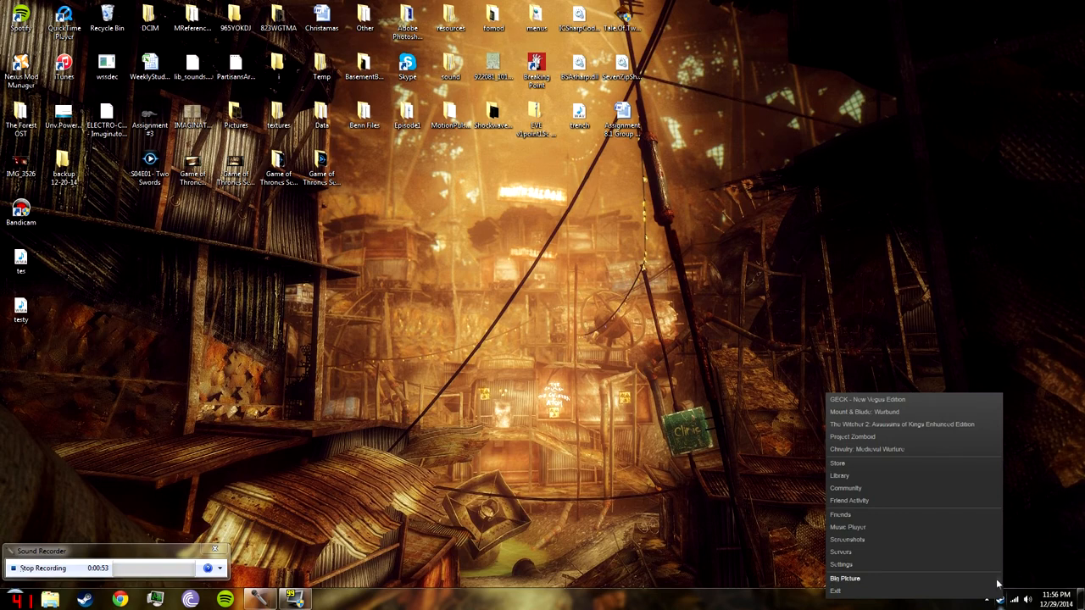
click(952, 404)
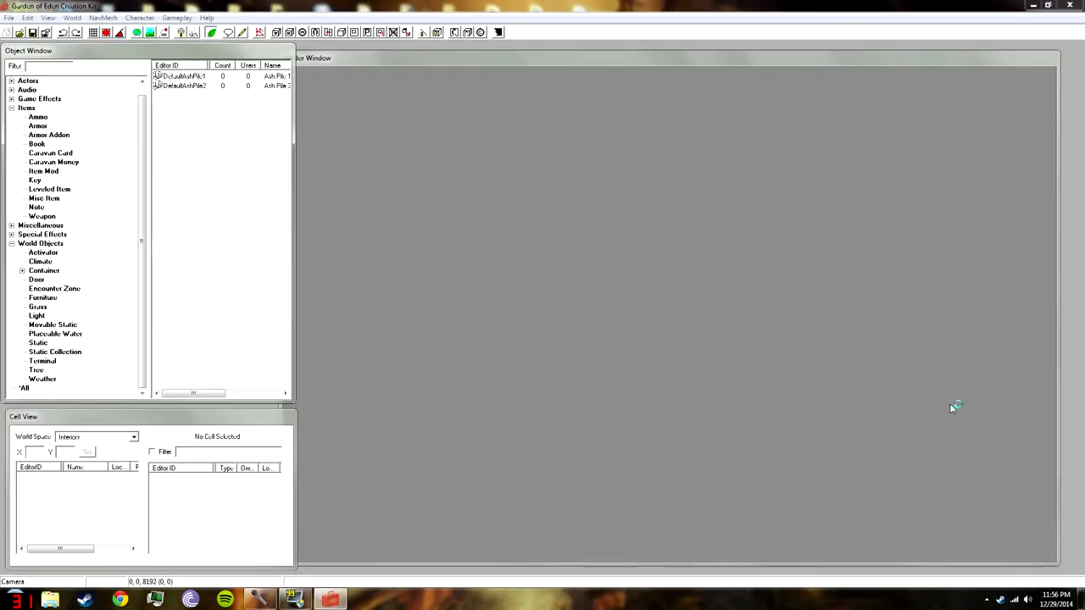
click(8, 18)
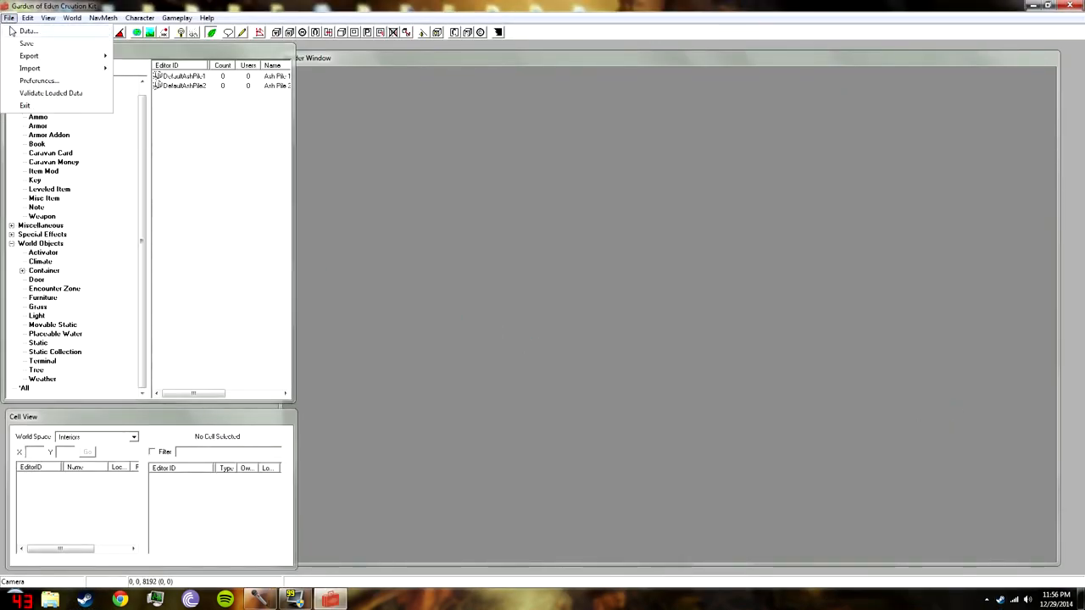
click(9, 19)
click(9, 19)
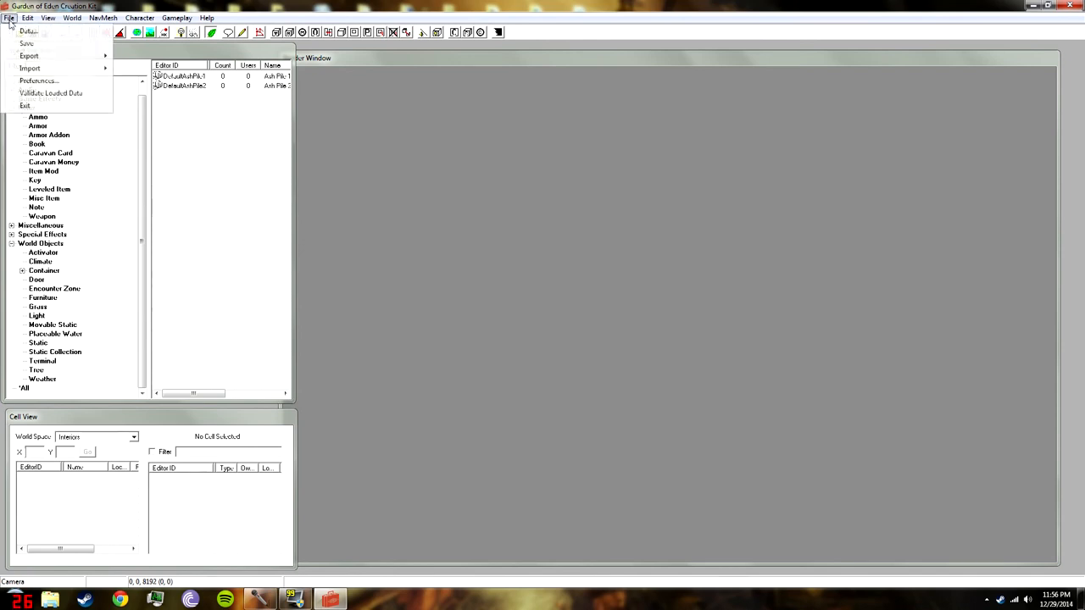
click(26, 31)
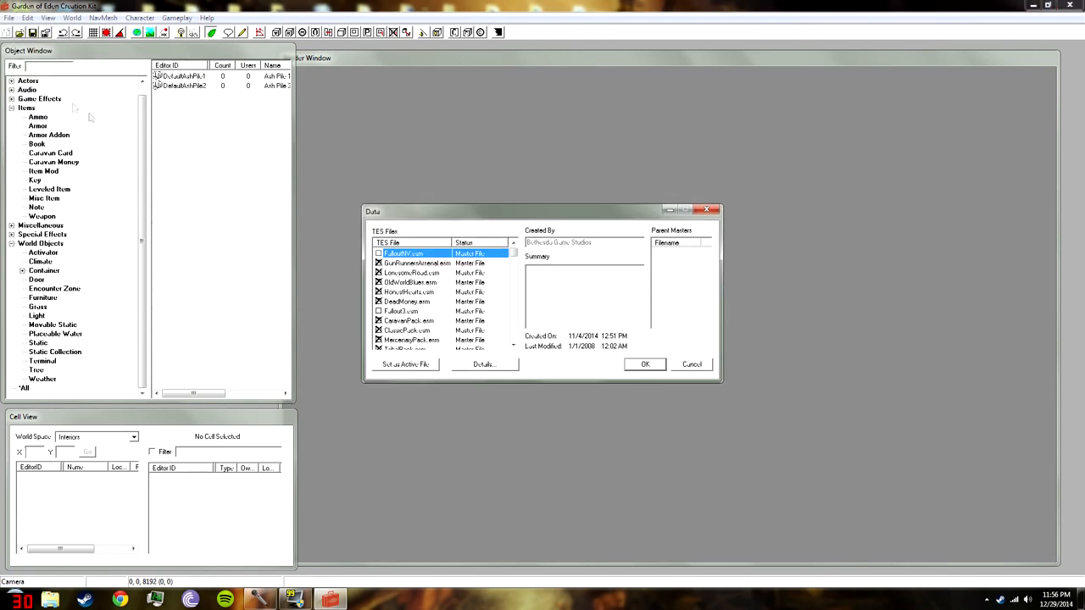
Deselect all the preselected DLC and pack master files and enable FalloutNV.esm instead
double_click(394, 263)
double_click(397, 273)
click(401, 283)
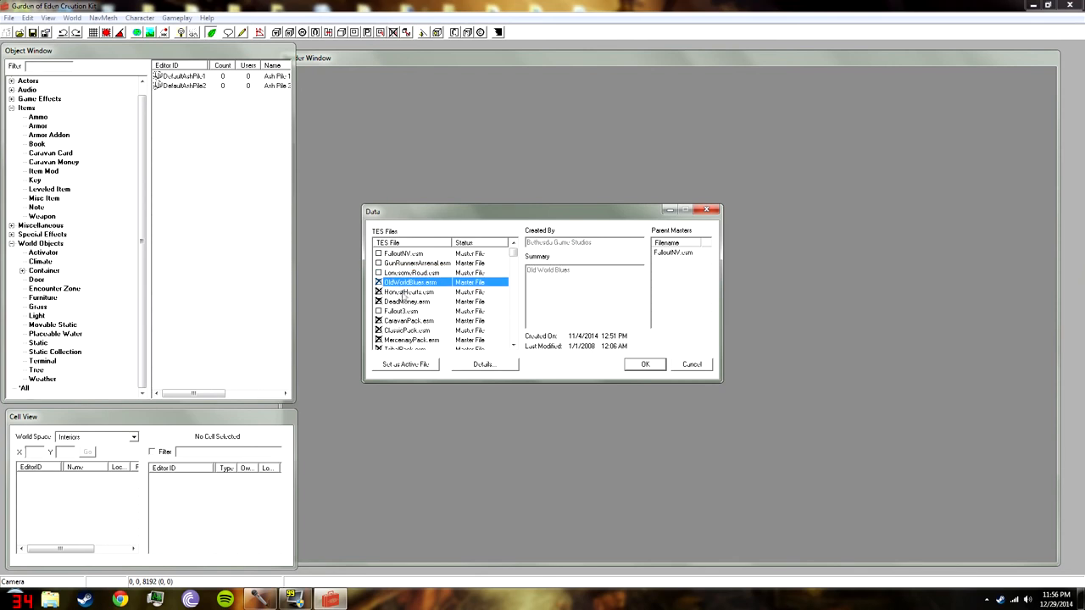
double_click(402, 292)
double_click(405, 302)
double_click(402, 284)
double_click(405, 321)
double_click(405, 331)
scroll(404, 331, down, 2)
double_click(408, 282)
double_click(407, 292)
scroll(407, 292, up, 2)
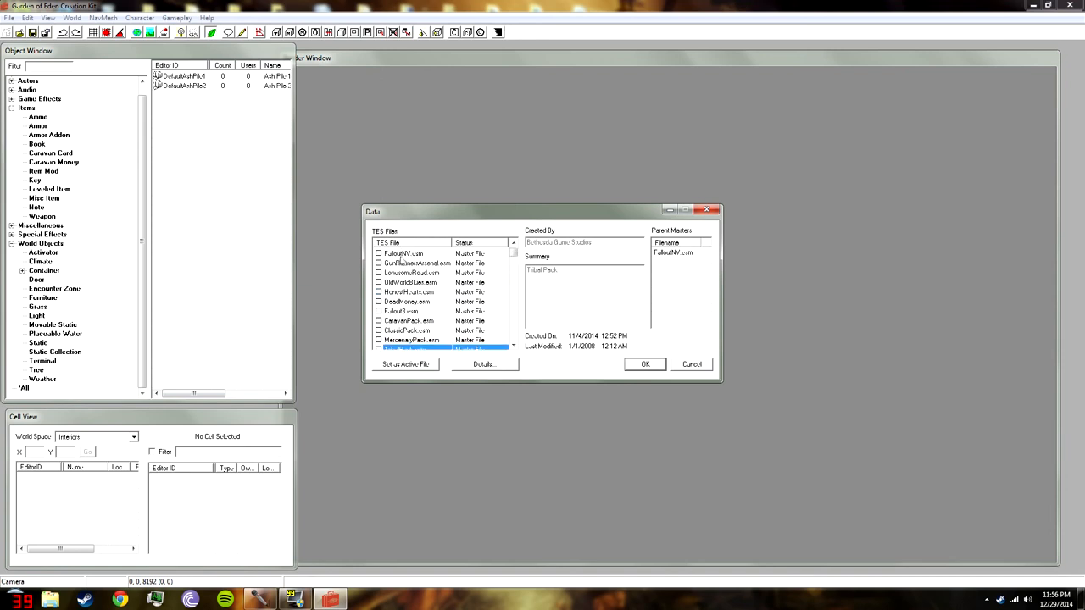
double_click(404, 254)
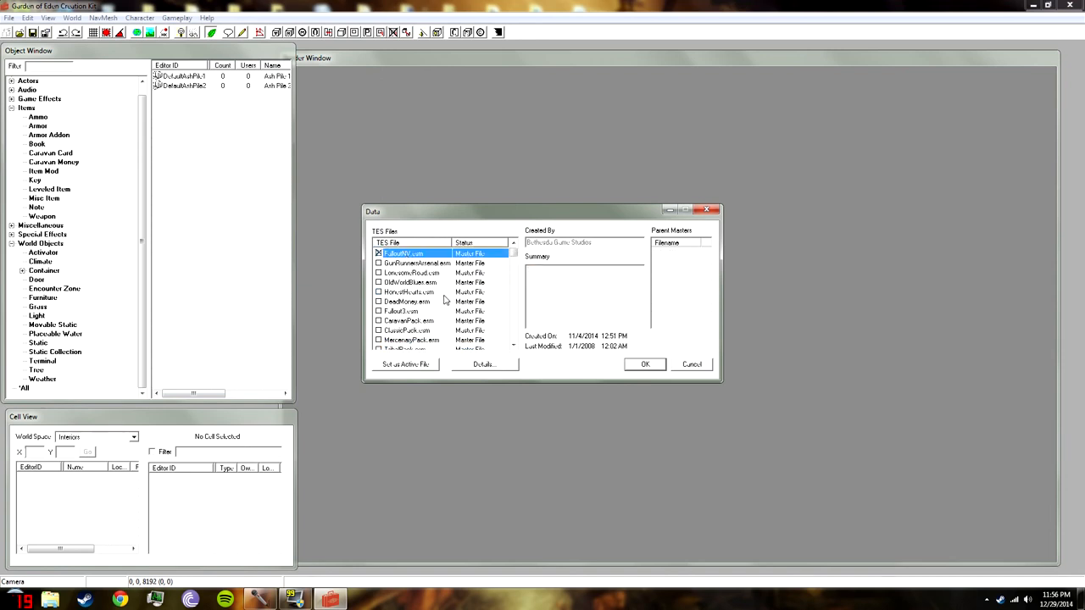
Look through the plugin and master files, checking the parent masters of M1897.esp and DeadMoney.esm
scroll(443, 302, down, 10)
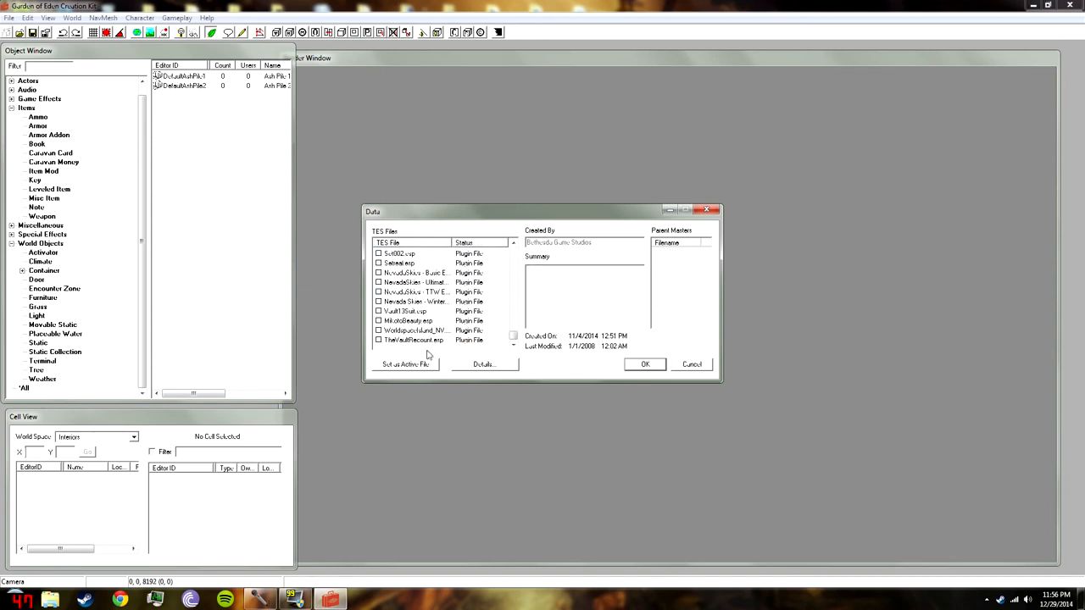
scroll(427, 337, up, 5)
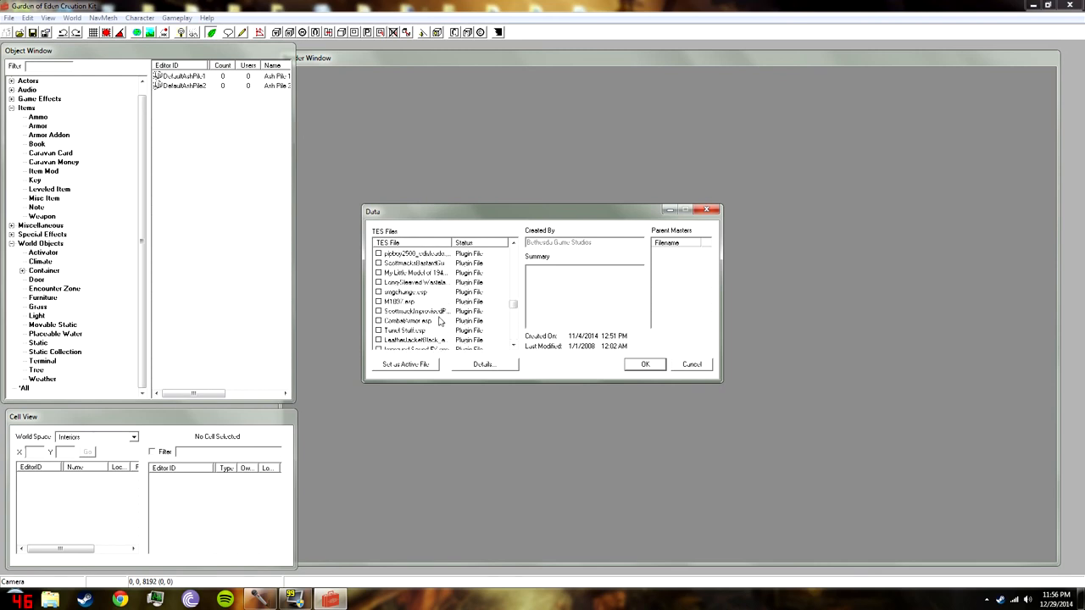
click(409, 330)
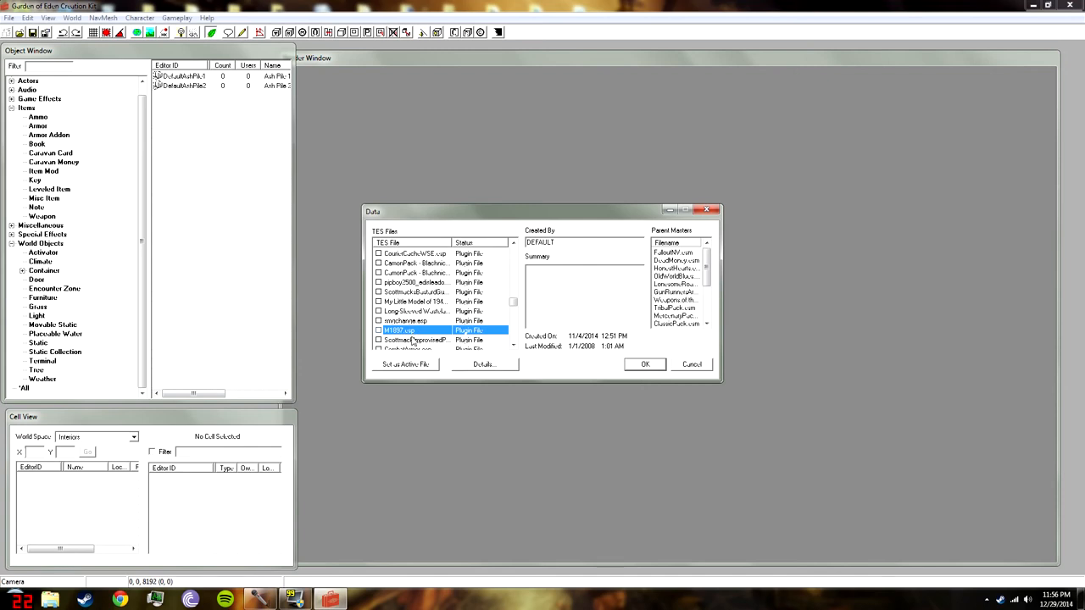
scroll(394, 336, up, 3)
scroll(394, 335, up, 9)
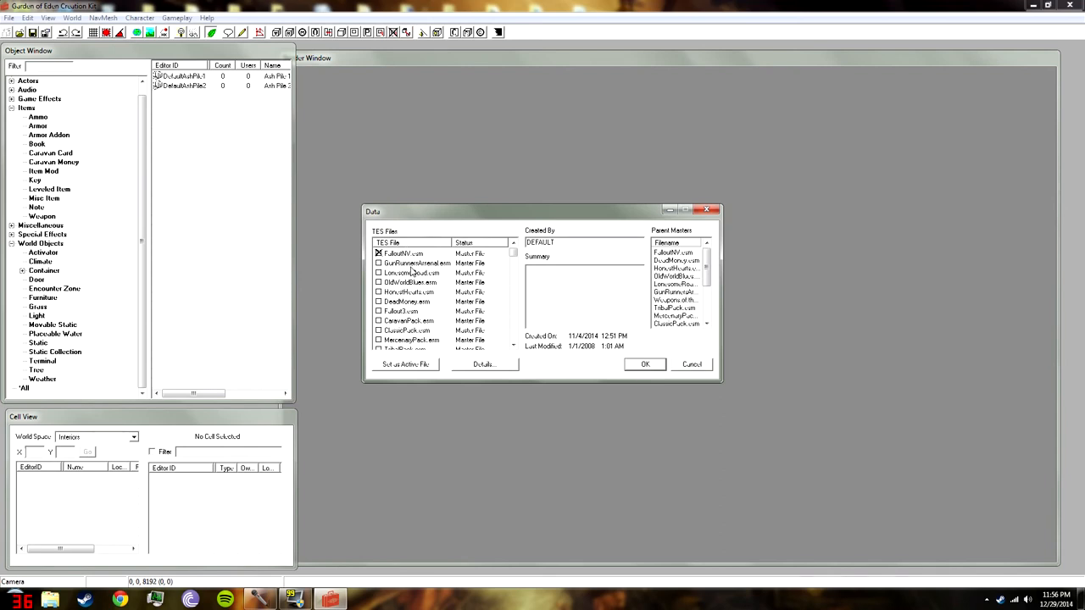
click(408, 302)
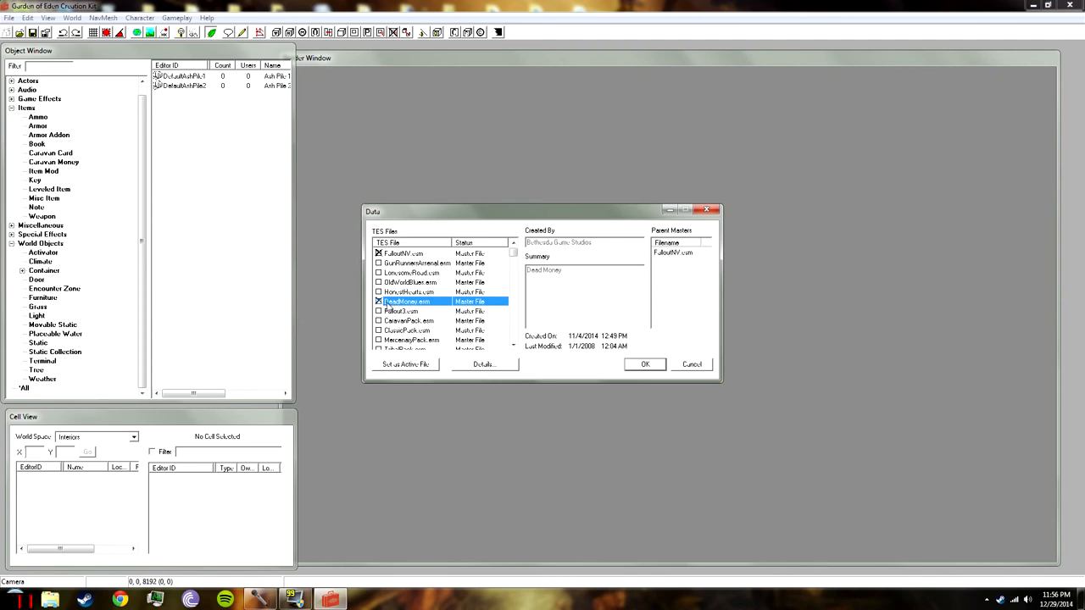
click(379, 301)
Load the data with FalloutNV.esm as the only enabled file
click(395, 256)
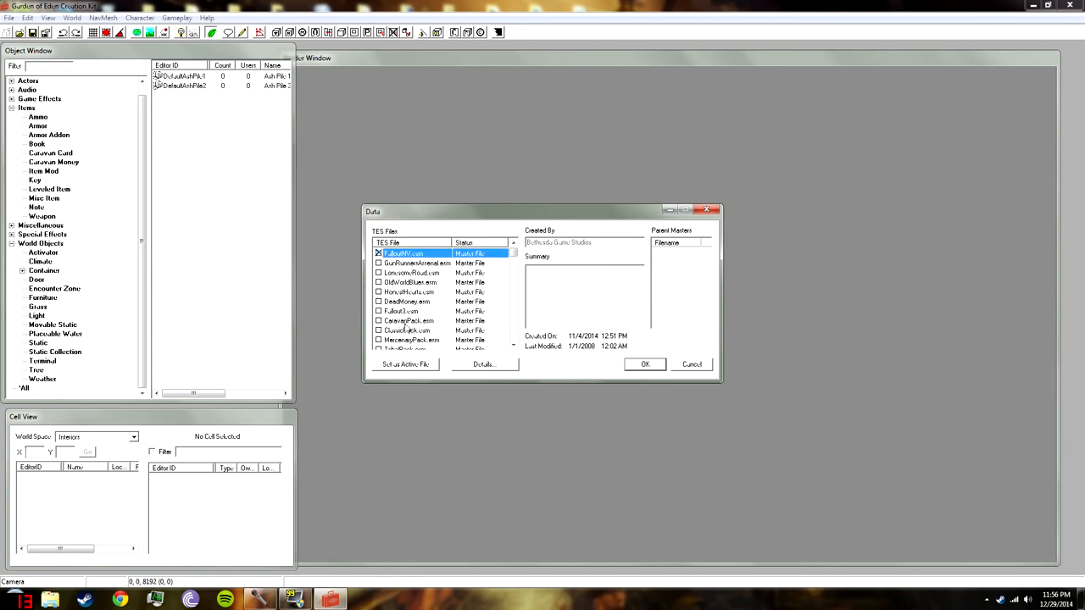
scroll(397, 314, down, 1)
scroll(433, 340, up, 1)
click(646, 364)
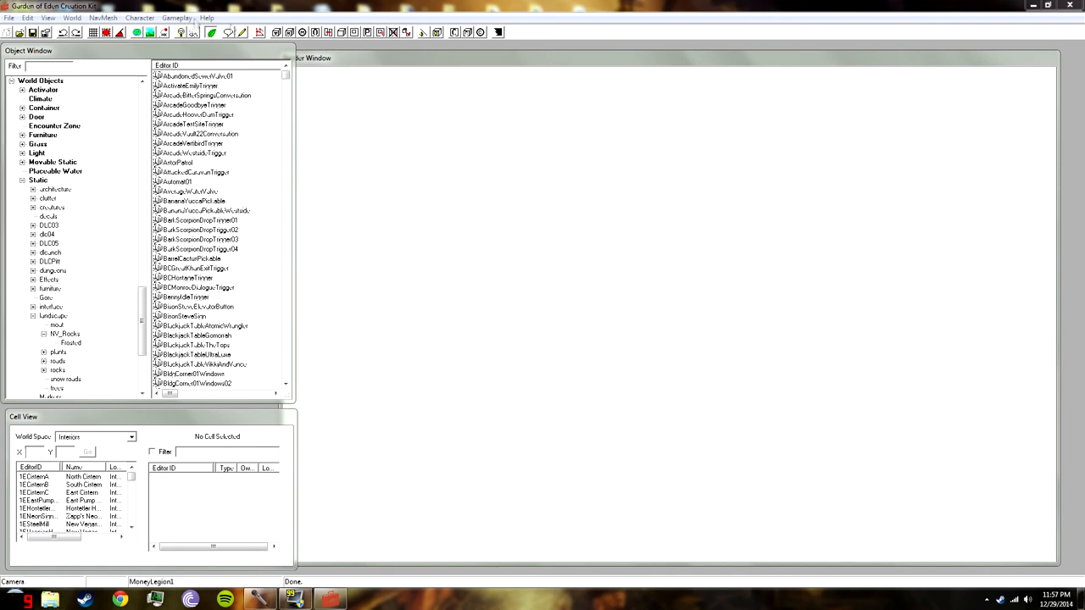
Reposition the Render Window beside the Object Window and slightly narrow the Cell View window
drag(399, 57, 421, 51)
drag(298, 424, 294, 426)
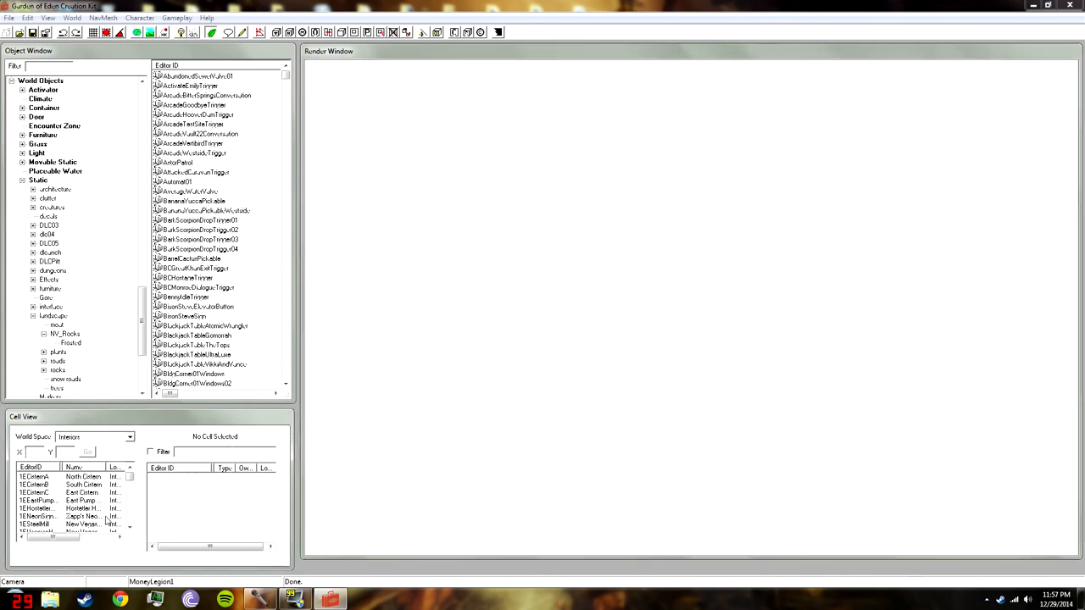
Browse the interior cells and switch the Cell View's world space to WastelandNV
click(85, 485)
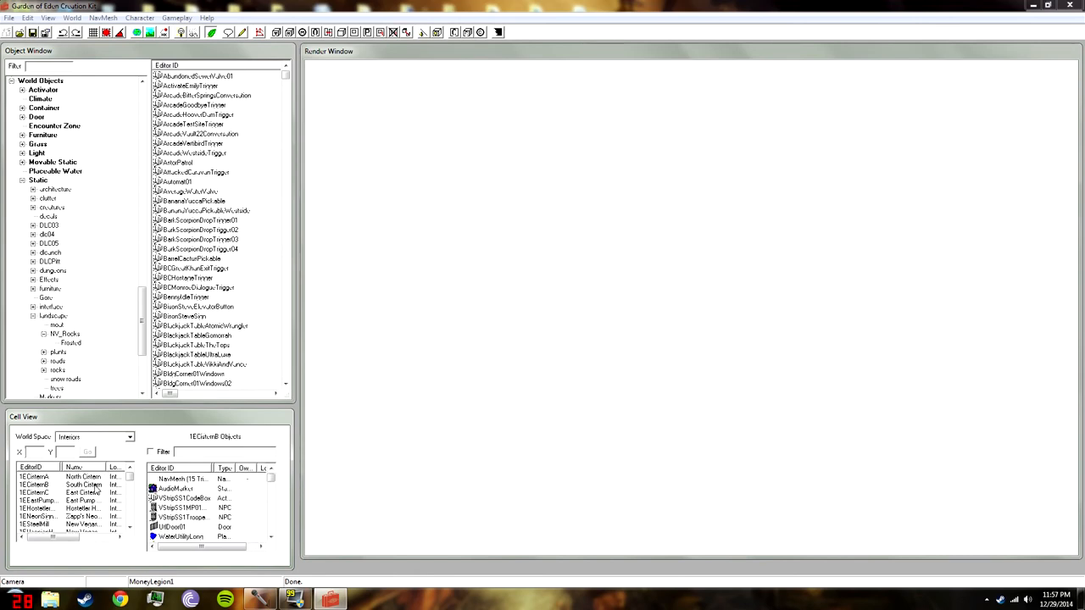
scroll(93, 498, down, 1)
scroll(93, 498, up, 3)
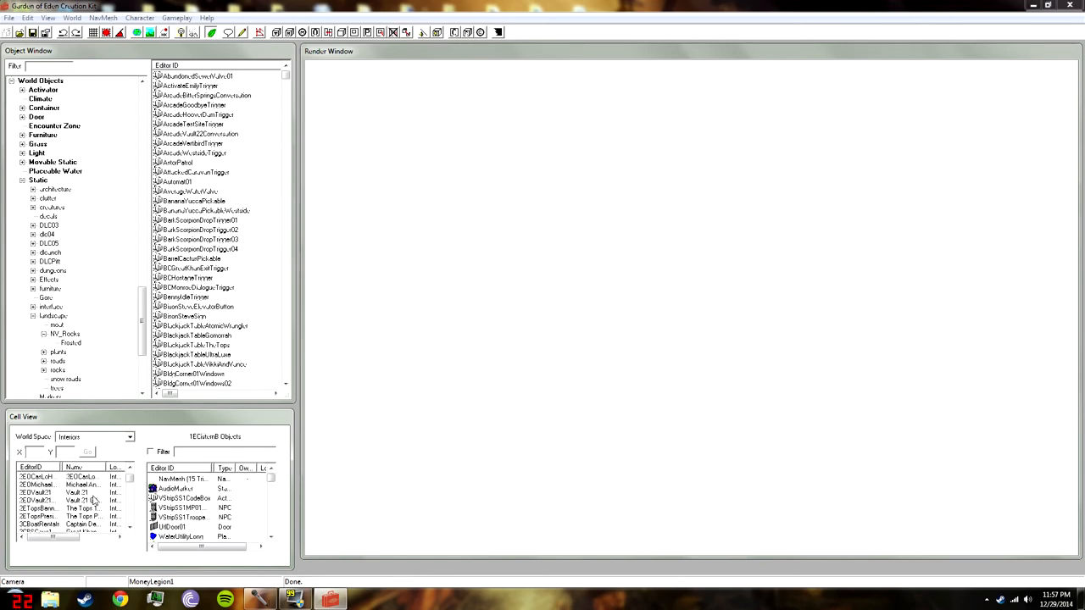
click(95, 437)
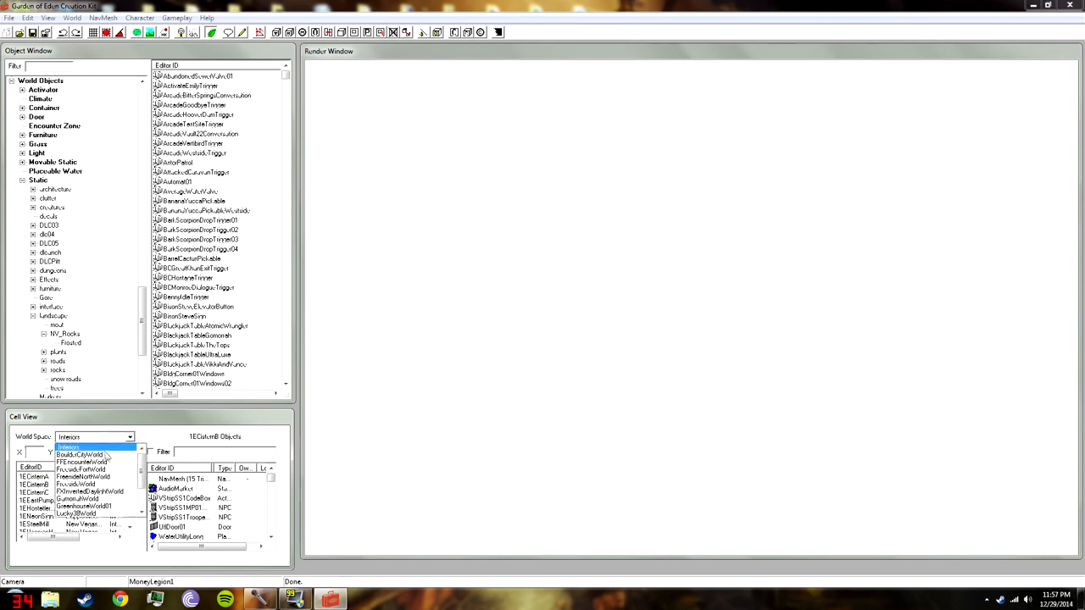
scroll(104, 479, down, 2)
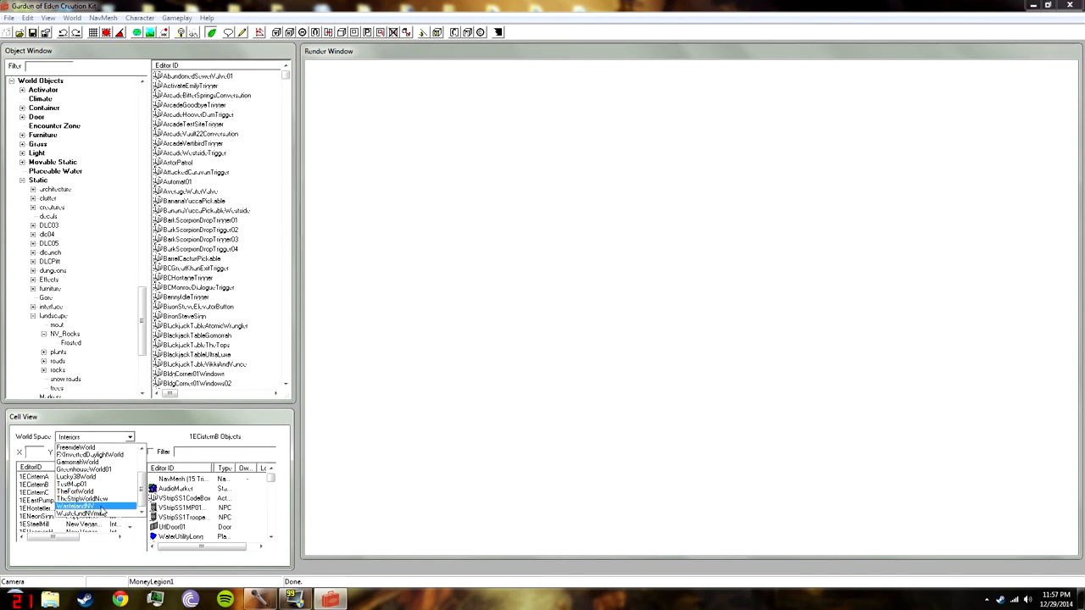
click(102, 507)
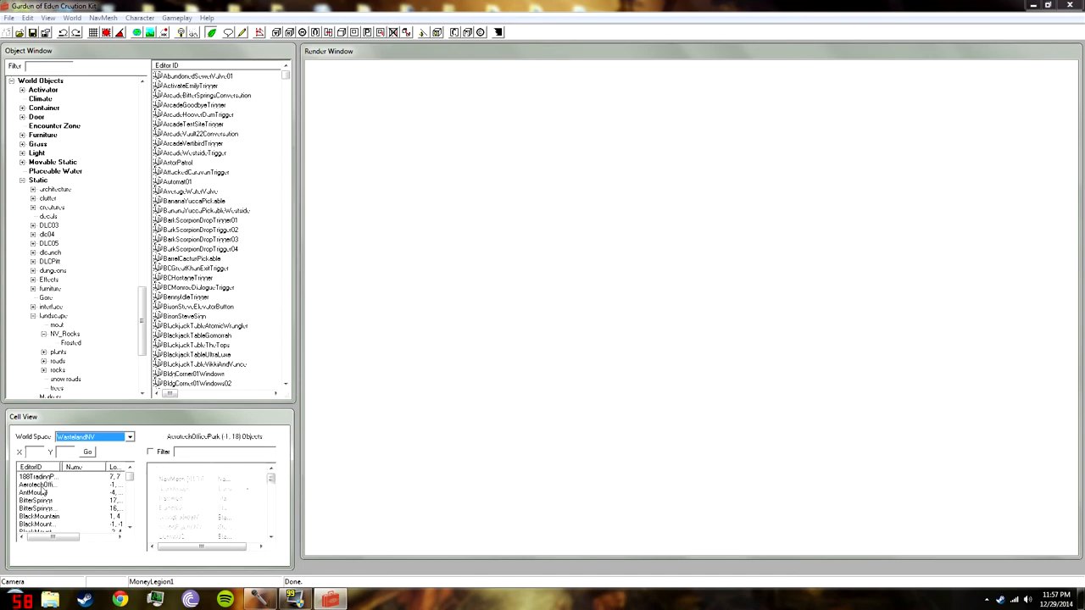
Widen the EditorID column of the cell list, shorten the Object Window and extend the Cell View upward
click(42, 485)
drag(61, 468, 102, 467)
scroll(78, 489, down, 2)
scroll(76, 489, up, 1)
scroll(85, 489, down, 5)
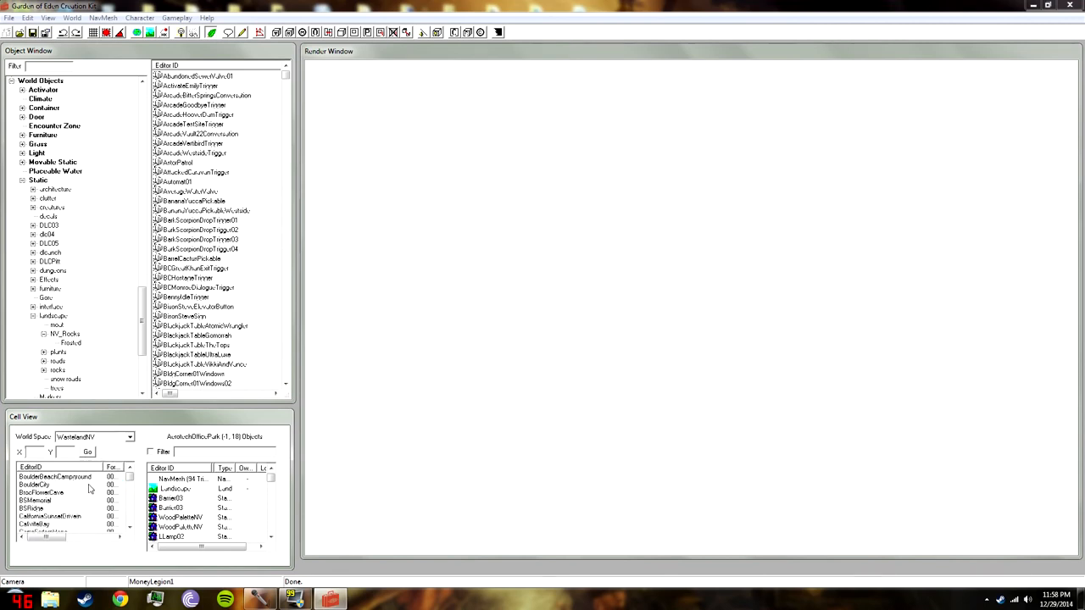
drag(158, 400, 151, 361)
drag(151, 412, 156, 366)
Find the Goodsprings cell in the WastelandNV list and load it into the Render Window
click(83, 472)
scroll(85, 479, down, 4)
scroll(85, 481, down, 7)
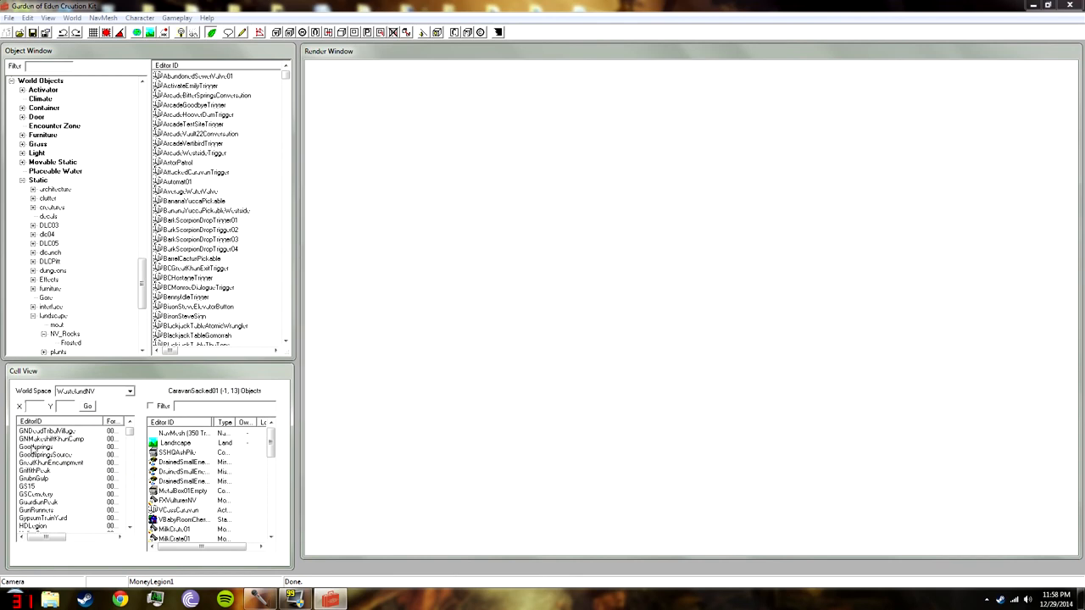
click(32, 447)
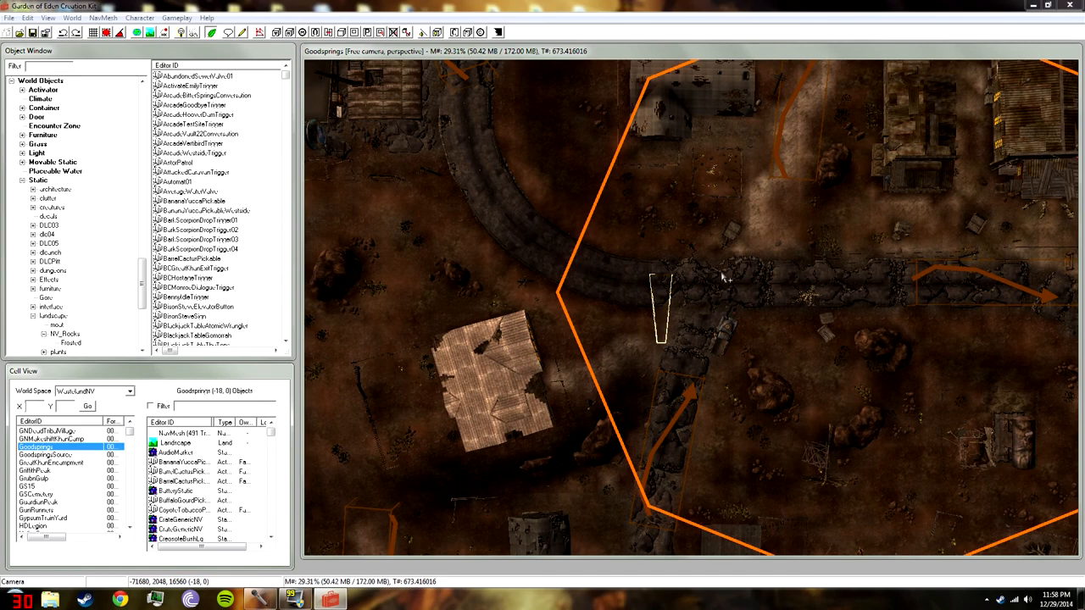
Turn on the bright lighting for the Goodsprings scene in the Render Window
click(779, 329)
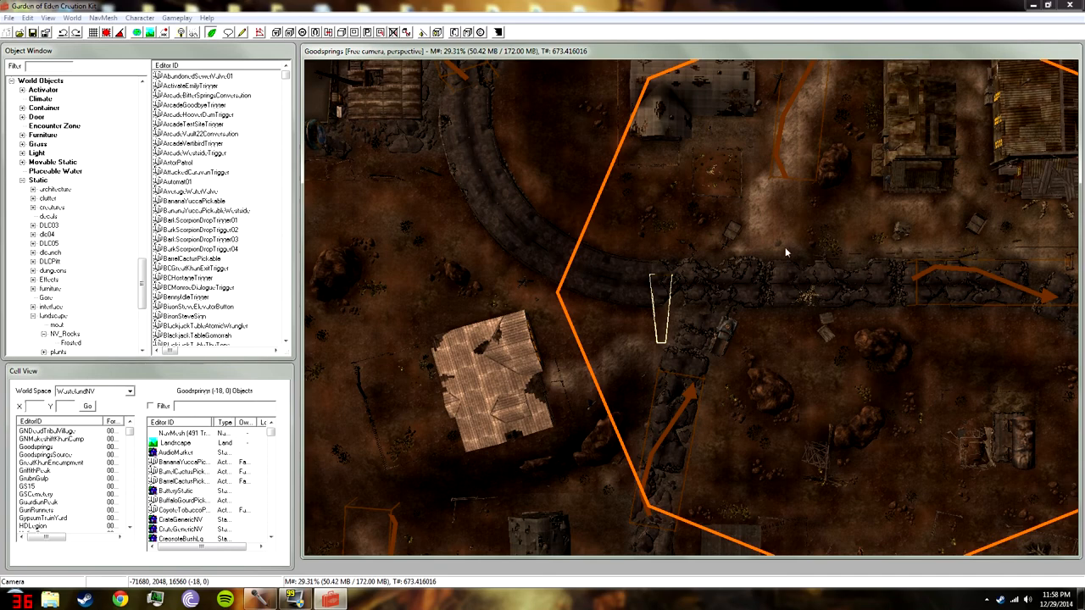
shift+middle_drag(719, 371, 649, 268)
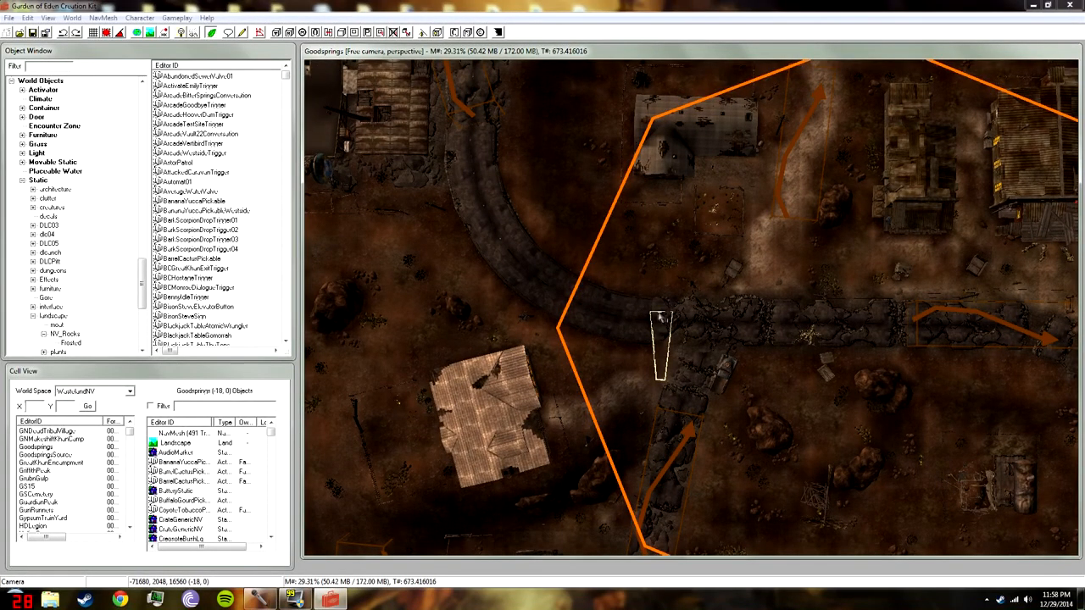
shift+middle_drag(669, 312, 627, 248)
scroll(713, 204, up, 6)
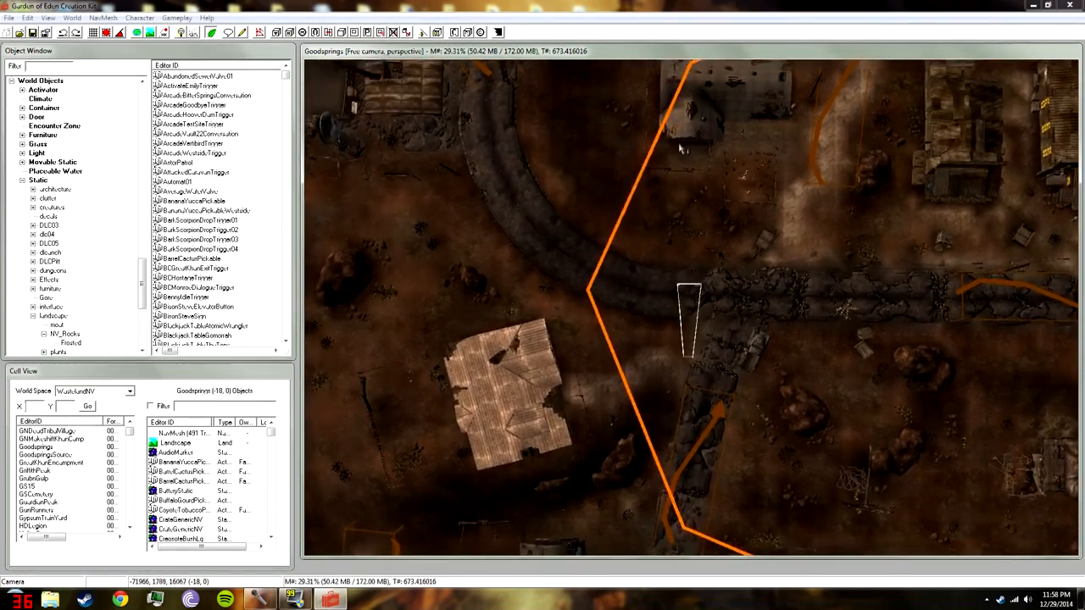
scroll(714, 204, up, 3)
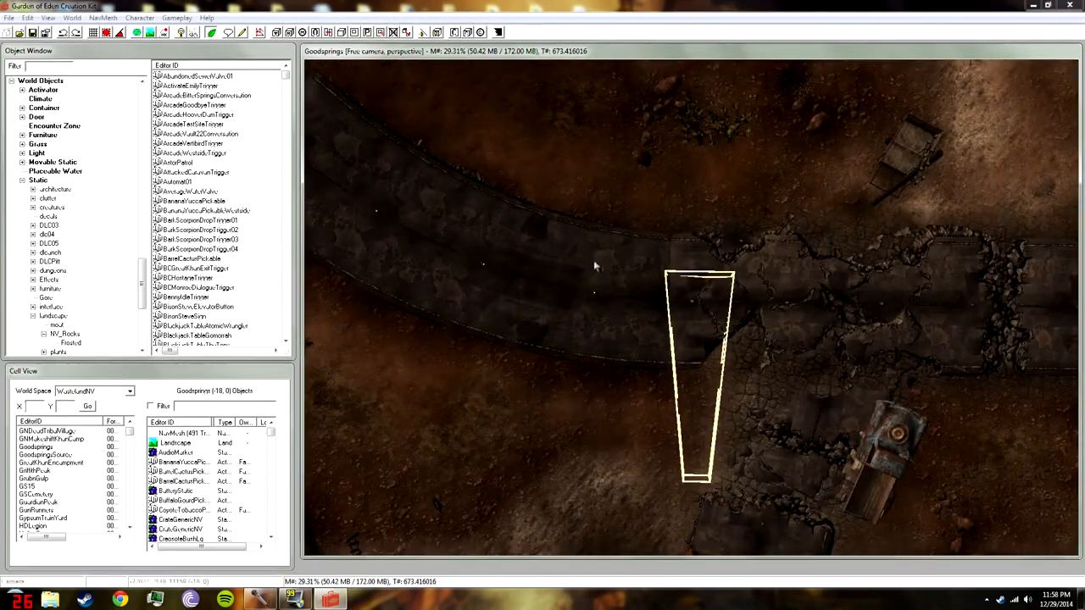
click(597, 269)
shift+middle_drag(604, 287, 652, 421)
key(a)
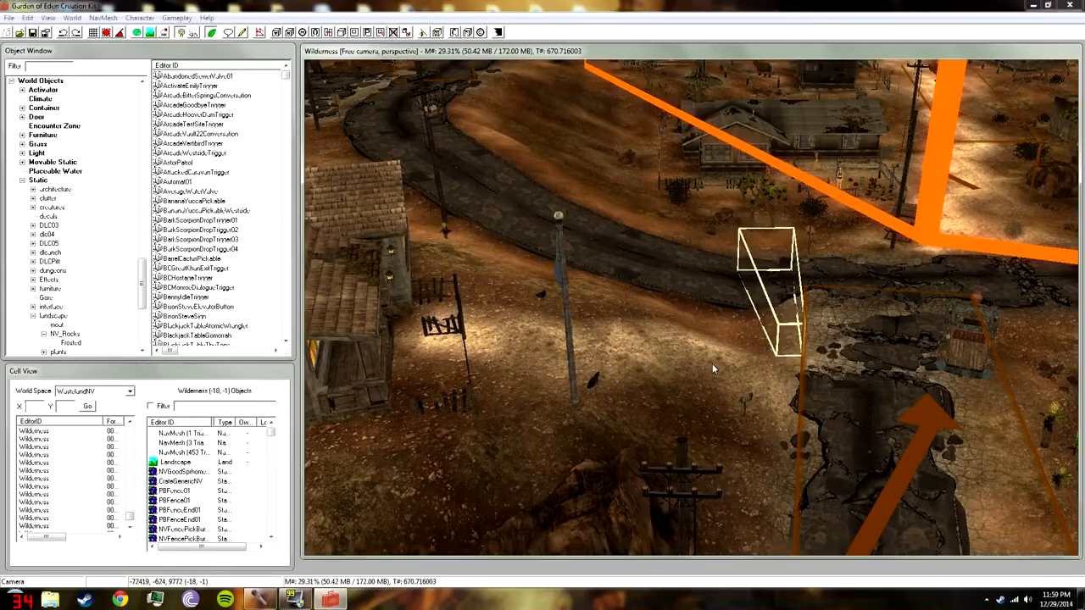
Examine Goodsprings from several camera angles and distances, including the broken road and the area around the general store
click(650, 258)
shift+middle_drag(651, 259, 882, 297)
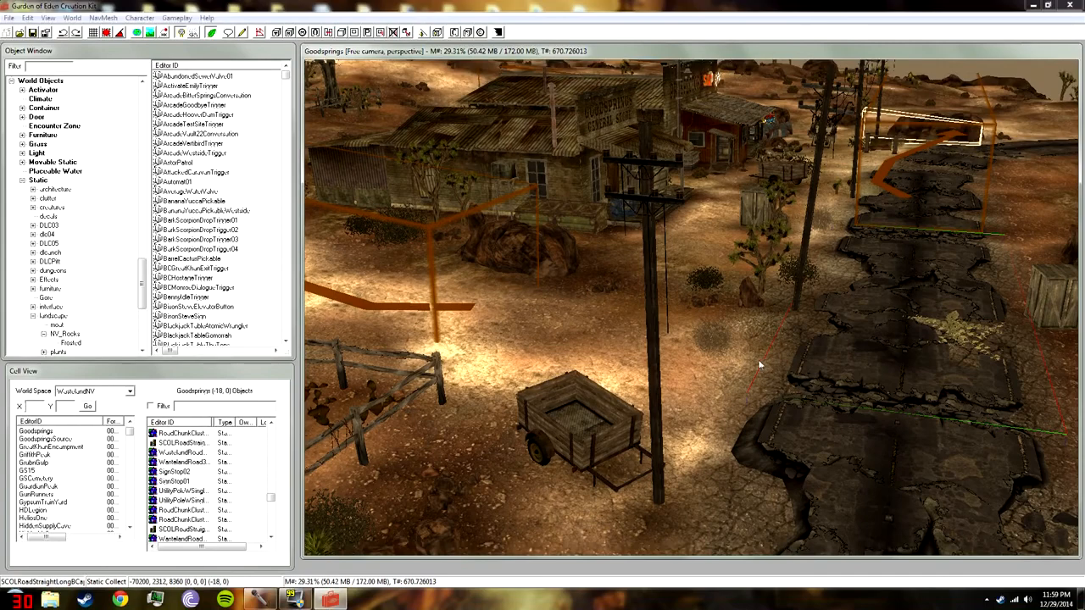
click(720, 340)
shift+middle_drag(721, 339, 950, 435)
scroll(951, 435, up, 3)
scroll(951, 435, down, 5)
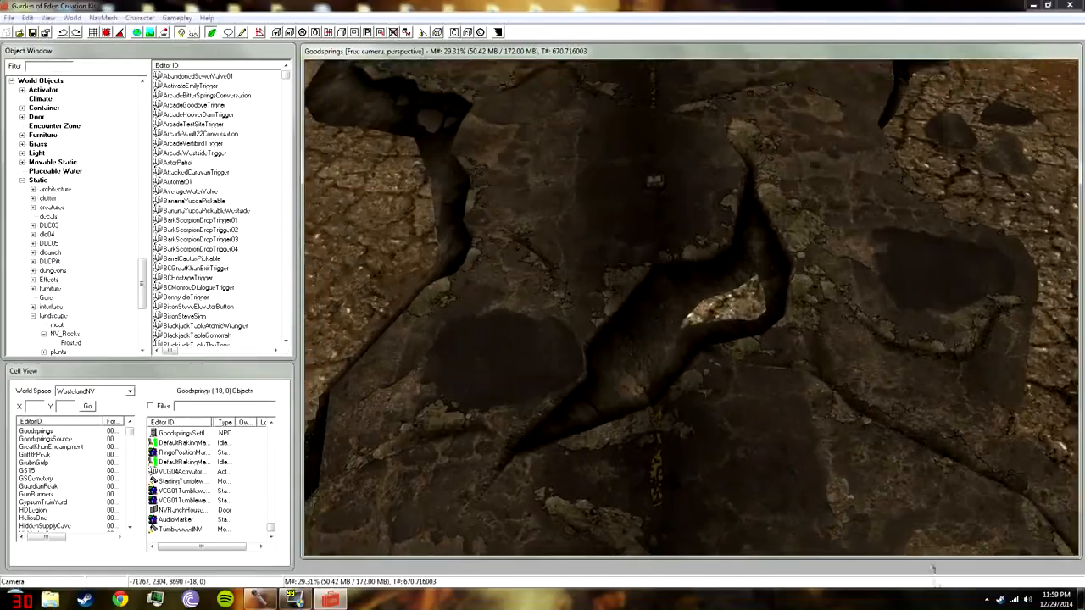
scroll(746, 439, down, 3)
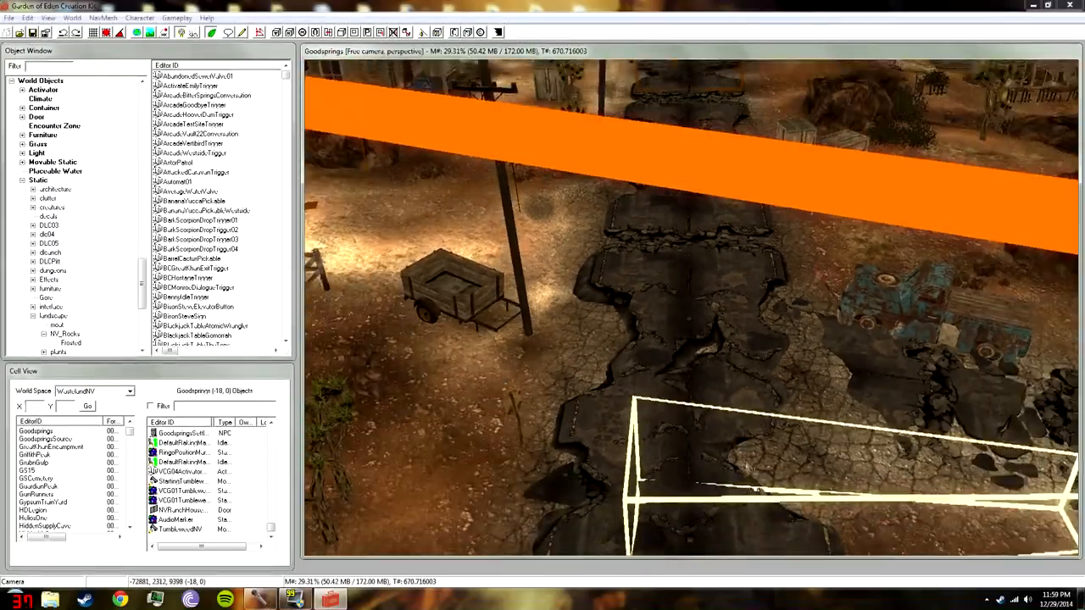
middle_drag(746, 439, 744, 508)
scroll(754, 488, up, 4)
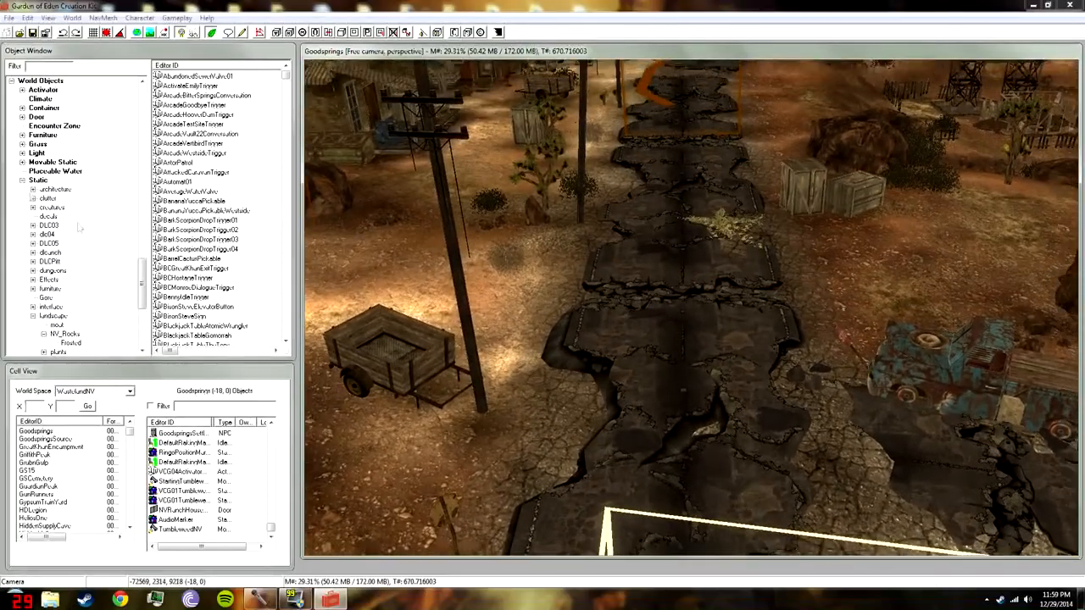
Collapse the World Objects and Items categories in the Object Window and expand Actors
drag(145, 270, 144, 227)
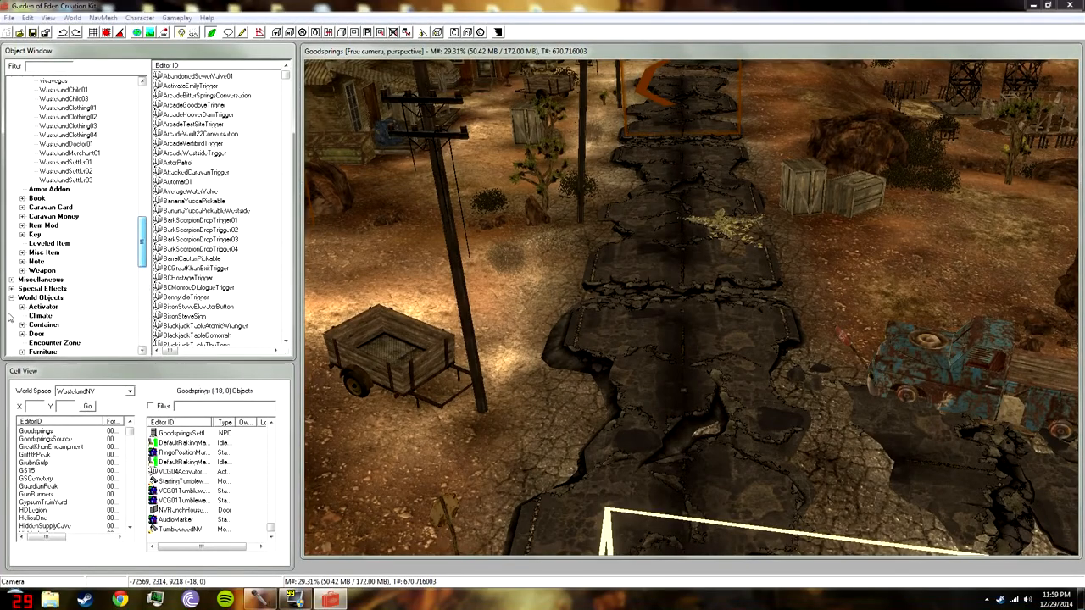
click(12, 297)
scroll(108, 215, up, 7)
scroll(123, 212, up, 8)
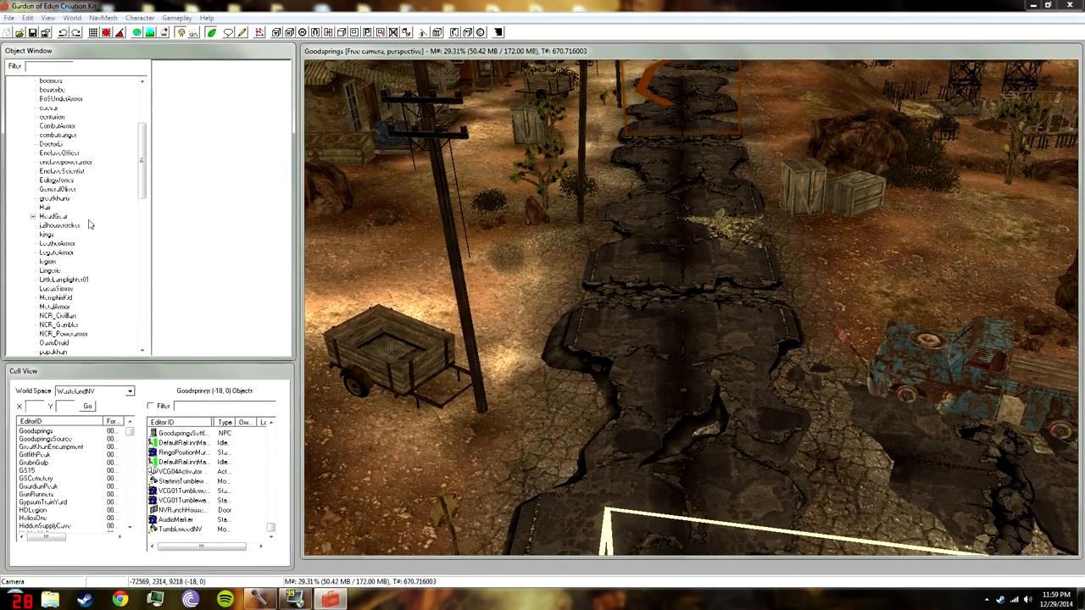
click(11, 118)
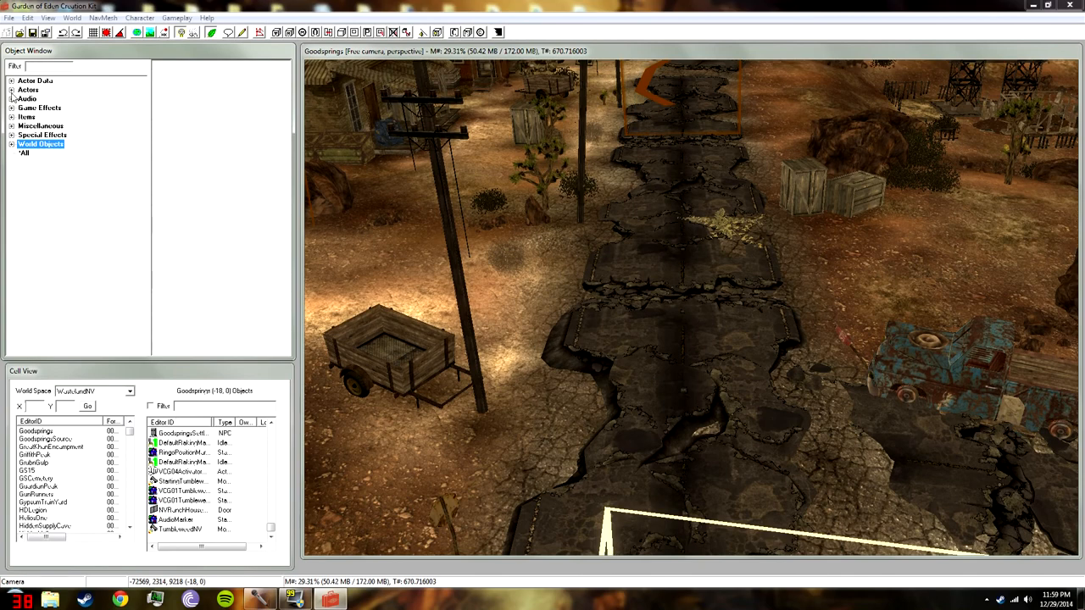
click(11, 90)
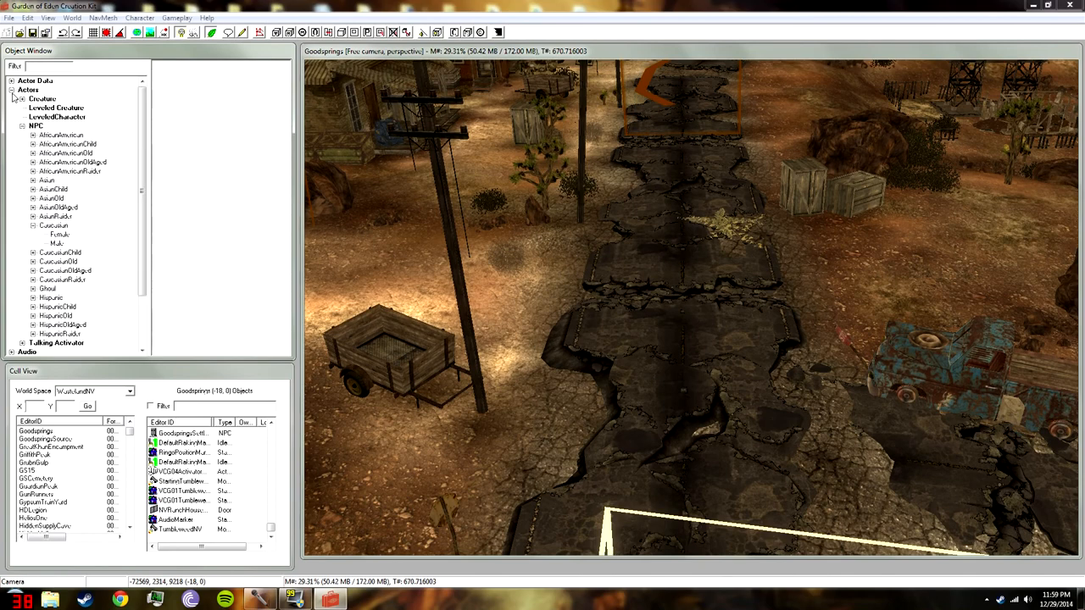
Create a new NPC in the Caucasian male list with the ID 1aTestMan and fill in the character's name
click(33, 227)
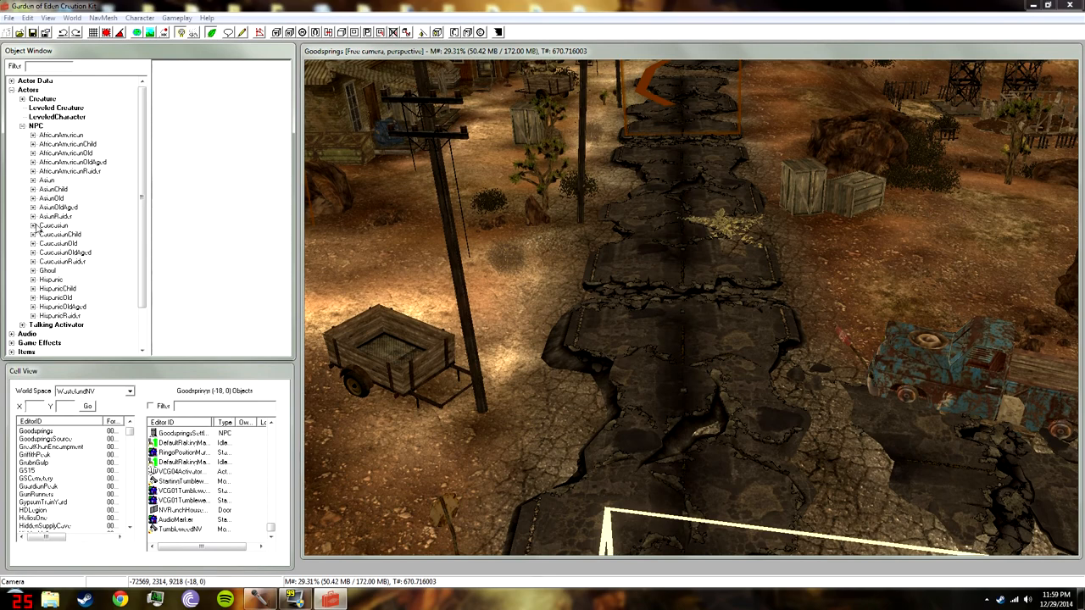
click(34, 226)
click(56, 243)
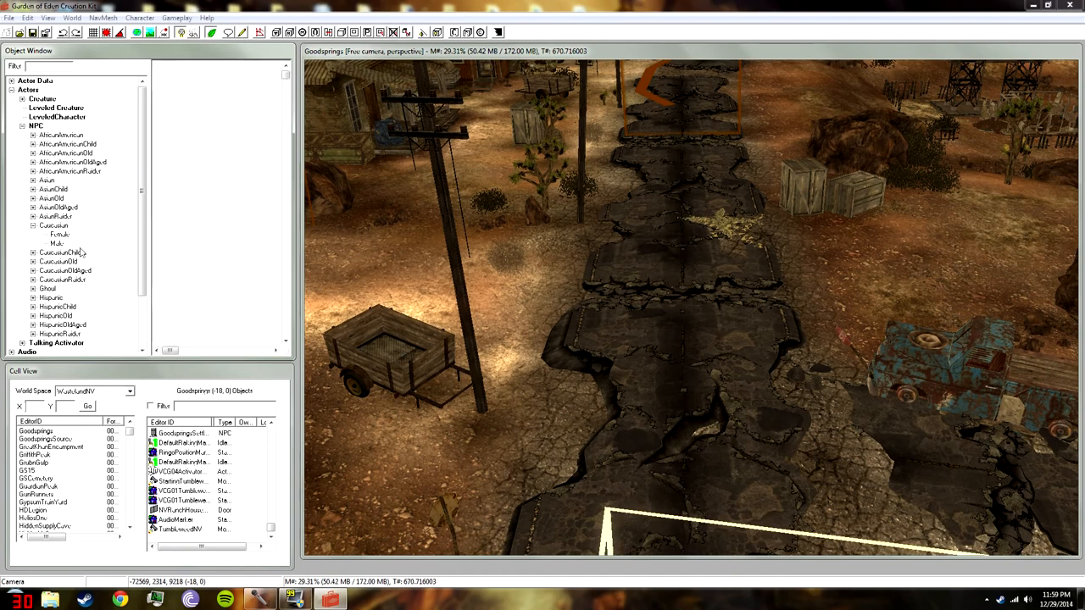
right_click(219, 134)
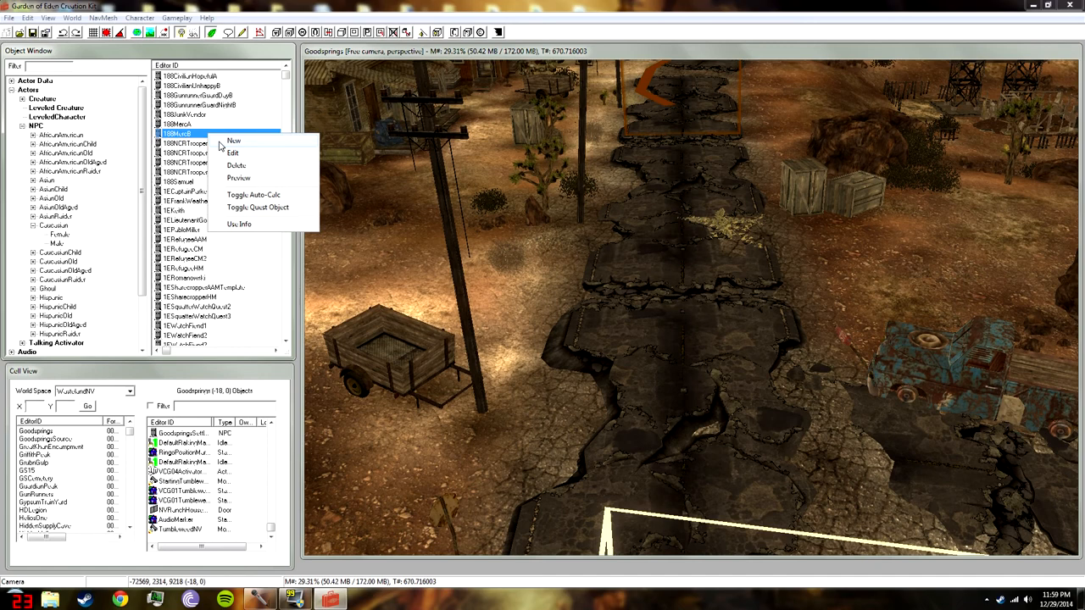
click(231, 140)
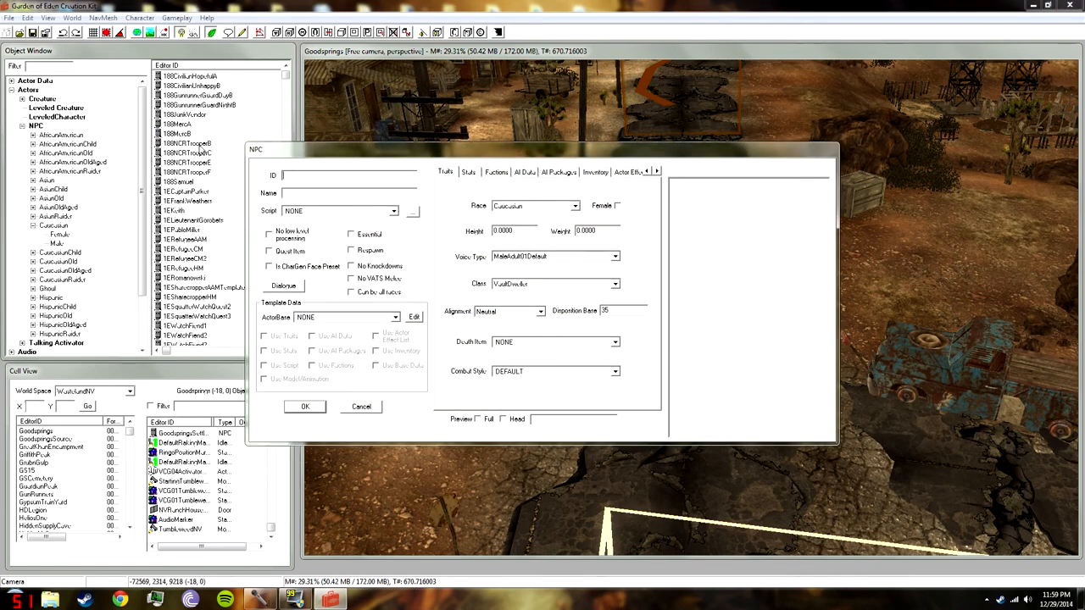
drag(251, 146, 212, 146)
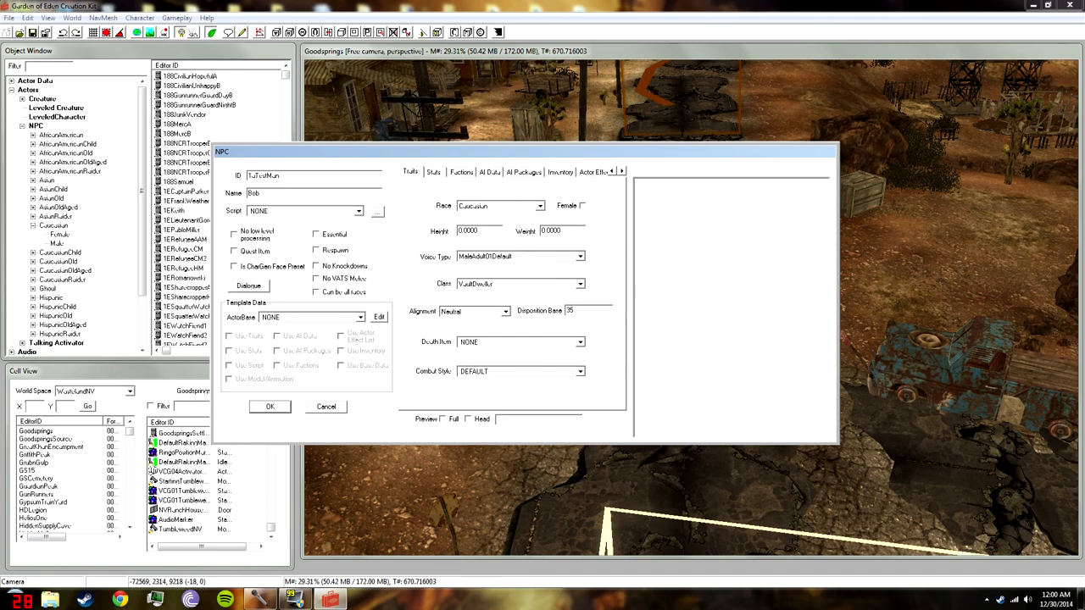
Set the NPC's class to SoldierScout and add PlayerFaction to its factions
click(498, 285)
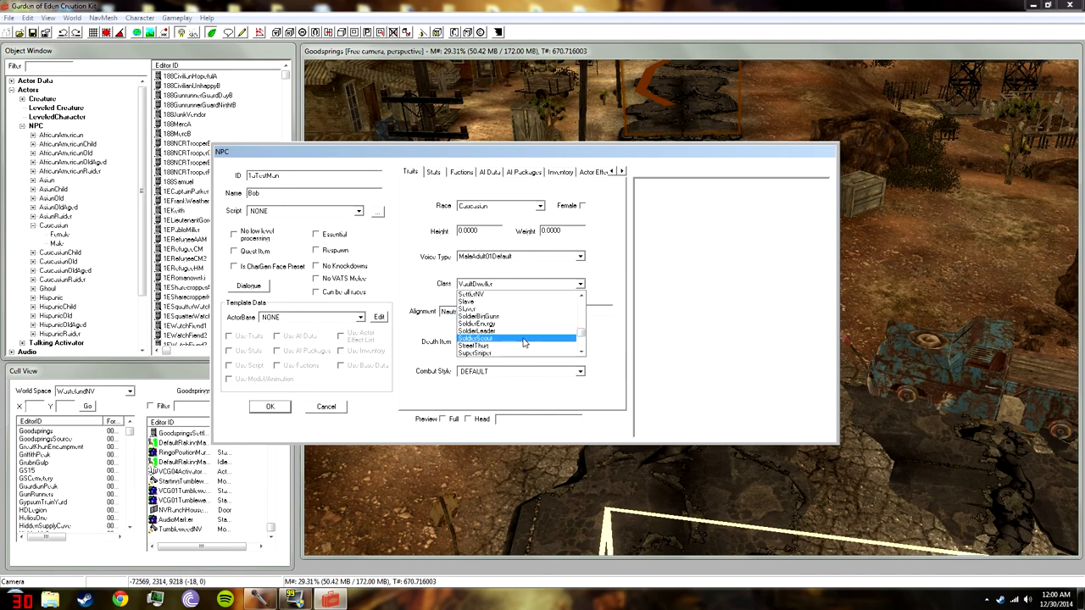
click(512, 294)
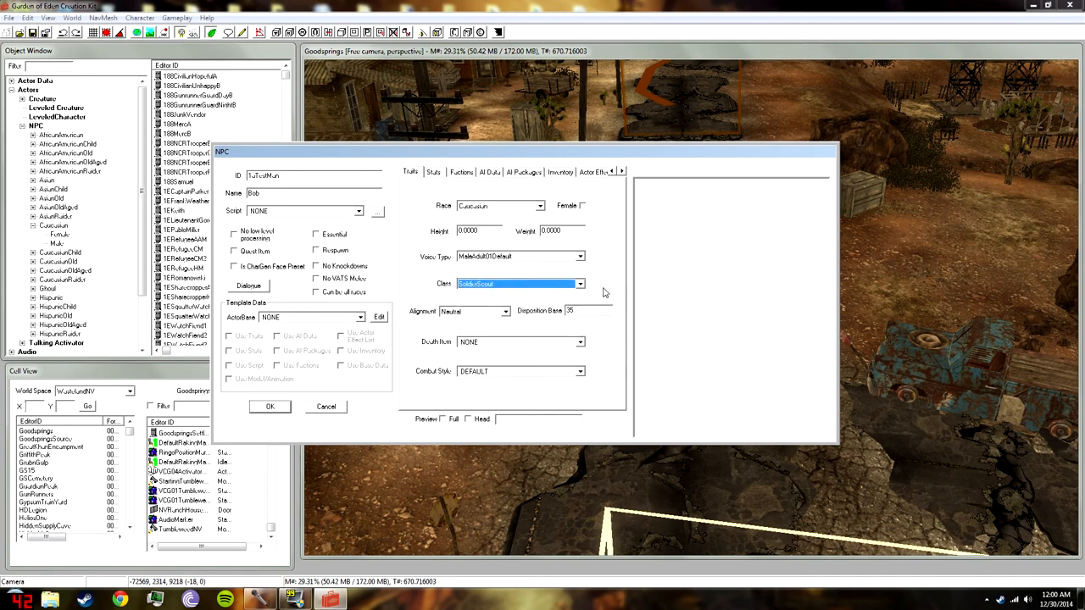
click(464, 175)
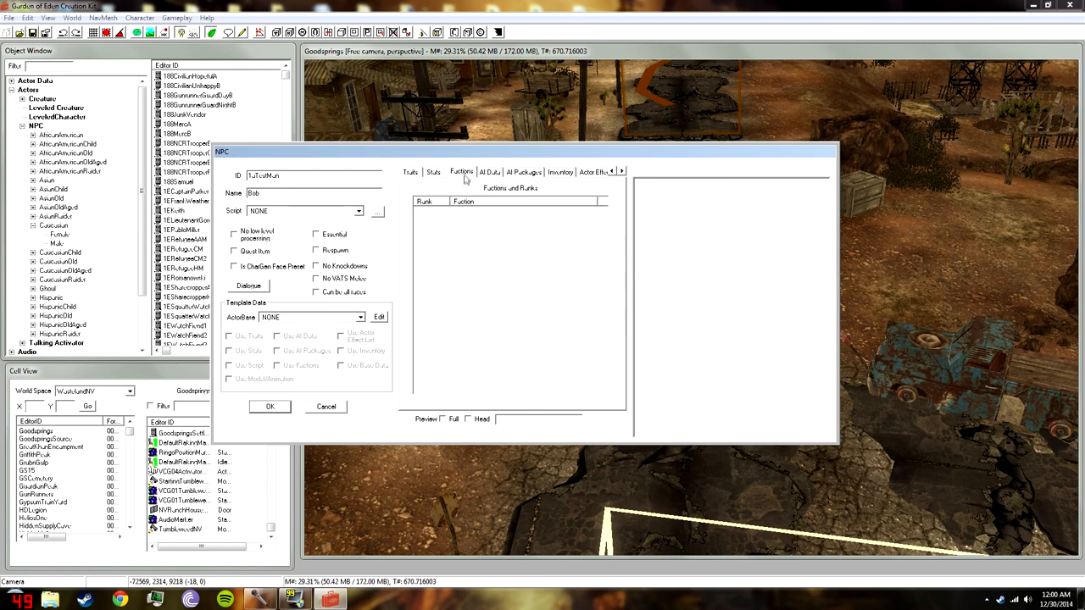
right_click(466, 224)
click(487, 228)
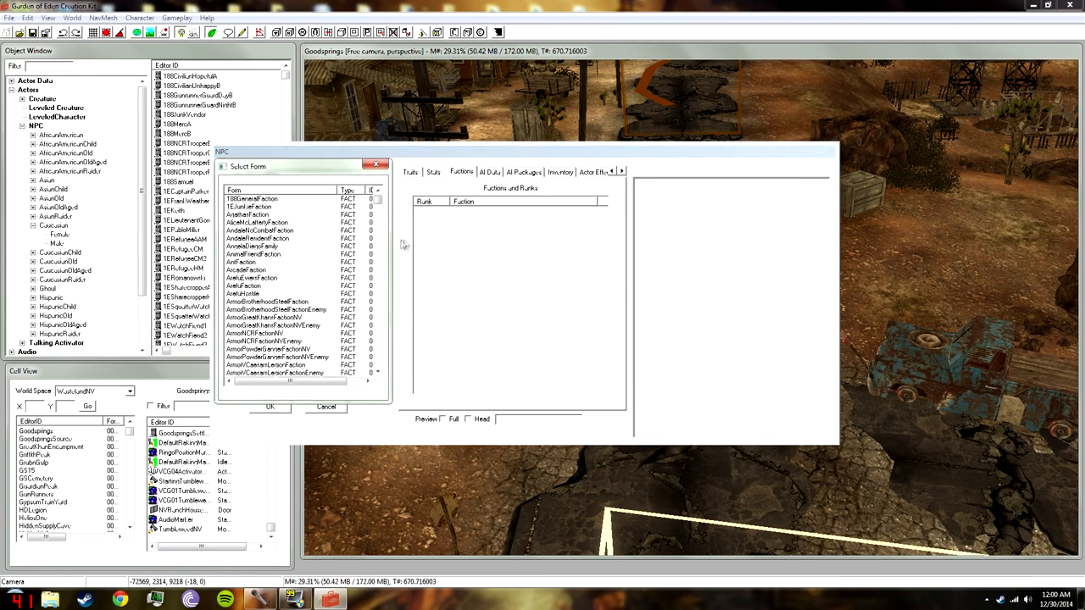
scroll(381, 288, down, 4)
scroll(377, 285, down, 10)
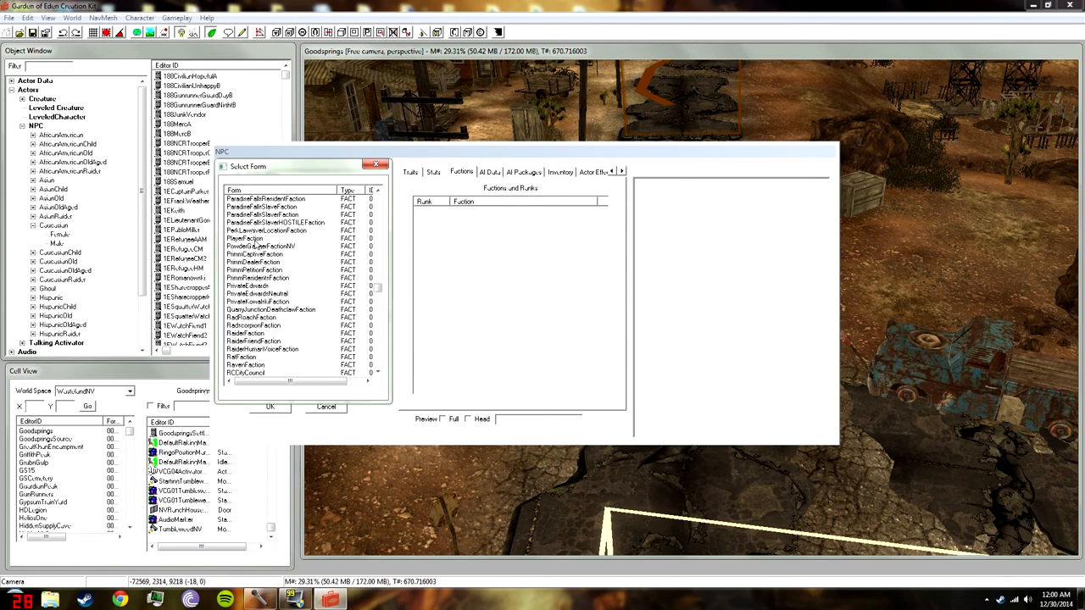
double_click(255, 240)
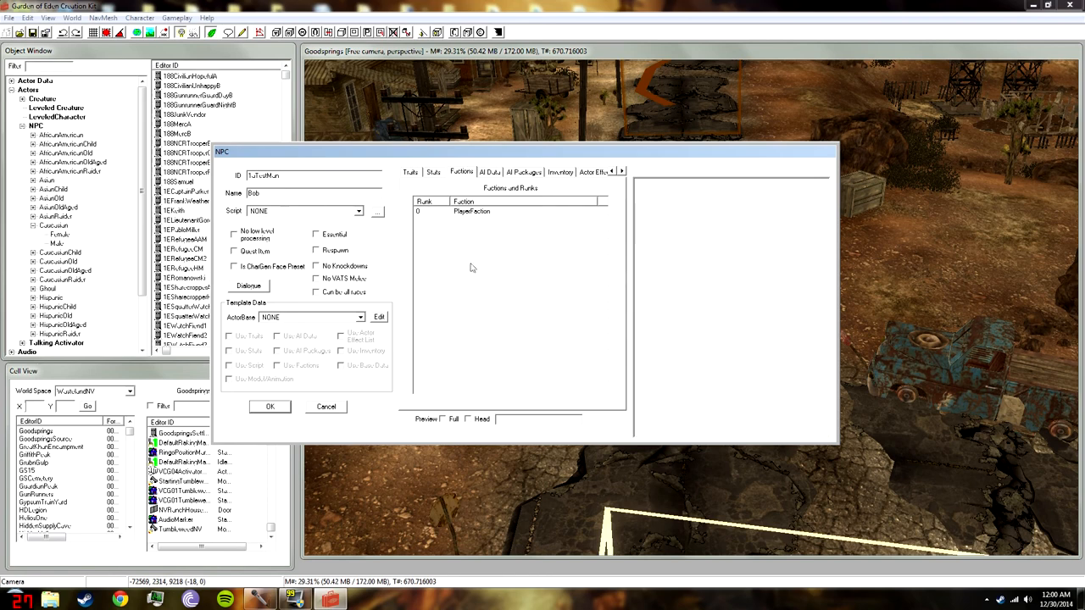
Choose Unaggressive aggression and Average confidence in the NPC's AI data and save the NPC
click(491, 172)
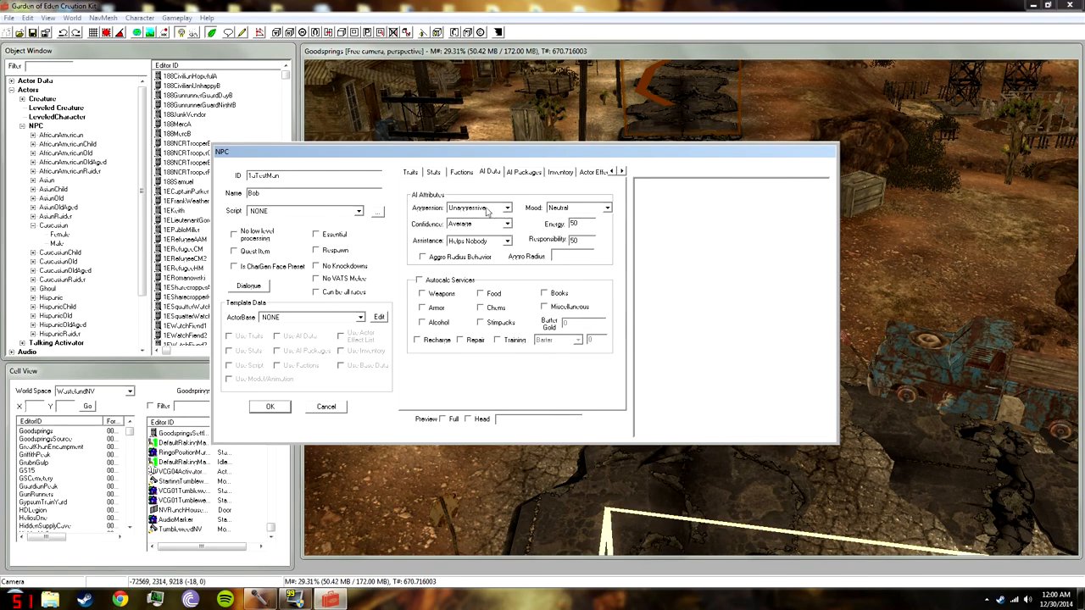
click(487, 211)
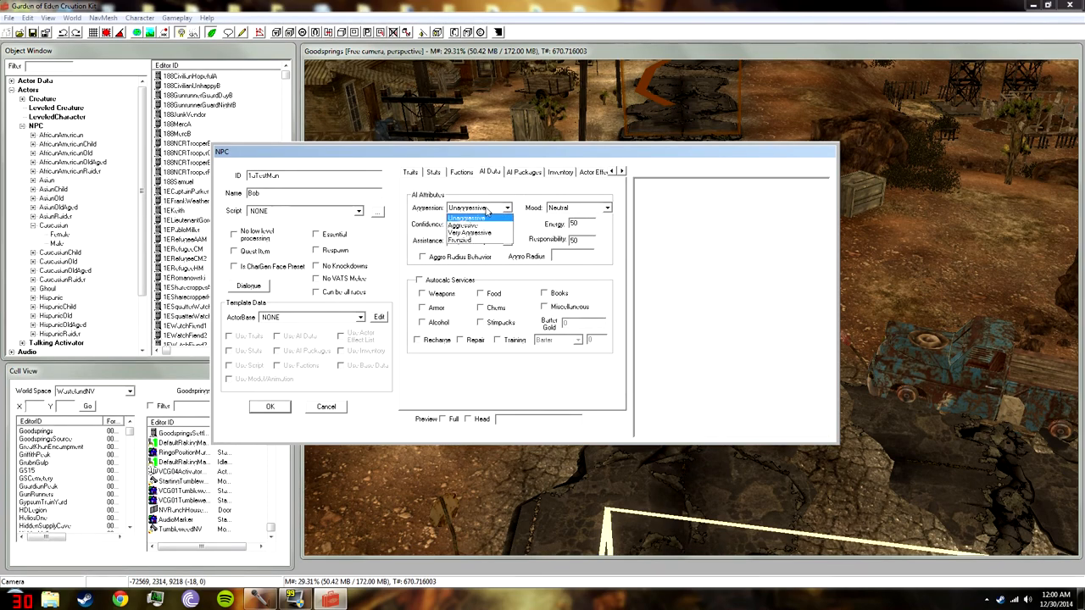
click(491, 229)
click(491, 225)
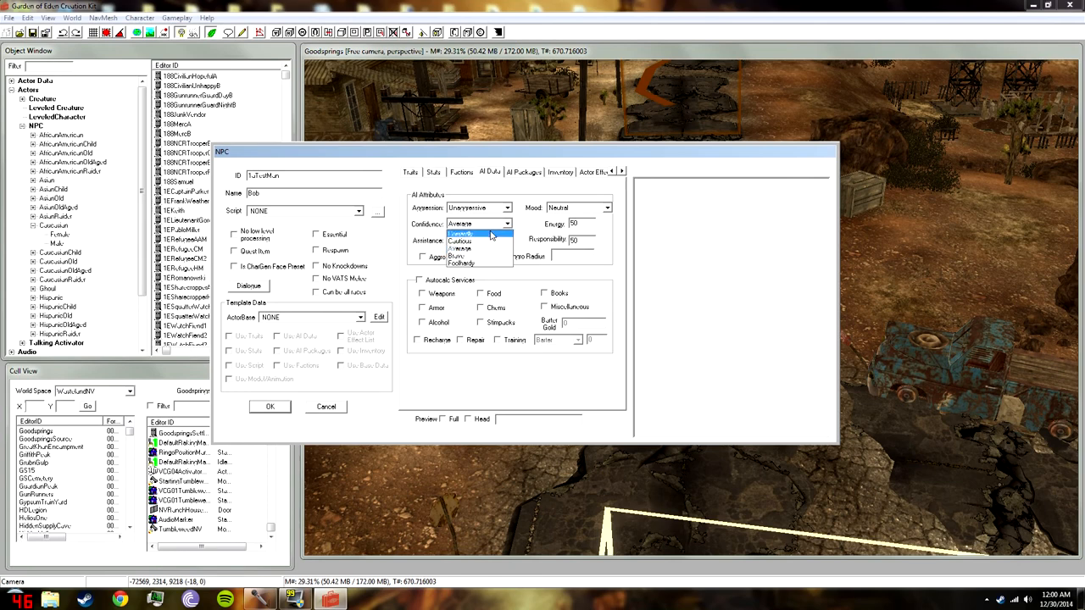
click(493, 249)
click(502, 226)
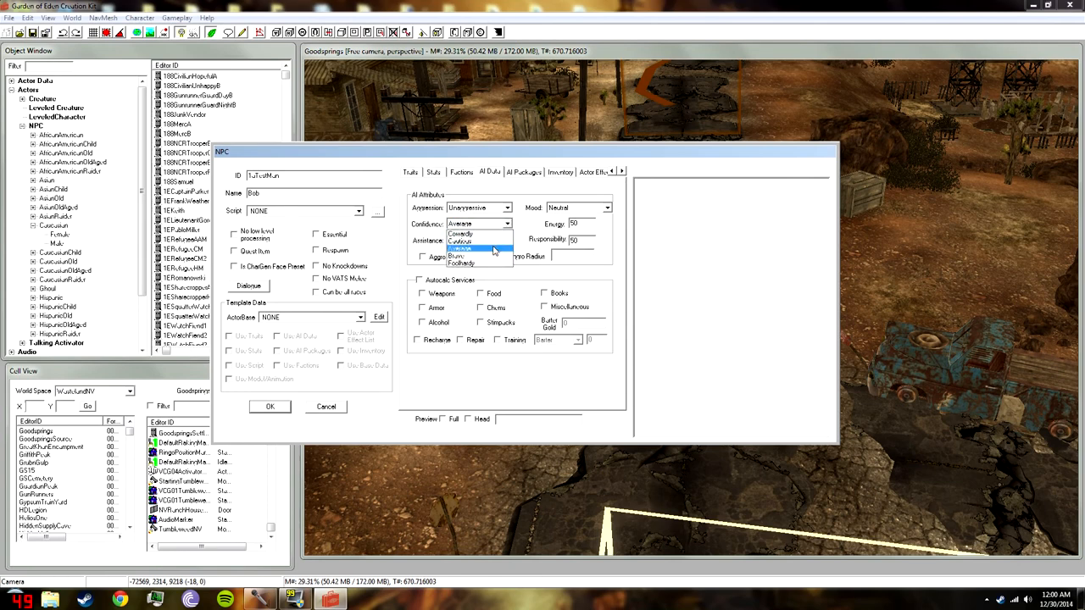
click(500, 225)
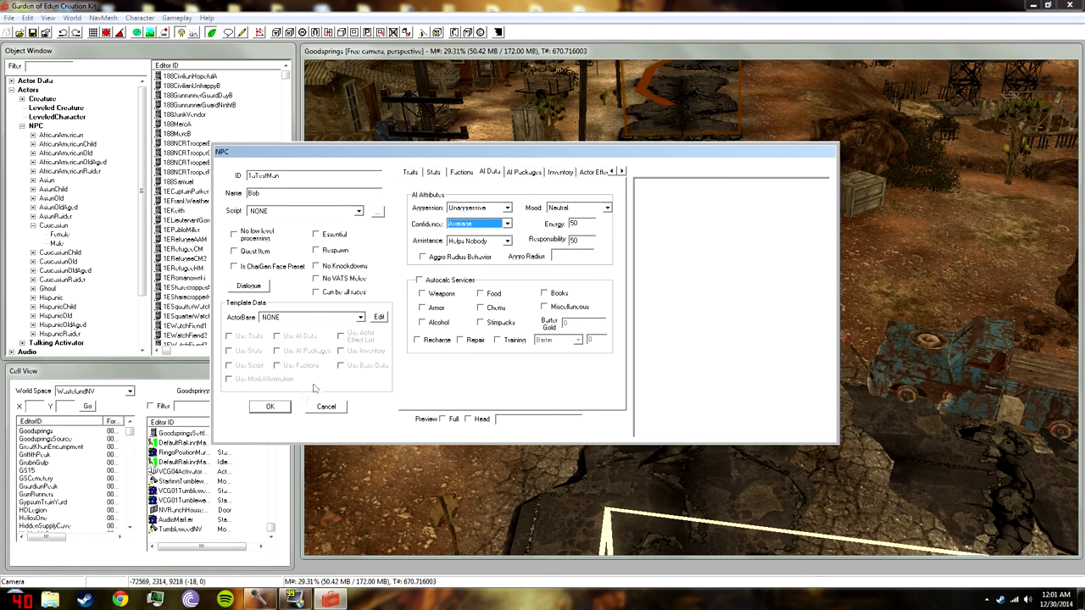
click(270, 406)
drag(386, 50, 385, 341)
click(481, 396)
drag(481, 343, 489, 45)
Place 1aTestMan from the NPC list onto the broken road in the Goodsprings scene
click(242, 153)
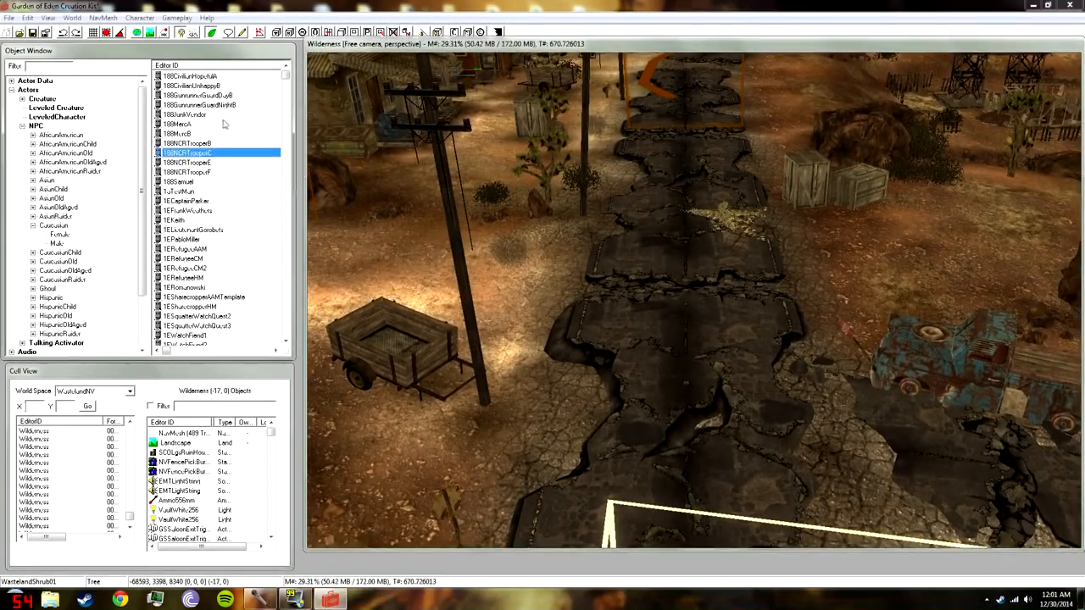
click(193, 66)
click(201, 66)
click(191, 192)
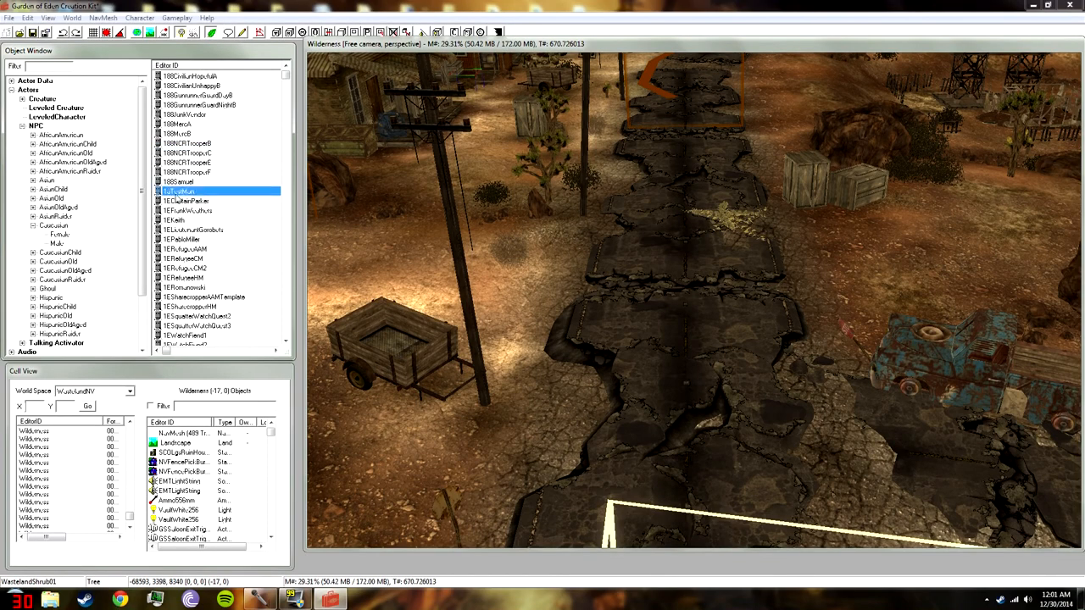
drag(191, 195, 565, 290)
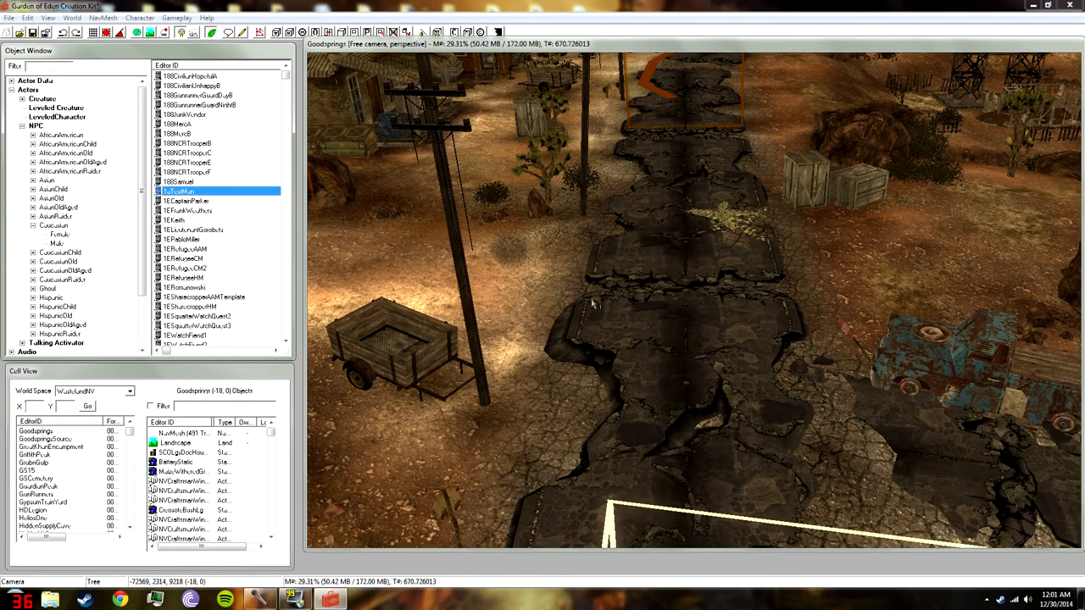
drag(681, 310, 684, 305)
scroll(686, 250, down, 5)
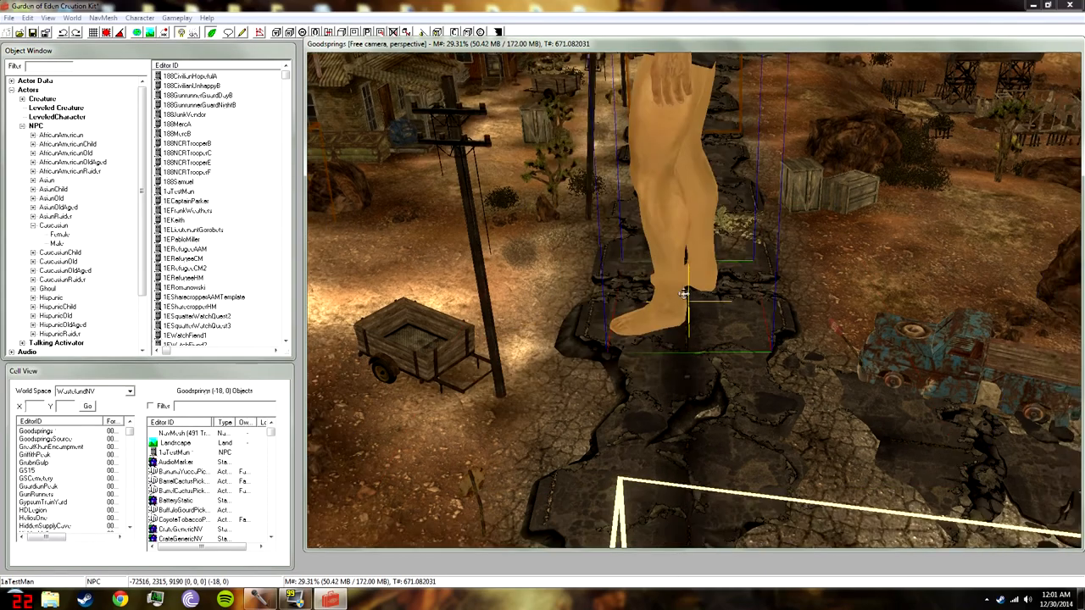
Move the placed NPC along the broken road to a spot near the wrecked truck and turn it about its vertical axis
right_drag(735, 266, 732, 260)
shift+middle_drag(731, 259, 572, 343)
drag(694, 185, 545, 512)
shift+middle_drag(499, 449, 599, 273)
right_drag(539, 329, 657, 349)
shift+middle_drag(657, 354, 710, 518)
scroll(711, 518, down, 5)
drag(671, 362, 677, 506)
shift+middle_drag(677, 506, 679, 510)
mouse_move(697, 510)
right_down()
mouse_move(678, 510)
mouse_move(658, 484)
mouse_move(792, 448)
mouse_move(677, 508)
right_up()
drag(676, 509, 642, 292)
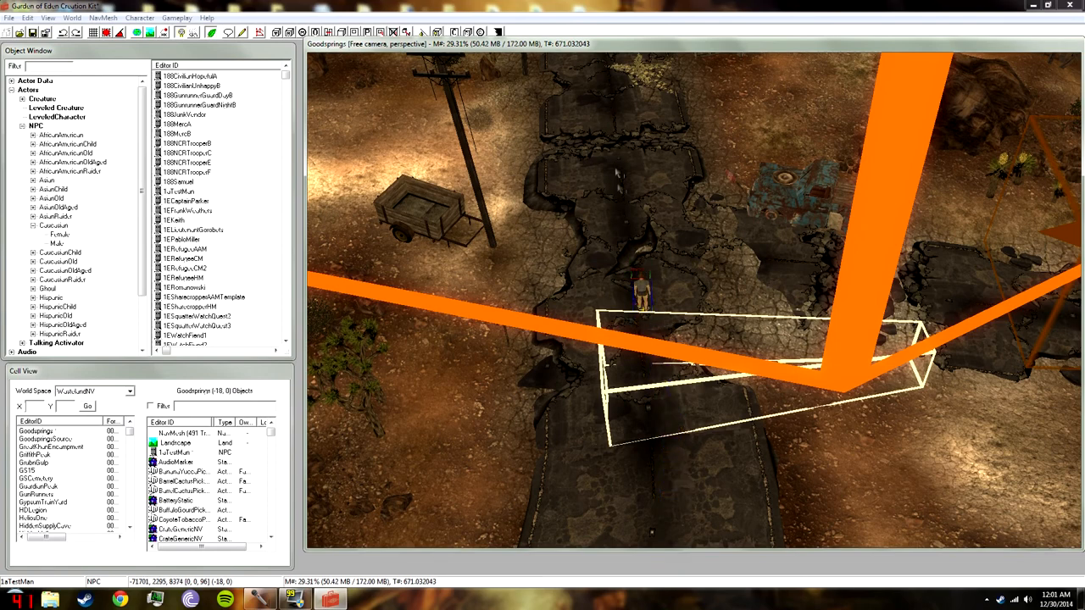
mouse_move(616, 170)
mouse_down()
mouse_move(599, 136)
mouse_move(615, 164)
mouse_up()
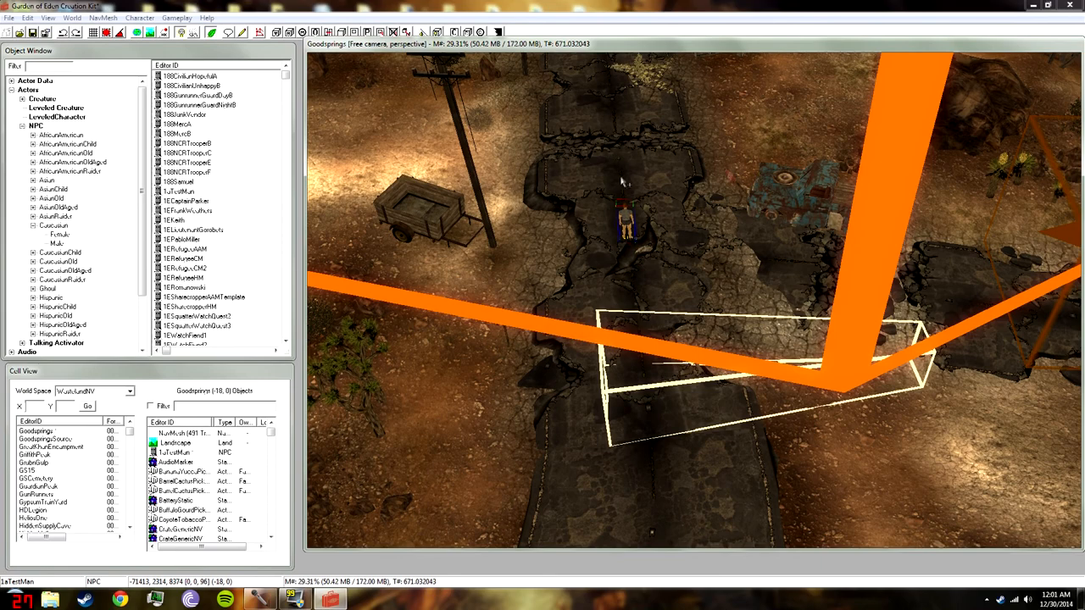
click(726, 165)
Open the placed NPC's reference, edit its base object and display its inventory
shift+middle_drag(726, 164, 647, 274)
scroll(647, 274, up, 3)
scroll(642, 268, up, 3)
double_click(591, 335)
click(629, 179)
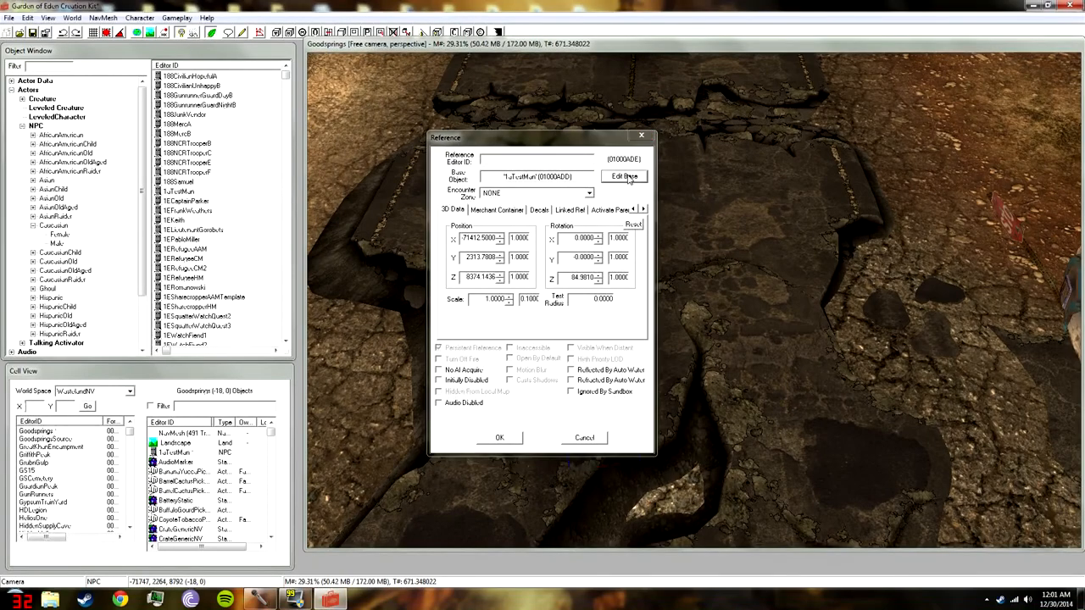
drag(629, 155, 624, 188)
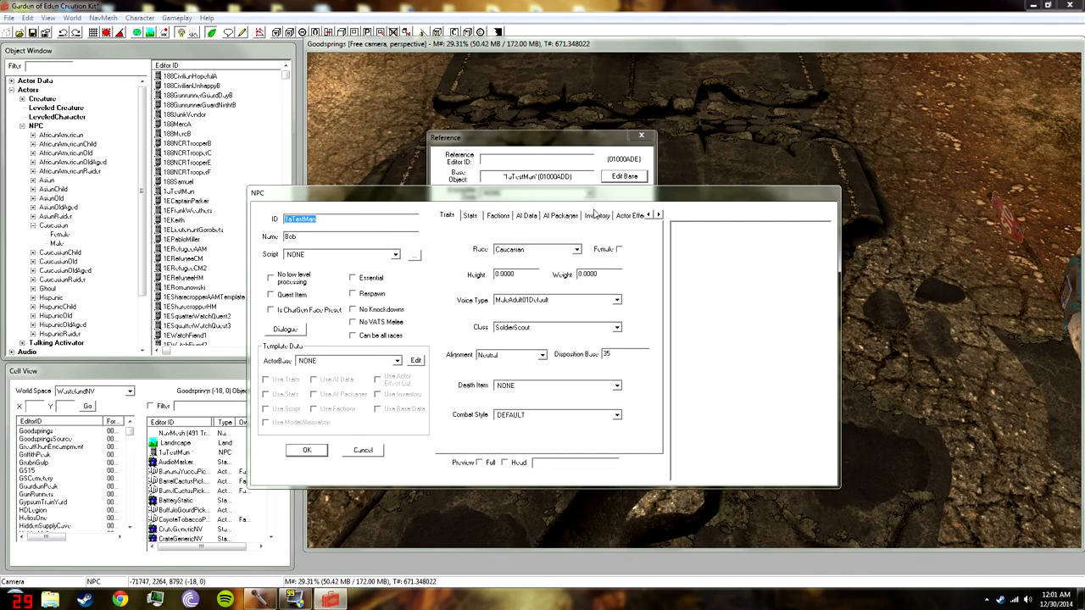
click(598, 216)
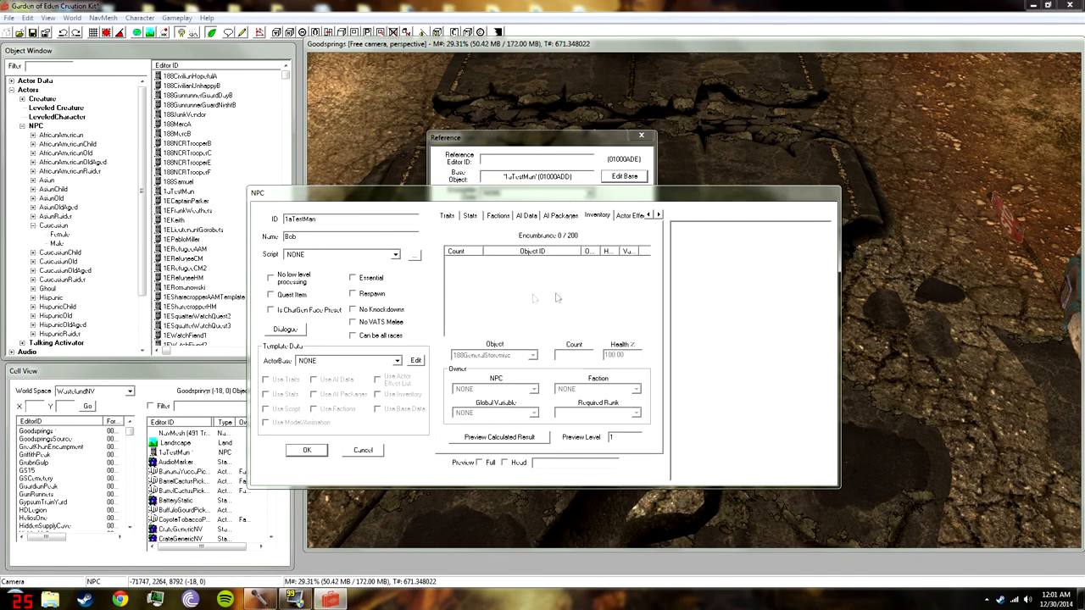
Find ArmorCombatBlack among the armor items and add it to the NPC's inventory
click(11, 90)
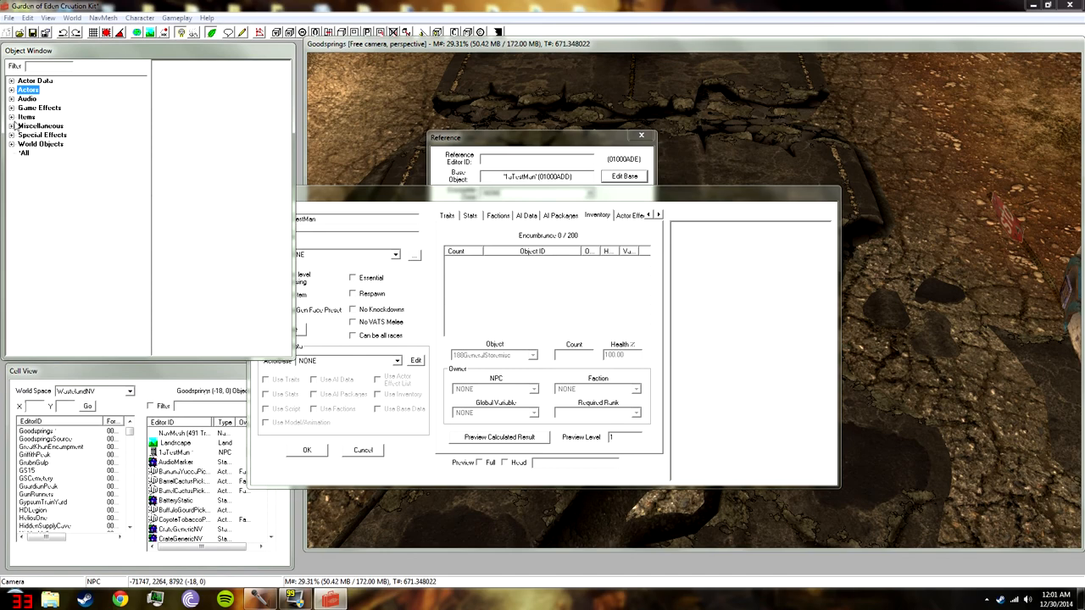
click(12, 118)
click(22, 100)
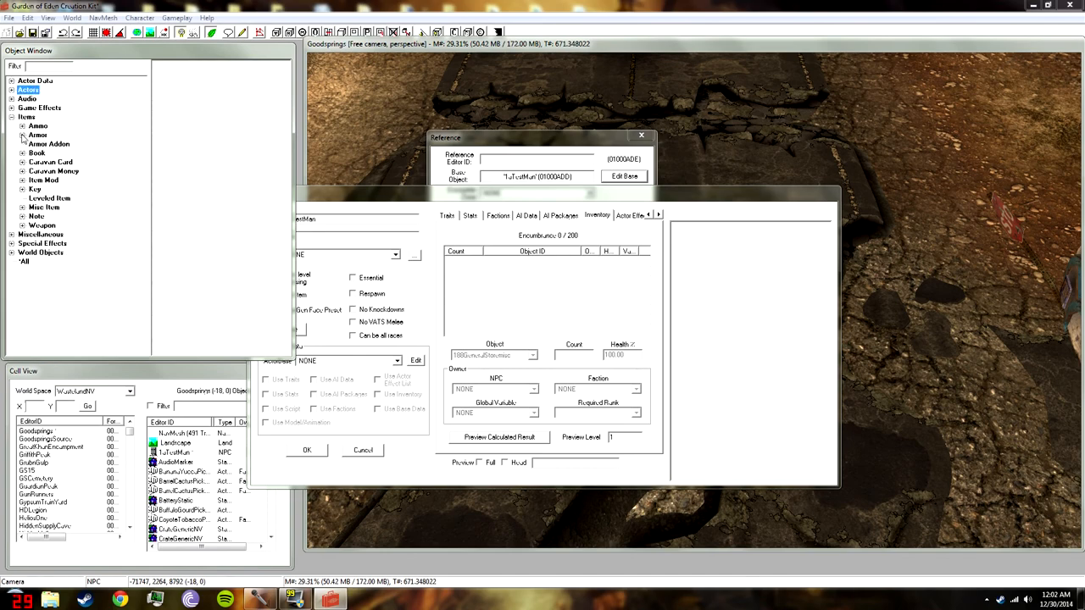
click(22, 134)
scroll(72, 271, down, 15)
scroll(70, 270, up, 15)
scroll(59, 254, up, 1)
click(37, 134)
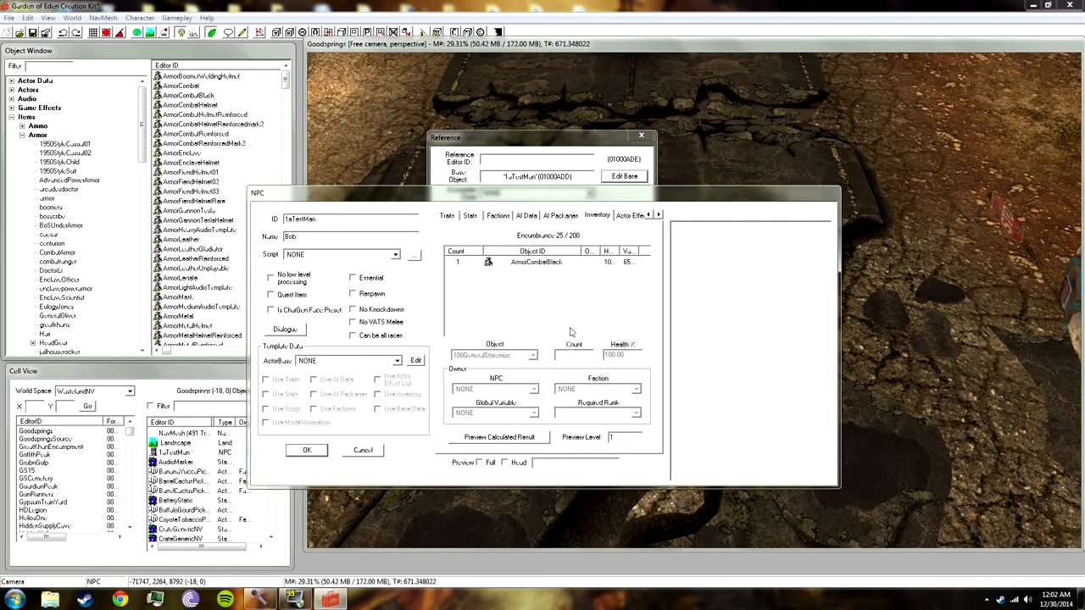
Turn on the full-body preview and widen the NPC window to view the whole armored character
drag(776, 380, 755, 343)
scroll(754, 342, up, 3)
scroll(752, 338, down, 5)
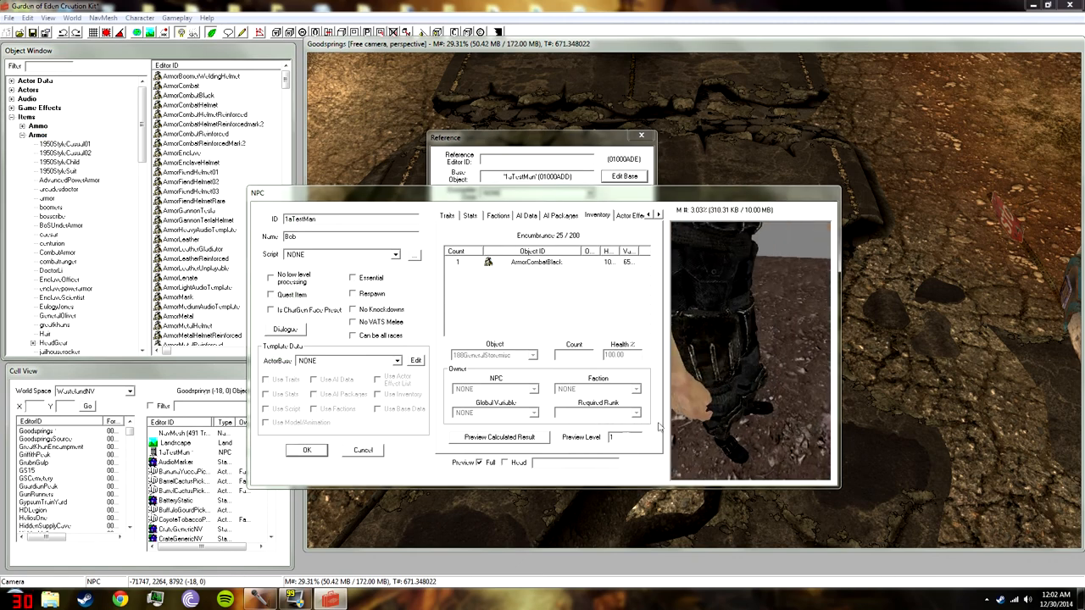
drag(794, 381, 1013, 331)
drag(873, 307, 894, 329)
Browse the two-handed rifles among the weapon items by their in-game names
click(22, 136)
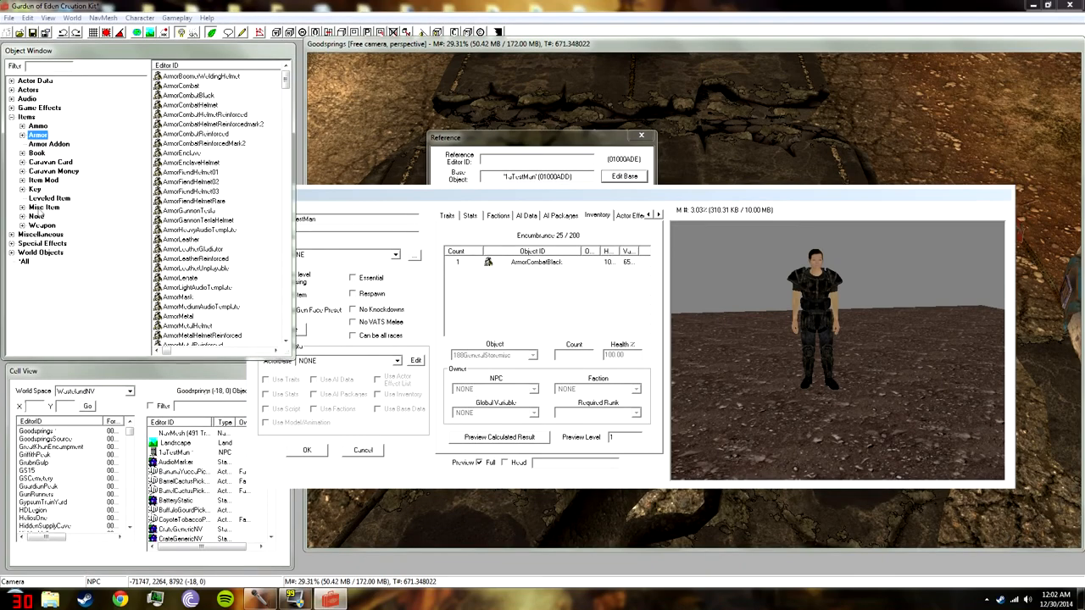
click(22, 226)
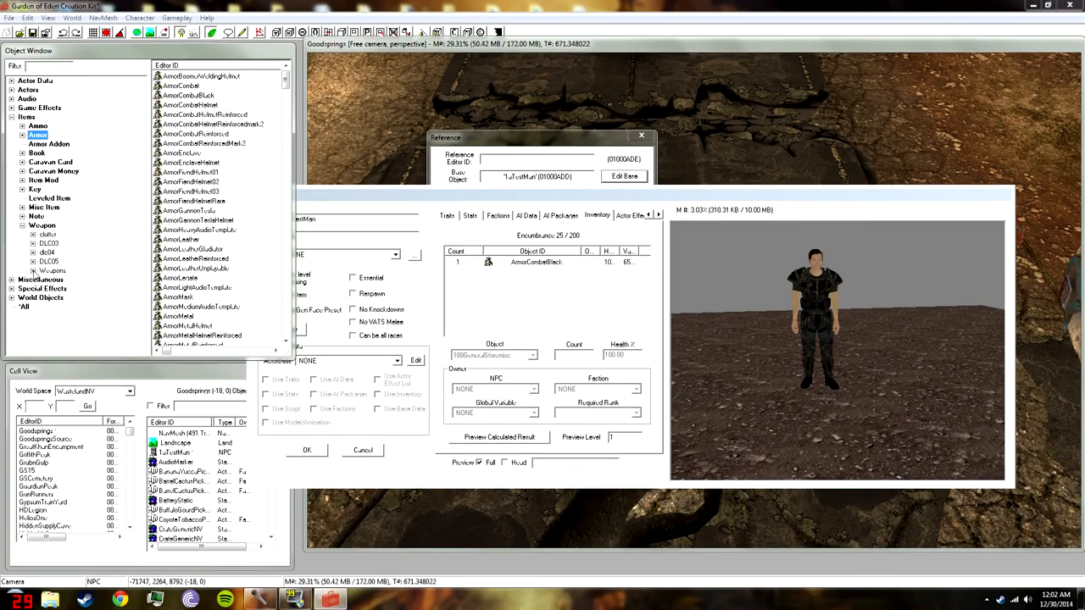
click(32, 271)
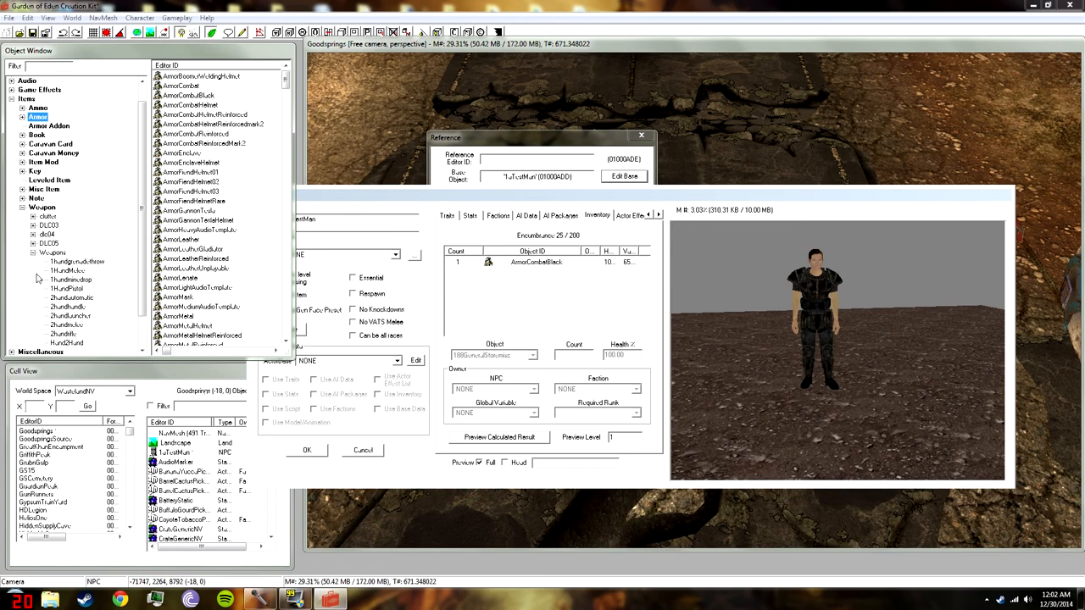
click(73, 335)
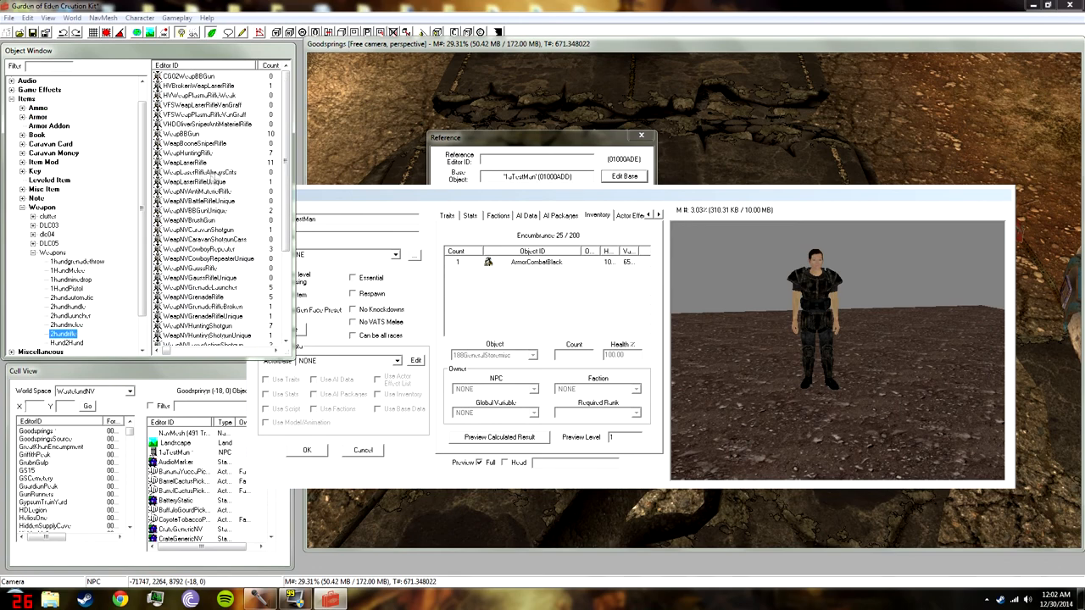
click(204, 182)
drag(168, 358, 176, 356)
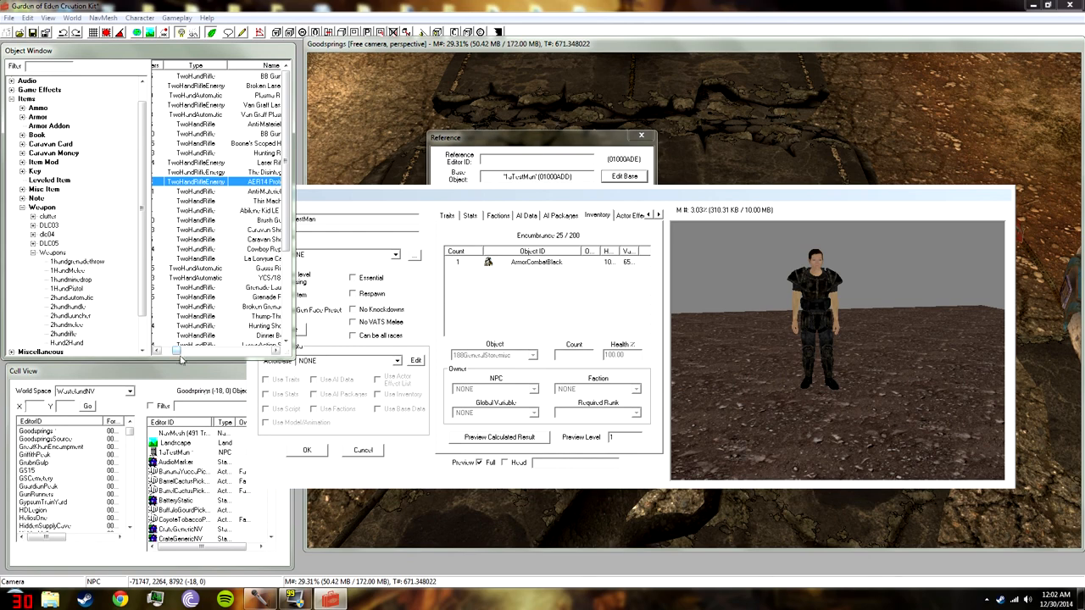
drag(176, 356, 182, 355)
click(206, 327)
scroll(217, 293, down, 4)
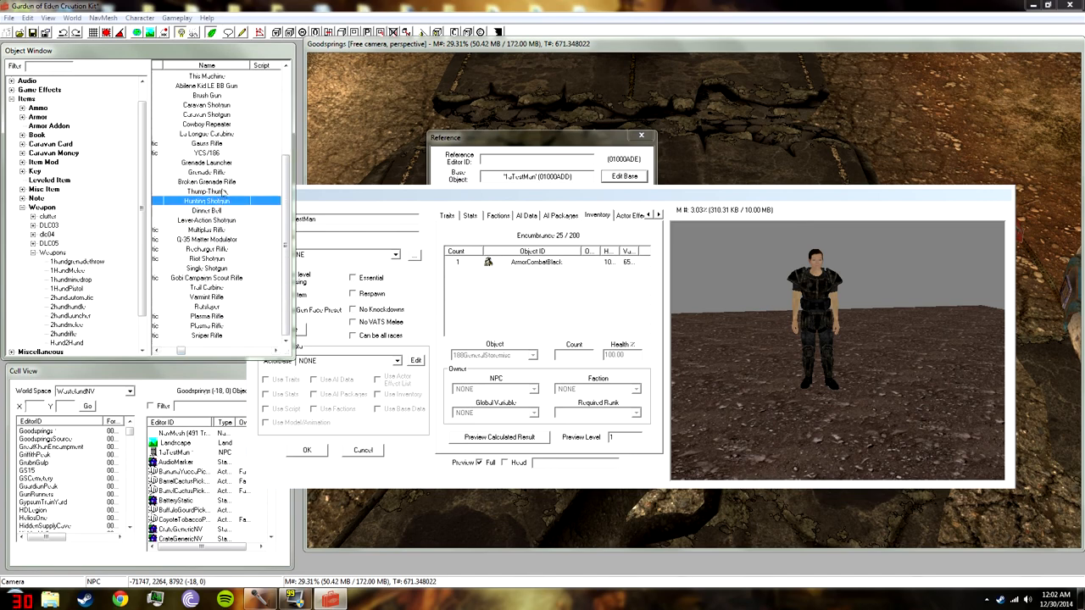
scroll(226, 222, up, 4)
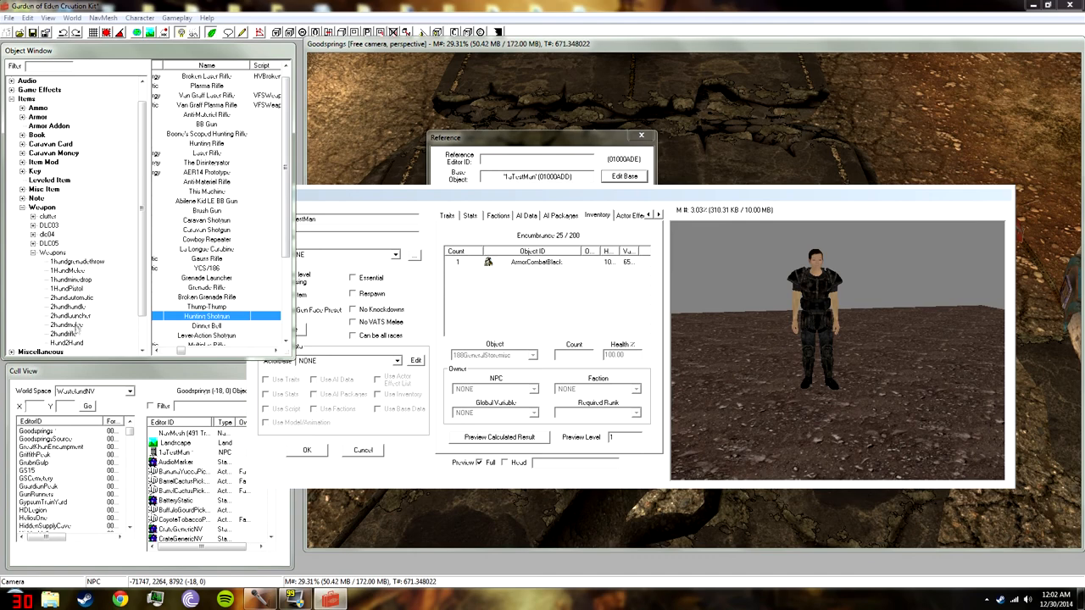
Compare the names of the two-handed automatic weapons with those of the two-handed rifles
click(72, 298)
drag(167, 350, 181, 352)
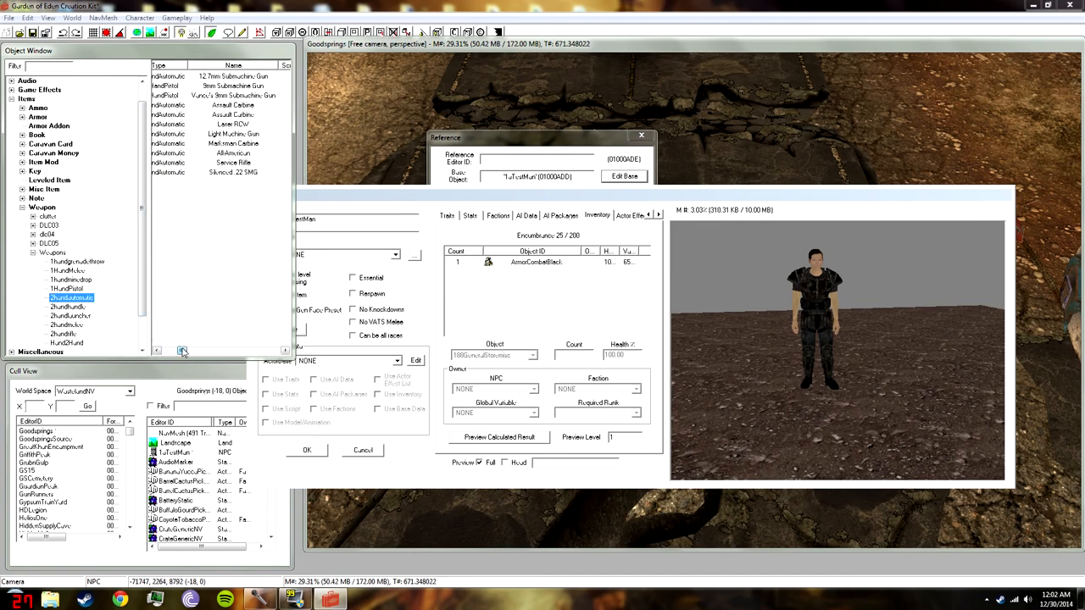
click(63, 334)
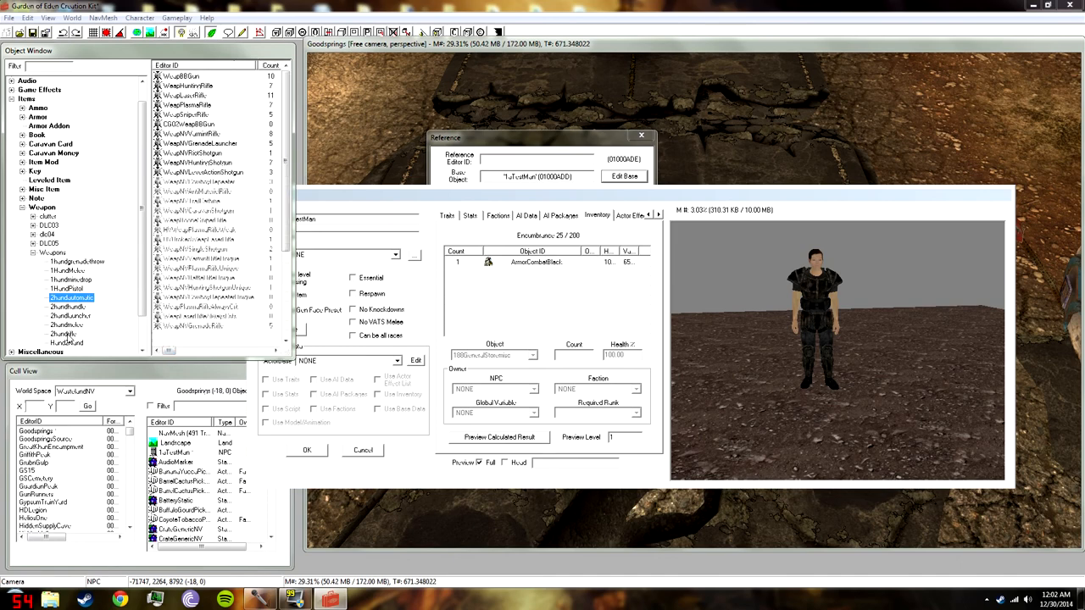
drag(171, 353, 180, 354)
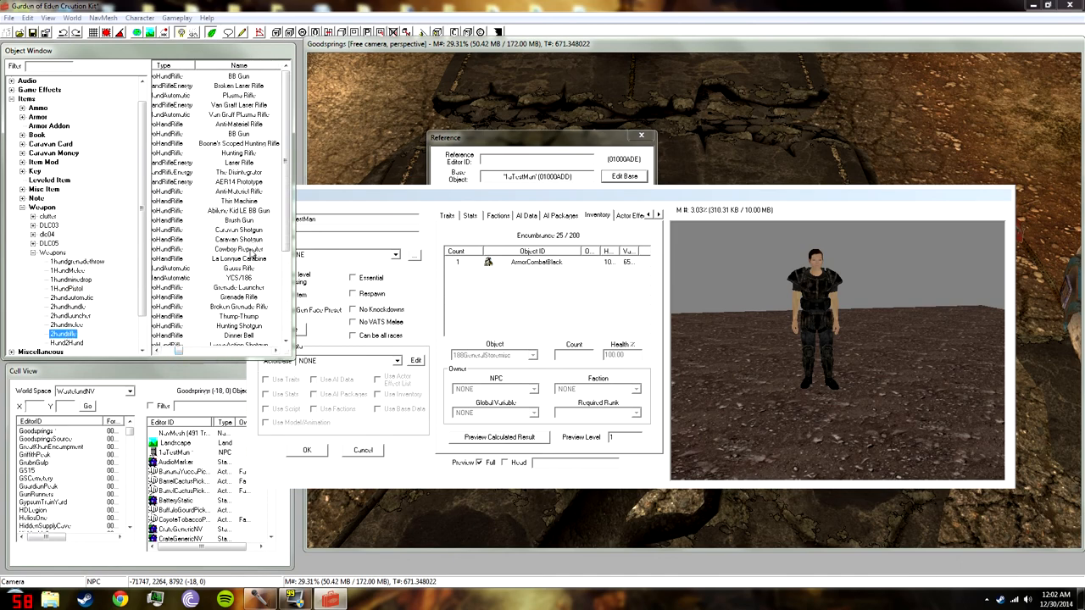
click(251, 305)
scroll(255, 323, down, 4)
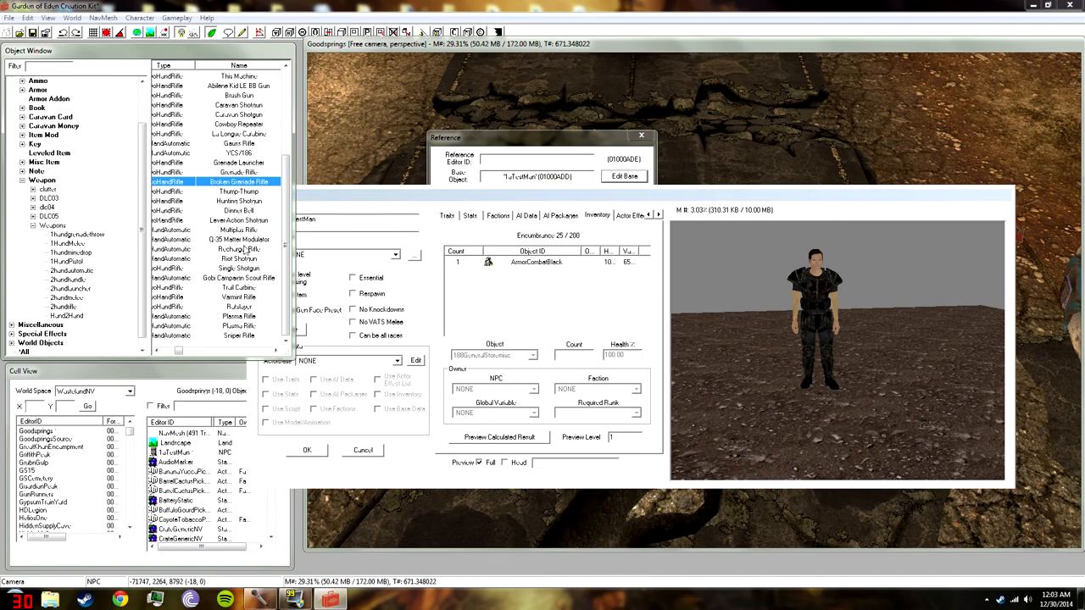
scroll(251, 171, up, 4)
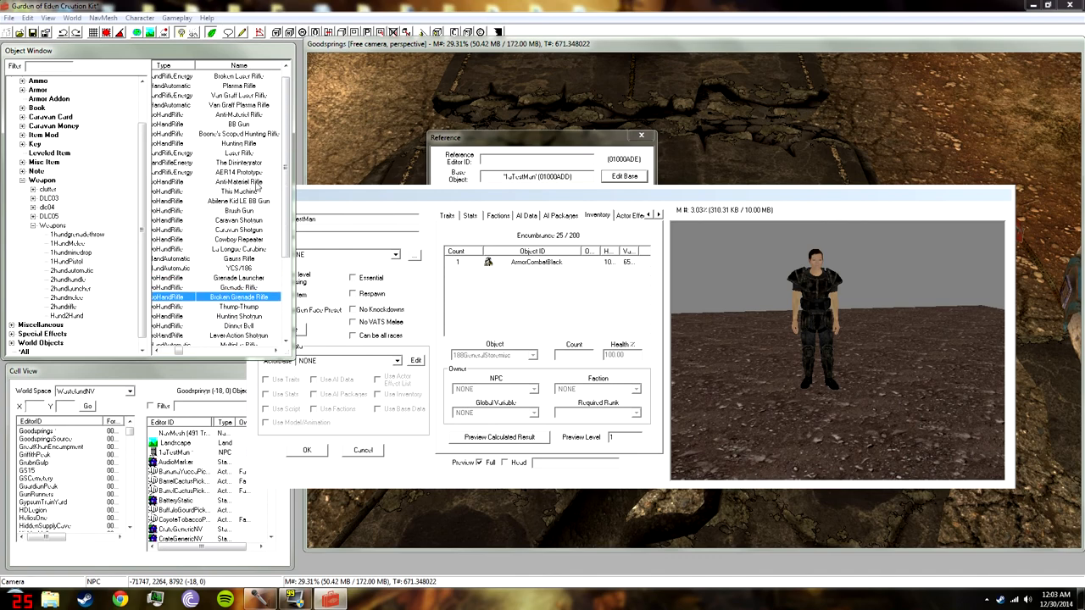
scroll(258, 119, up, 1)
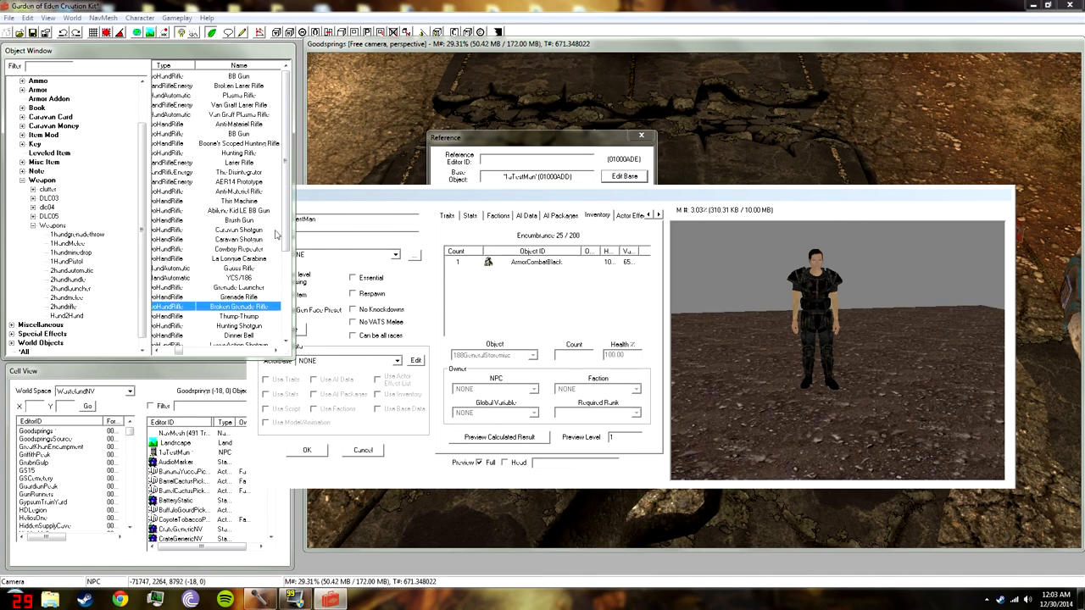
Filter all weapons by "ser", add WeapLaserRifle to the NPC's inventory and check the character preview from the side
click(38, 65)
text(ser)
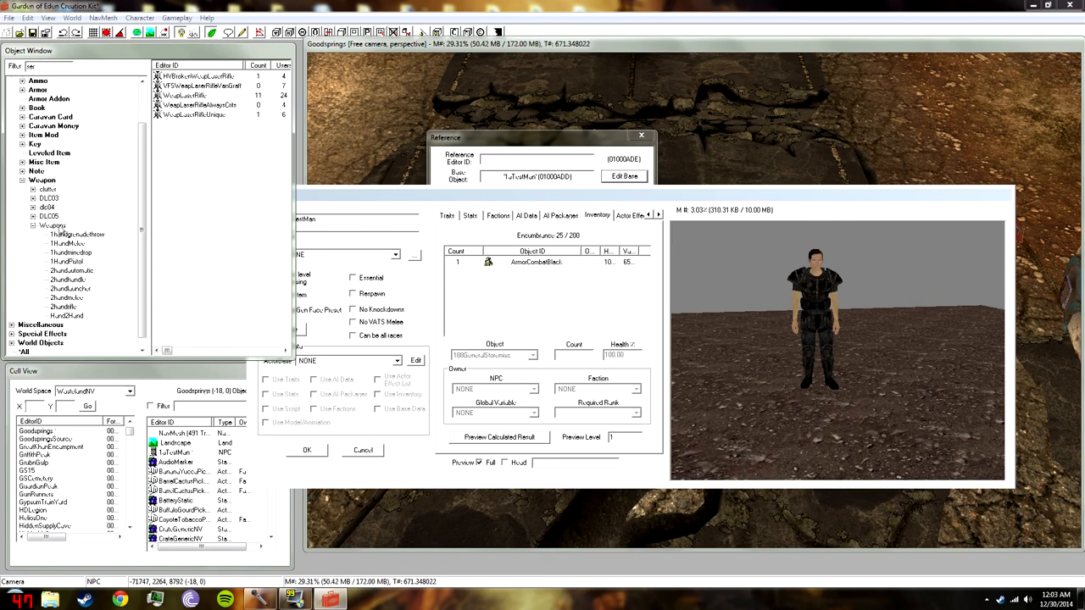
click(56, 227)
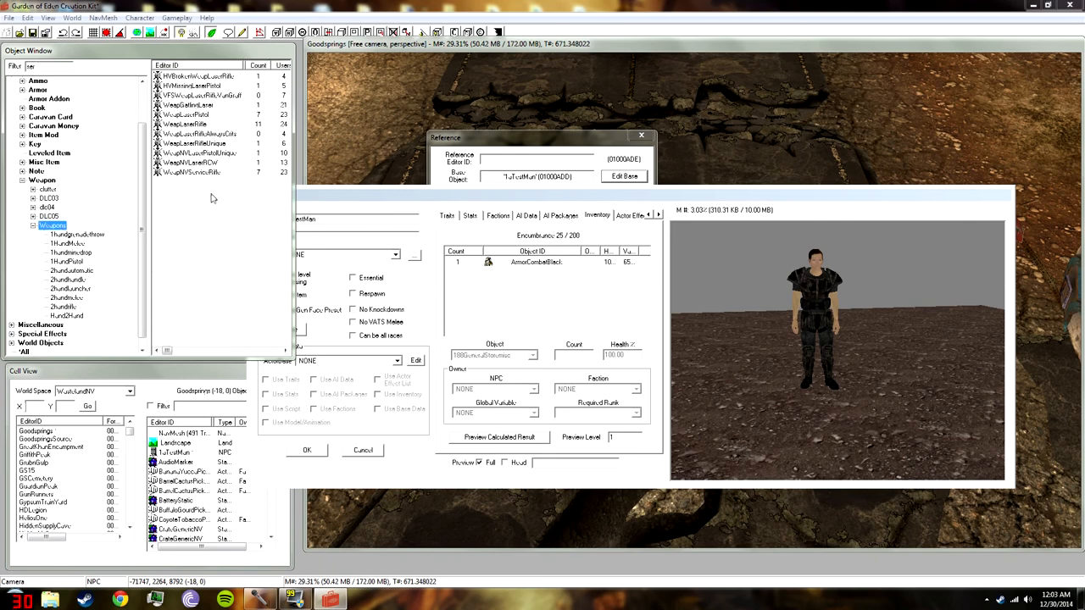
drag(193, 127, 568, 318)
drag(777, 334, 891, 319)
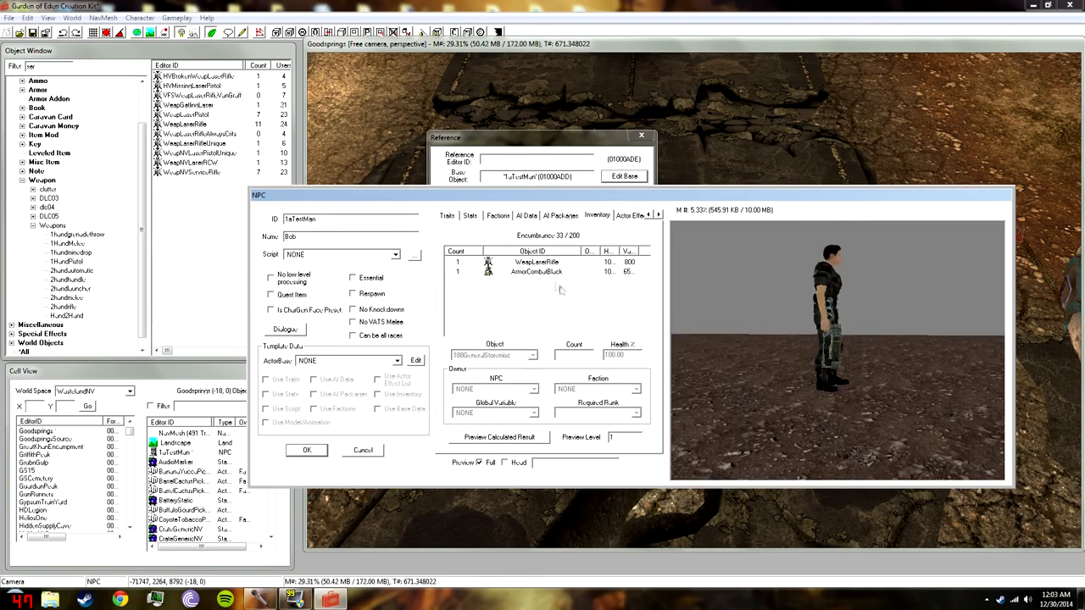
Check the laser rifle's weapon data, then find AmmoMicroFusionCell among the ammo items and add it to the NPC's inventory
double_click(187, 124)
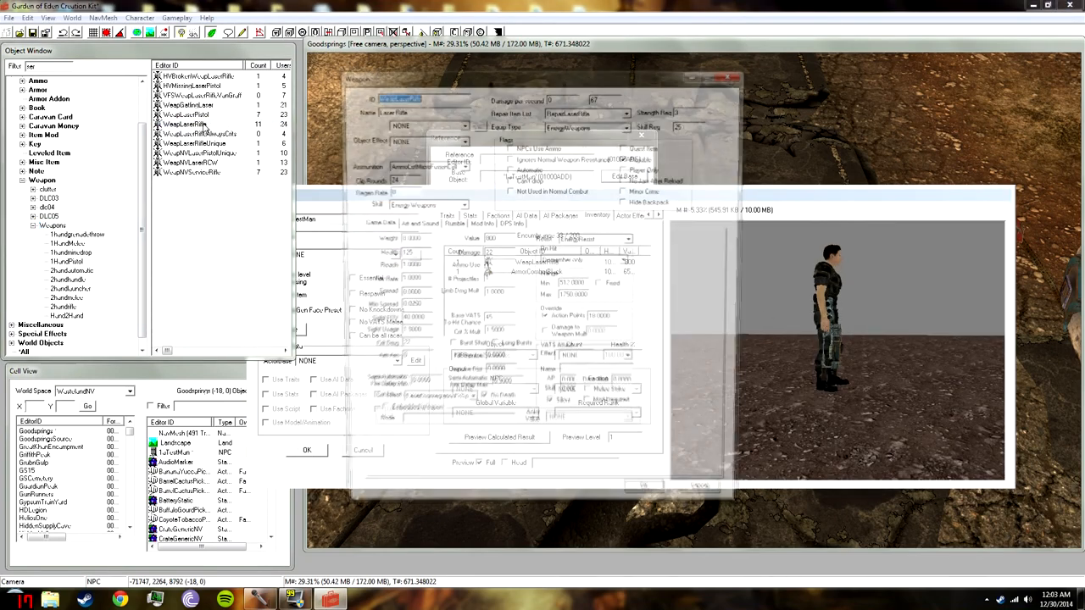
click(735, 74)
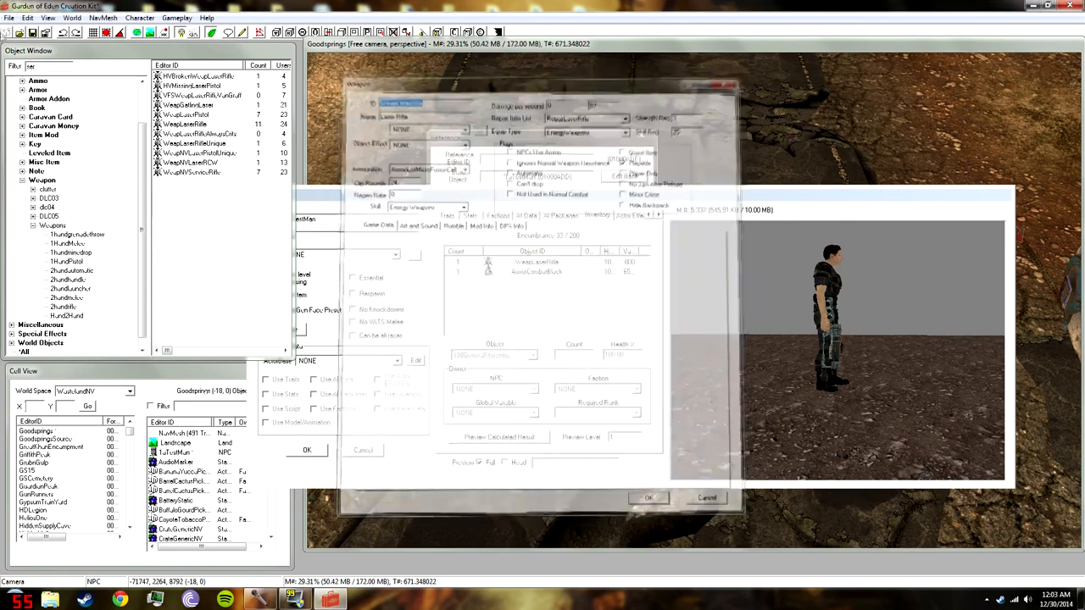
click(22, 181)
click(22, 125)
click(39, 126)
drag(39, 67, 2, 70)
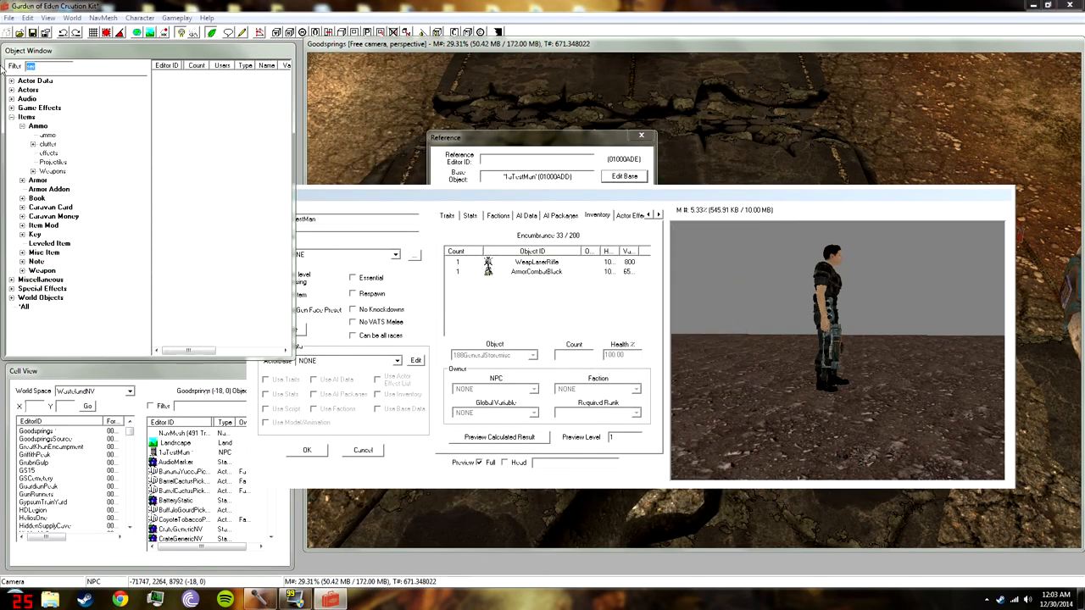
click(129, 194)
click(211, 221)
scroll(217, 212, down, 5)
scroll(217, 212, down, 15)
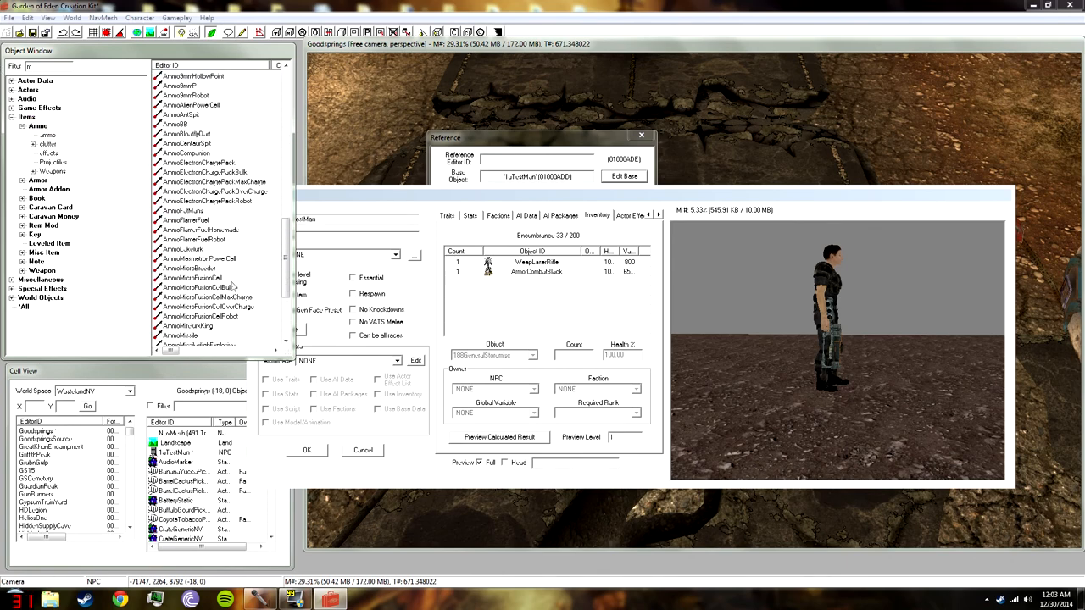
drag(211, 278, 540, 268)
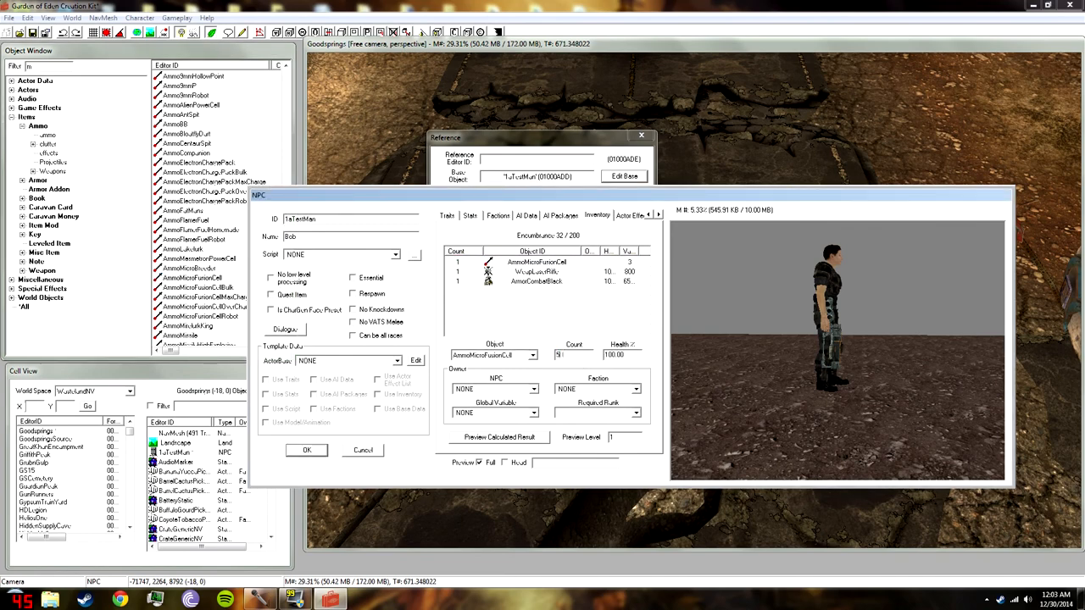
Set the AmmoMicroFusionCell count to 50 and accept the NPC and reference changes
click(570, 327)
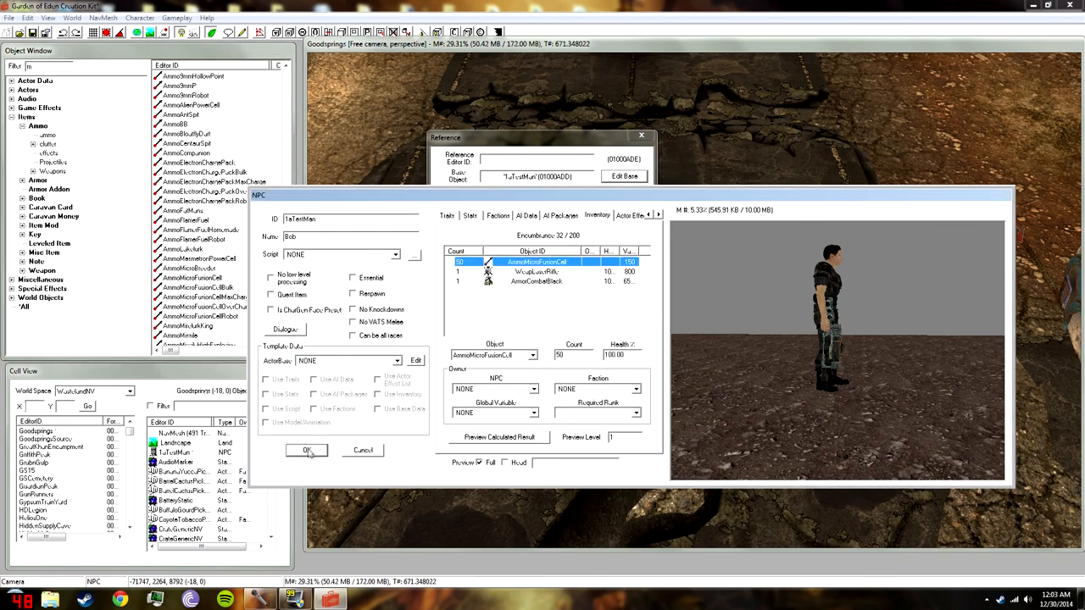
click(308, 451)
click(495, 437)
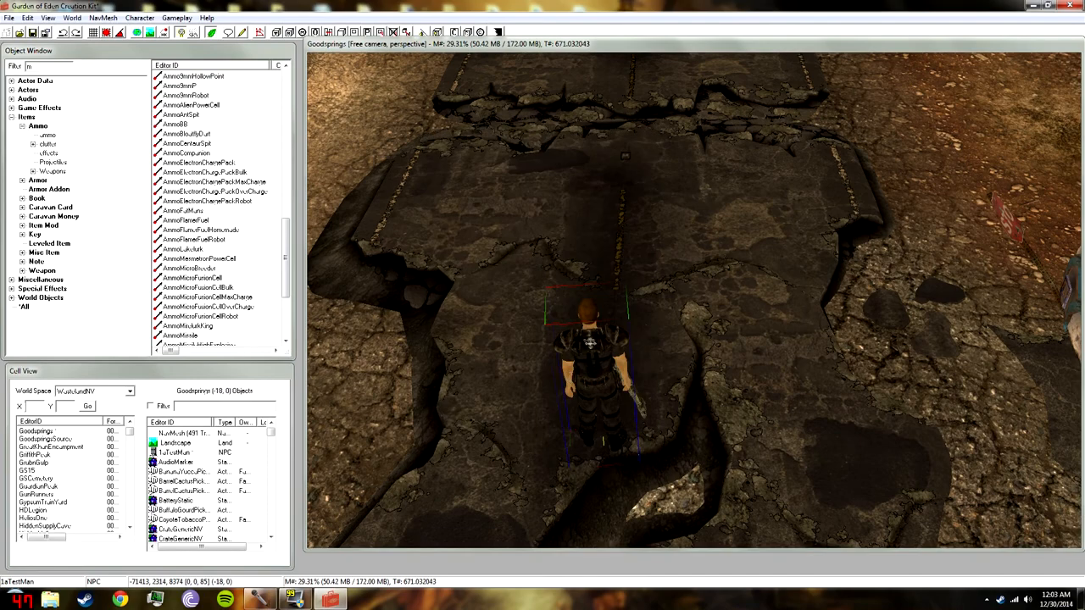
Turn the armed NPC slightly about its vertical axis and shift it a short distance along the broken road
shift+middle_drag(708, 355, 632, 405)
right_drag(632, 404, 746, 371)
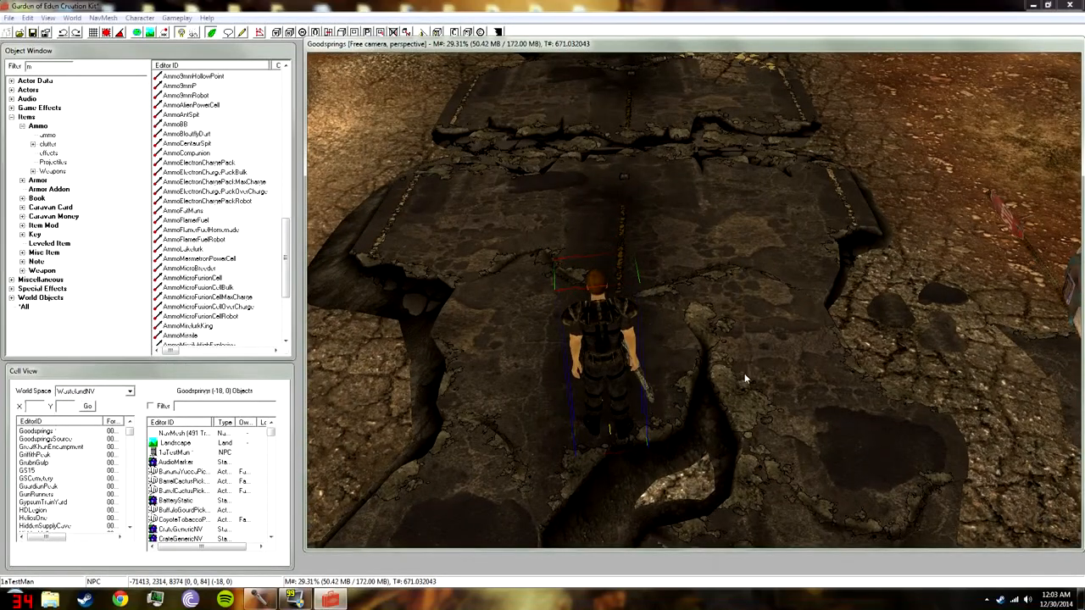
drag(587, 354, 596, 243)
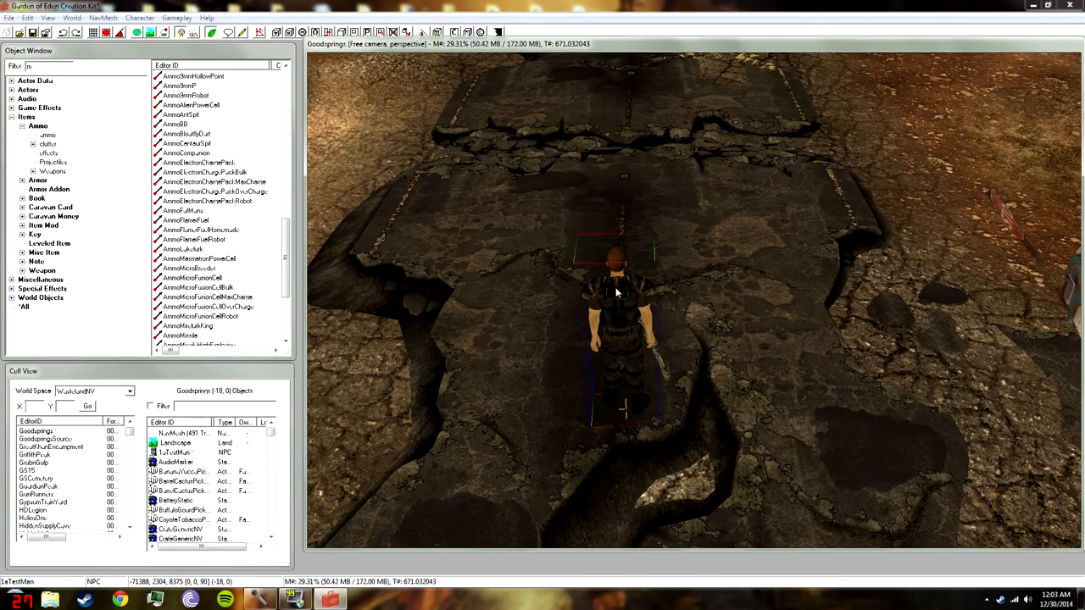
Save the plugin as 1aTestGuy in the Fallout New Vegas Data folder
click(928, 355)
scroll(927, 354, down, 5)
click(32, 30)
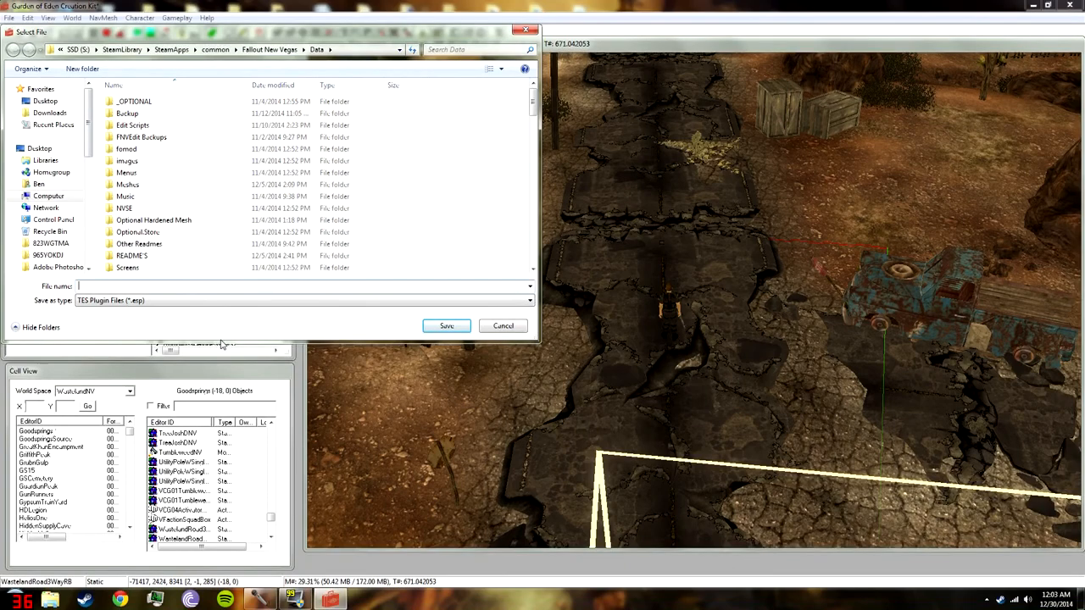
text(1aTestGuy)
key(Return)
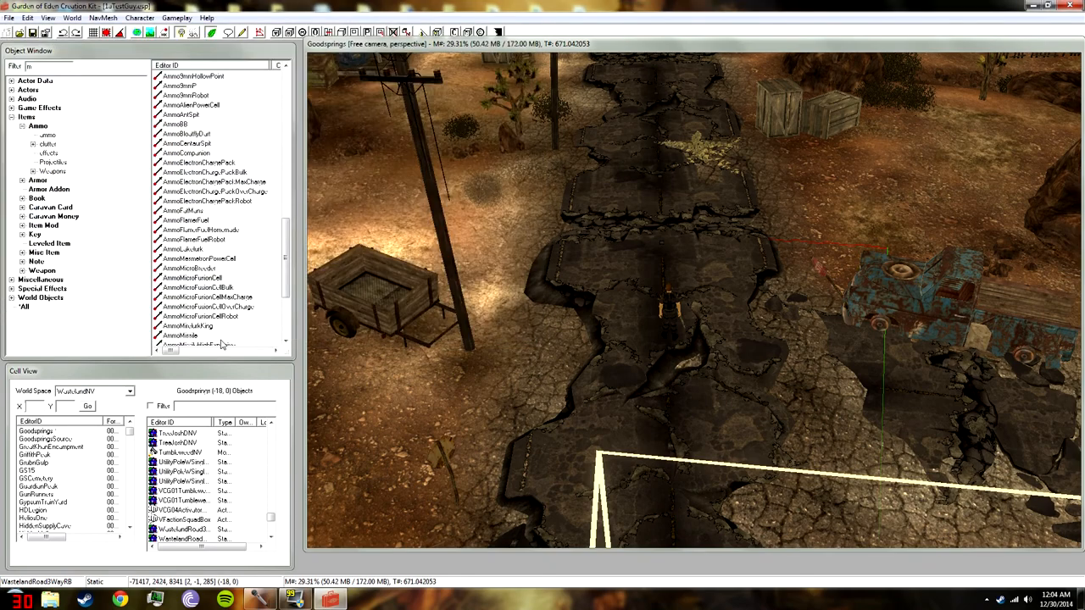
Move the test NPC off the broken road onto the dirt near the wooden cart and turn it
click(677, 302)
shift+middle_drag(678, 304, 419, 331)
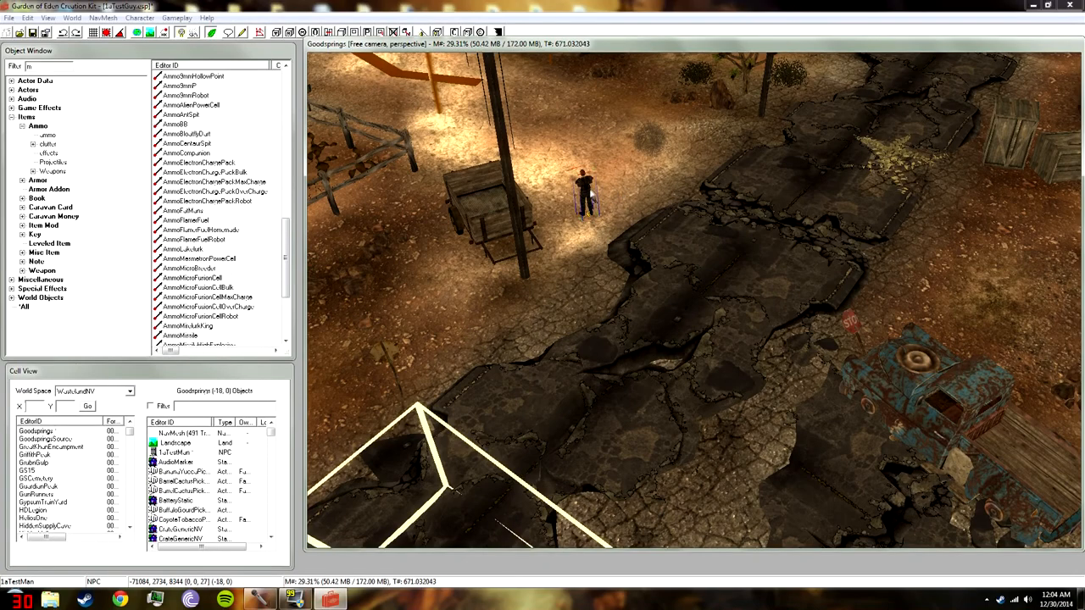
Collapse the item categories and filter all objects by "xmarker"
click(14, 117)
drag(47, 67, 27, 67)
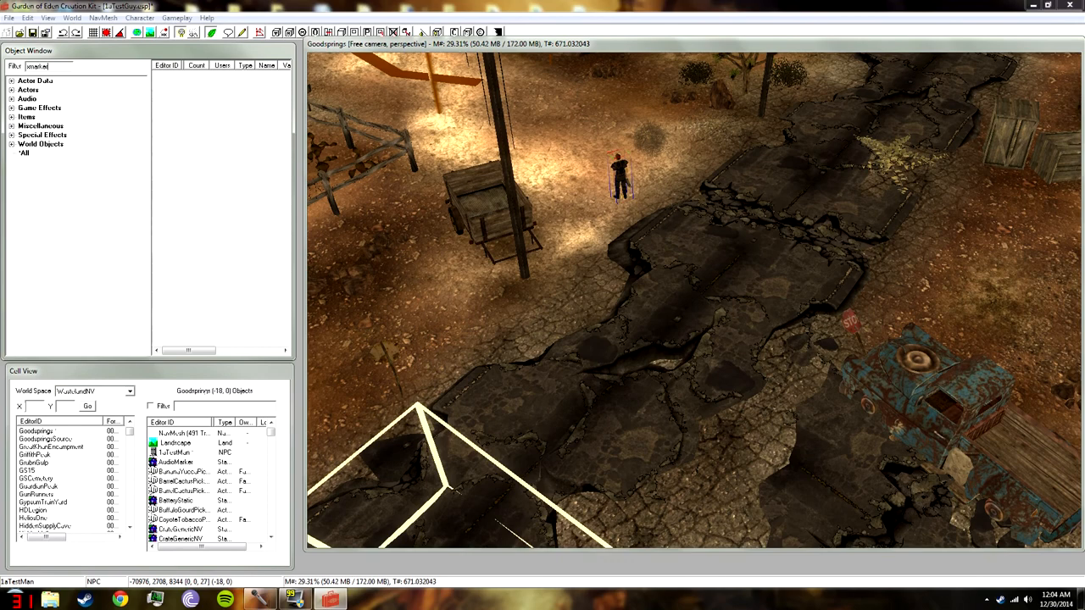
click(23, 153)
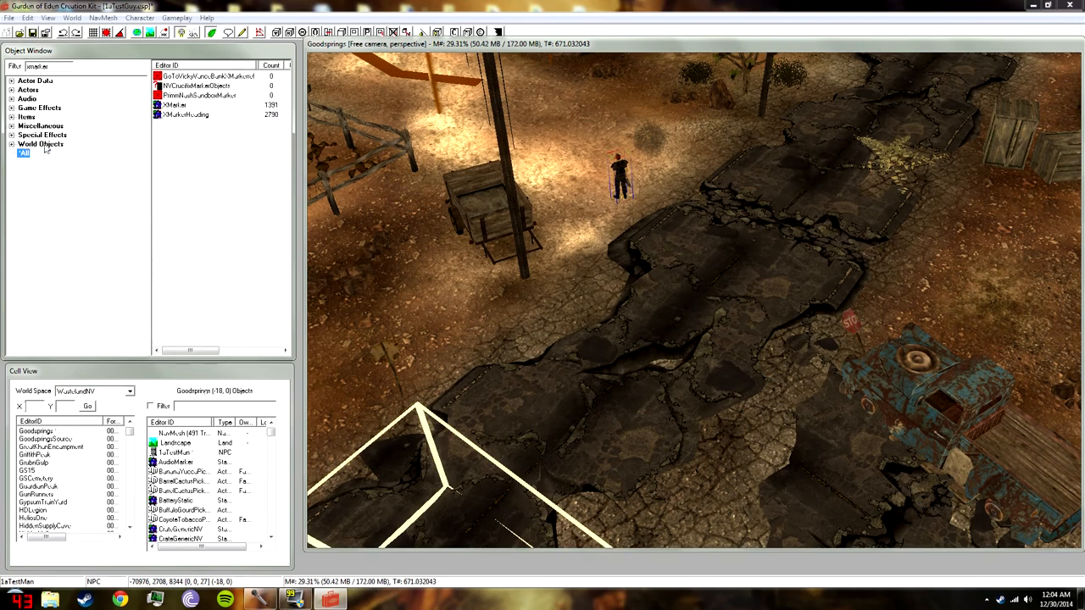
Place two XMarkerHeading markers in the area around the road and turn the second one about its vertical axis
middle_drag(399, 195, 508, 263)
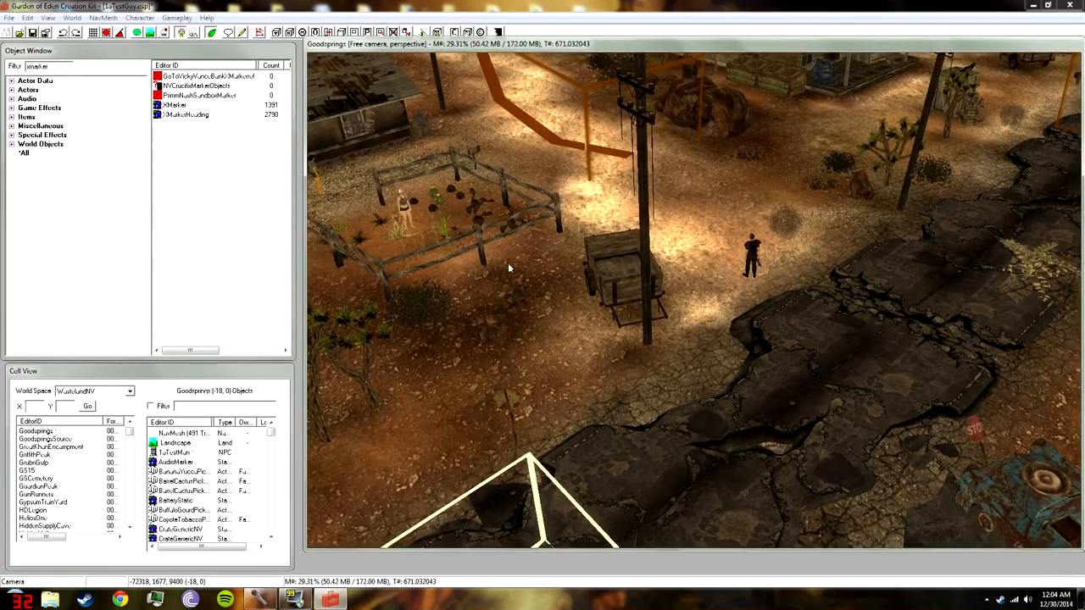
click(612, 266)
shift+middle_drag(612, 266, 311, 134)
key(d)
drag(200, 115, 912, 272)
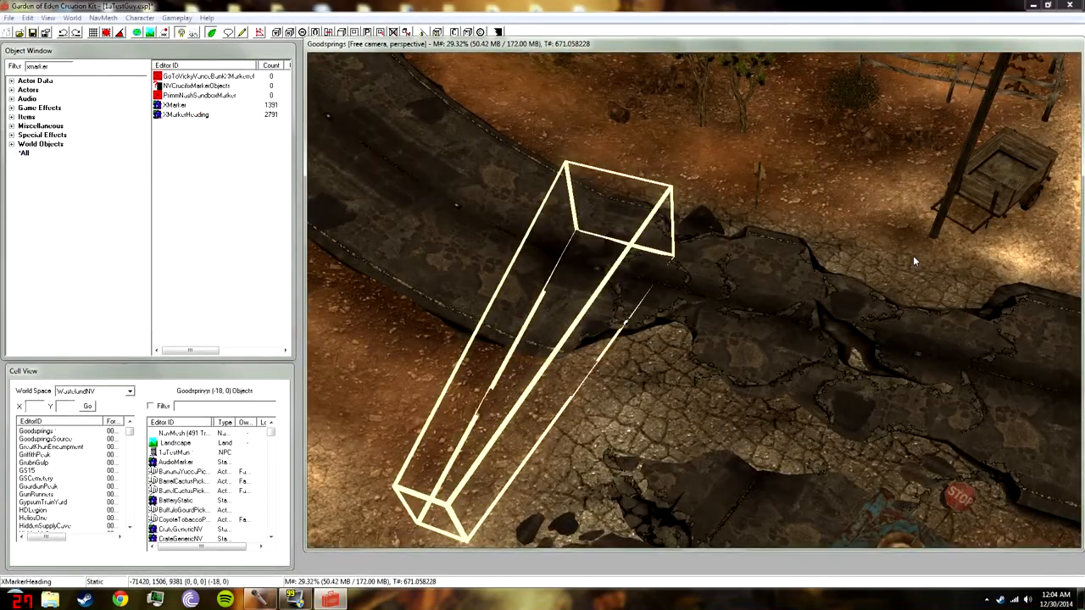
drag(180, 116, 490, 257)
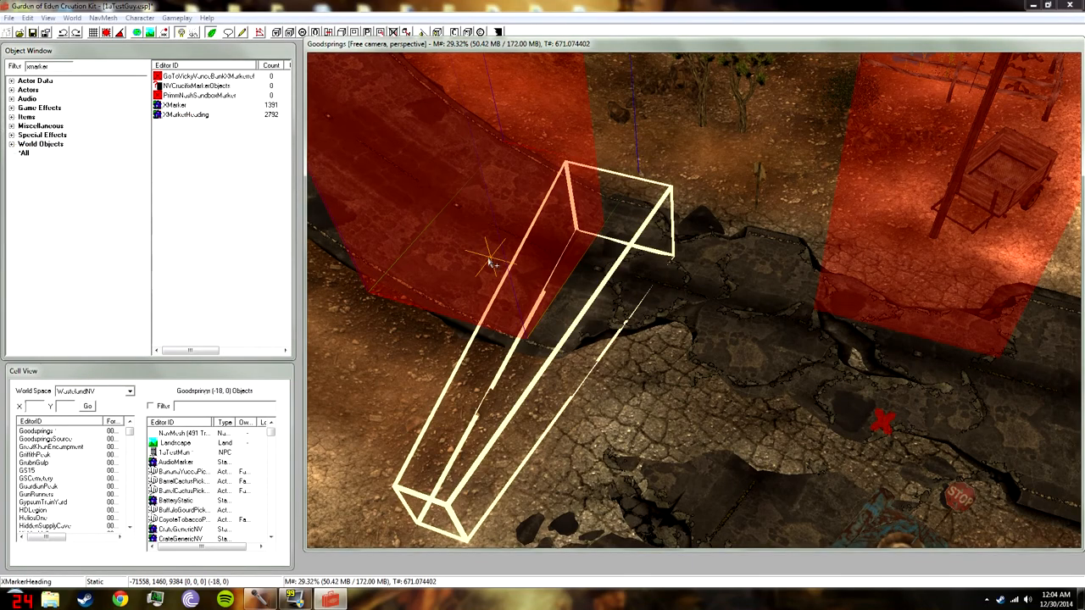
scroll(489, 259, down, 3)
shift+middle_drag(489, 260, 575, 186)
right_drag(574, 187, 615, 213)
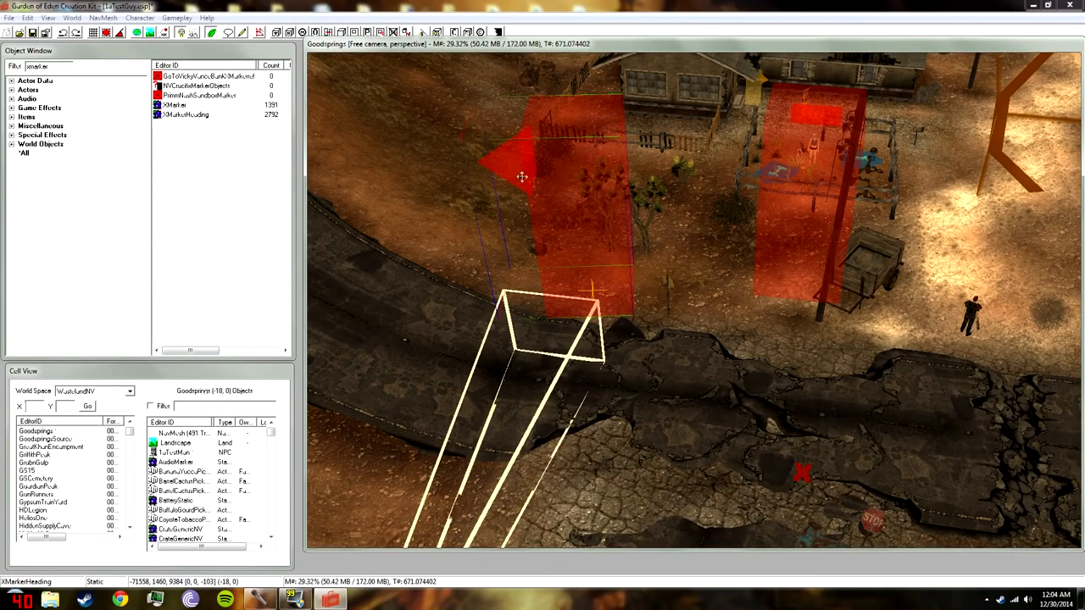
Delete both XMarkerHeading markers from the cell and bring the test NPC back into view
key(Delete)
click(798, 225)
key(Delete)
shift+middle_drag(887, 289, 760, 389)
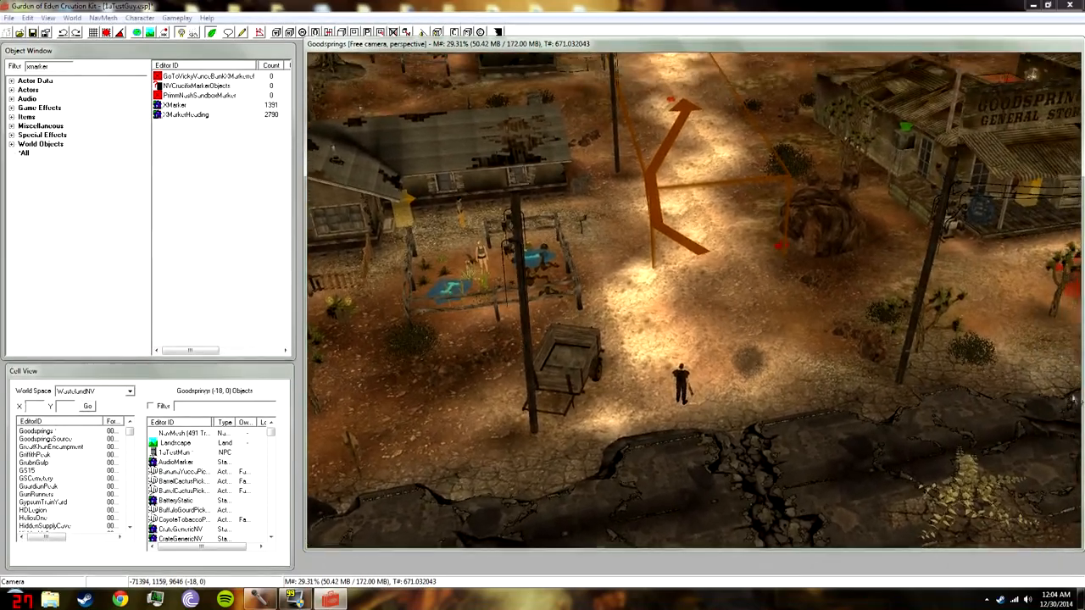
Place an XMarkerHeading marker on the dirt and move it beside the test NPC near the wooden cart
scroll(759, 388, up, 5)
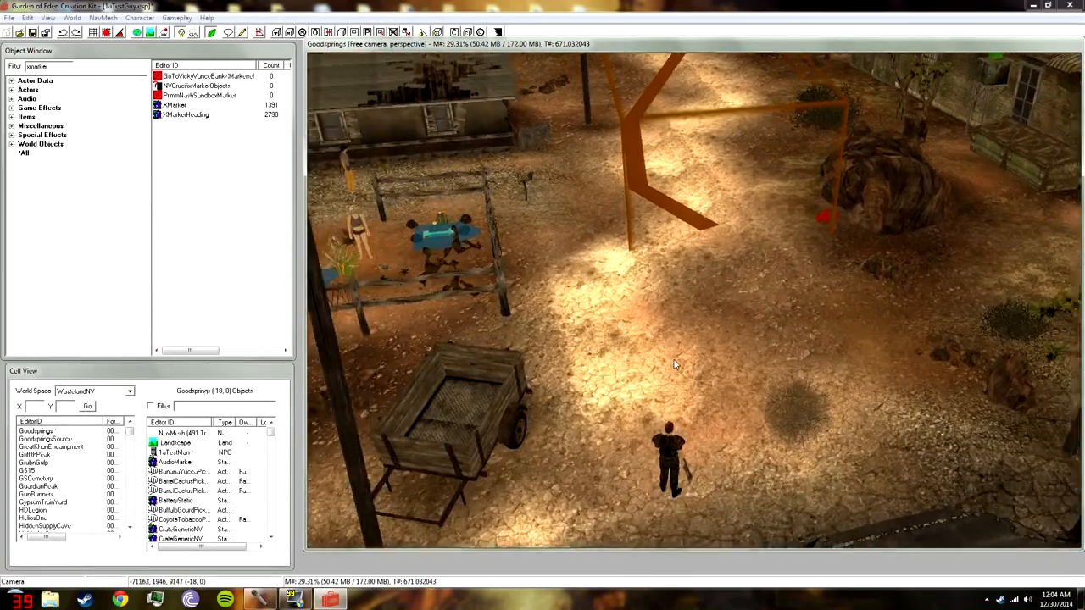
scroll(675, 365, up, 5)
click(23, 153)
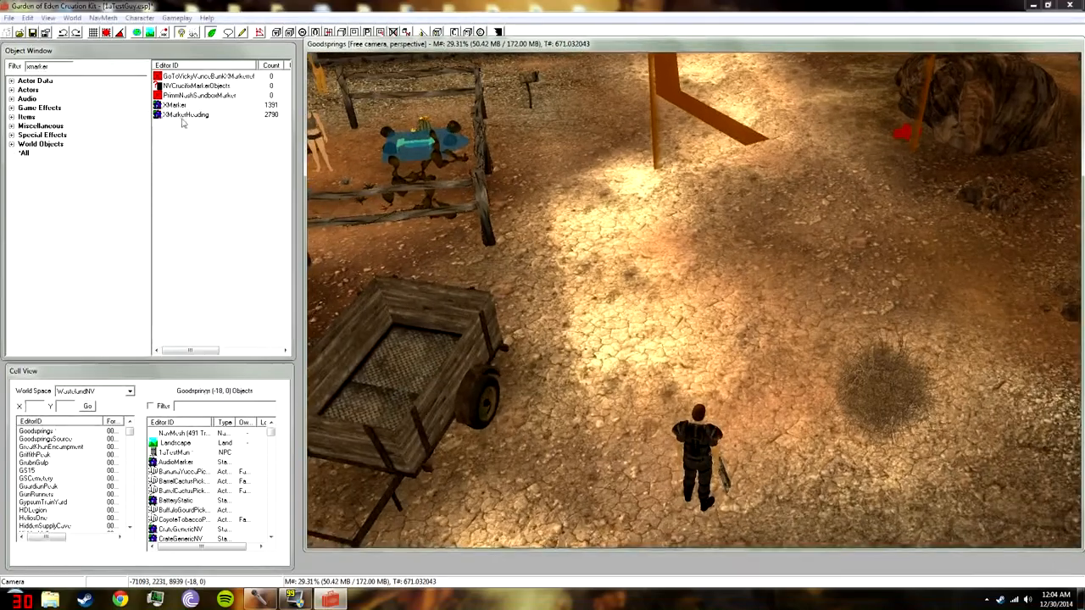
drag(197, 121, 634, 241)
scroll(665, 236, down, 3)
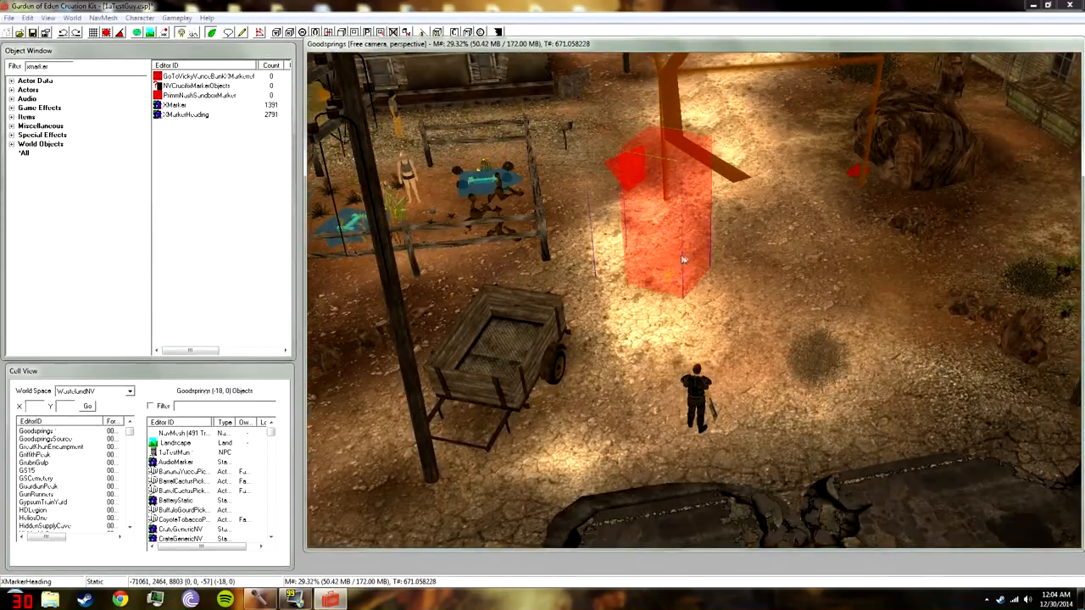
drag(676, 258, 663, 420)
Duplicate the XMarkerHeading marker and place the copy beside the far corner of the fenced garden
middle_drag(601, 305, 491, 442)
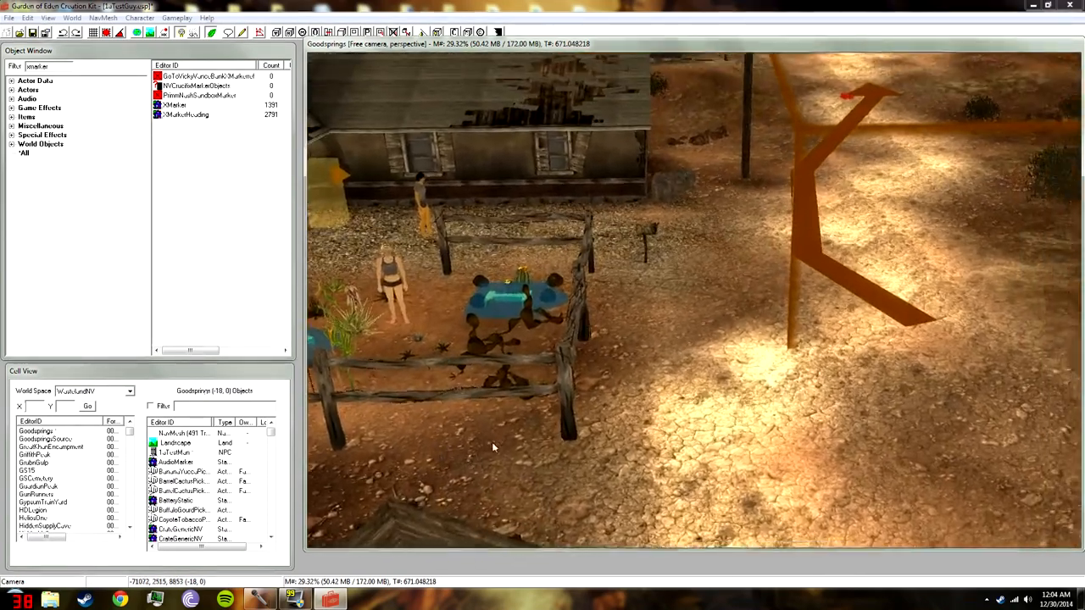
scroll(491, 441, up, 5)
key(ctrl+v)
scroll(492, 442, down, 5)
mouse_move(714, 285)
mouse_down()
mouse_move(682, 153)
mouse_move(650, 122)
mouse_up()
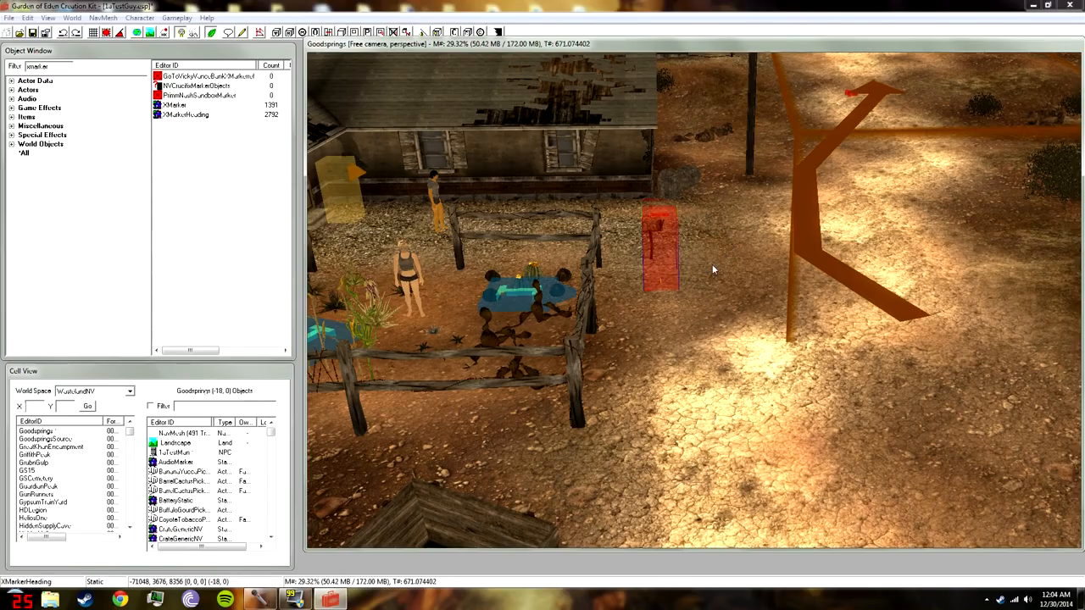
Turn the test NPC to about 284 degrees and move it a little farther from the marker near the cart
shift+middle_drag(712, 270, 591, 431)
scroll(591, 431, down, 3)
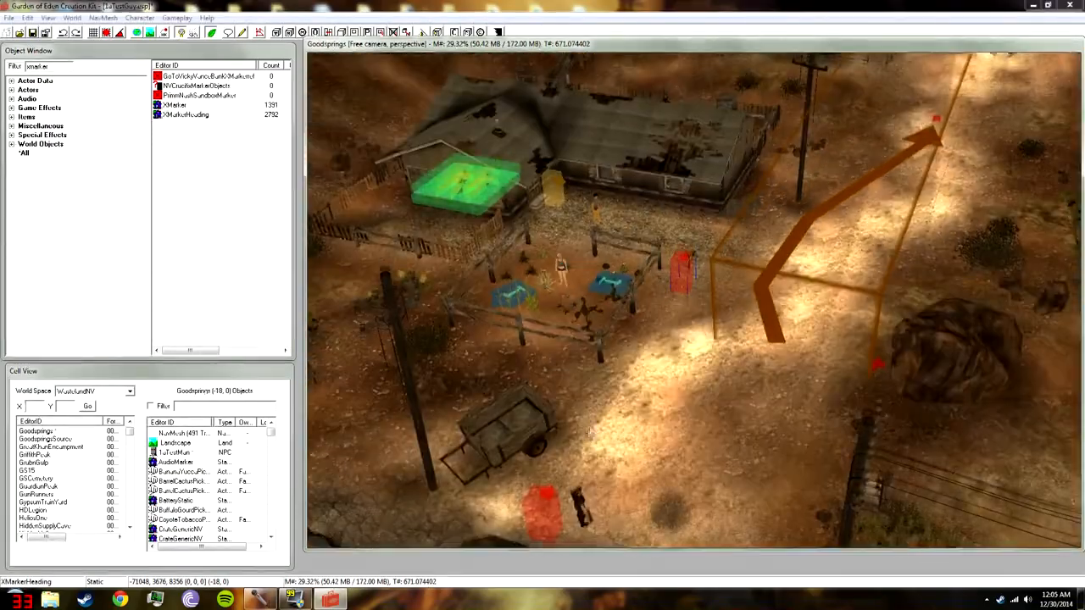
scroll(591, 430, down, 3)
click(612, 440)
mouse_move(612, 440)
right_down()
mouse_move(655, 444)
mouse_move(632, 442)
right_up()
drag(614, 441, 631, 468)
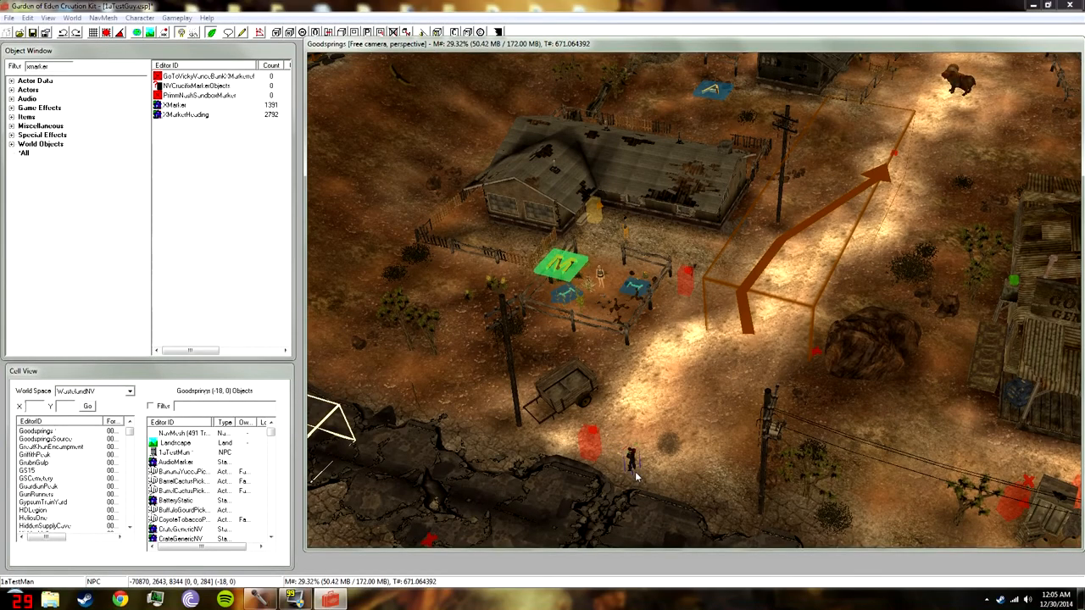
Add a new AI package of type Patrol to the test NPC's base record
double_click(630, 464)
click(629, 178)
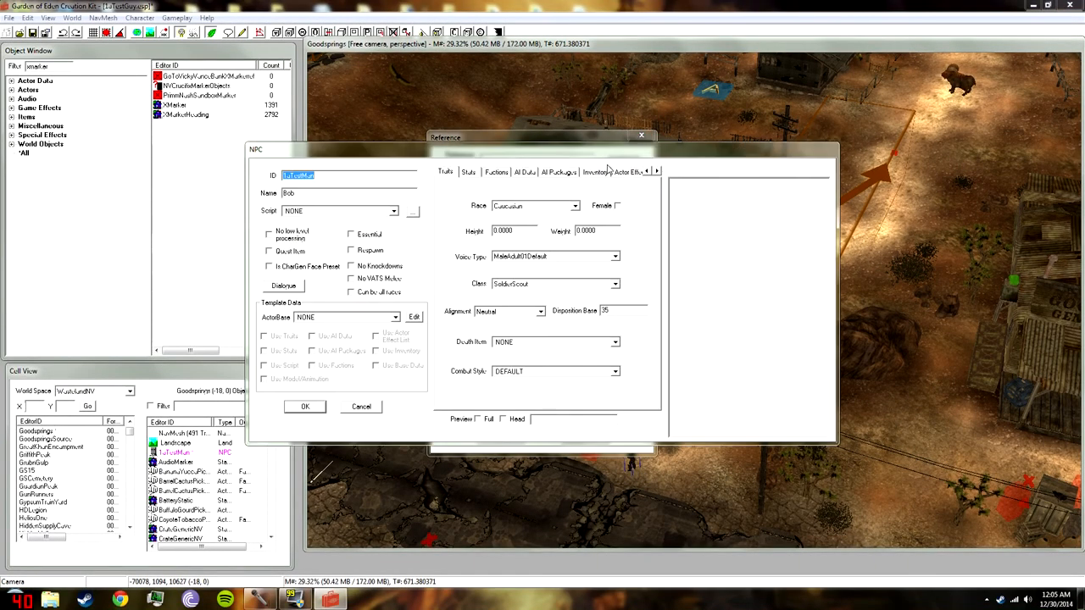
click(555, 176)
right_click(523, 239)
click(527, 243)
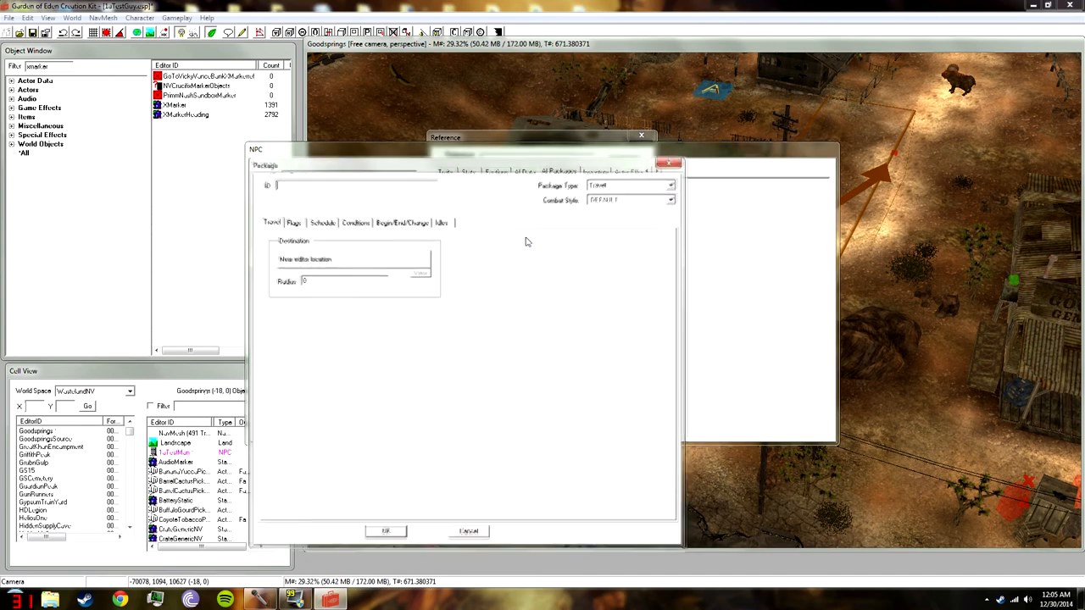
click(591, 187)
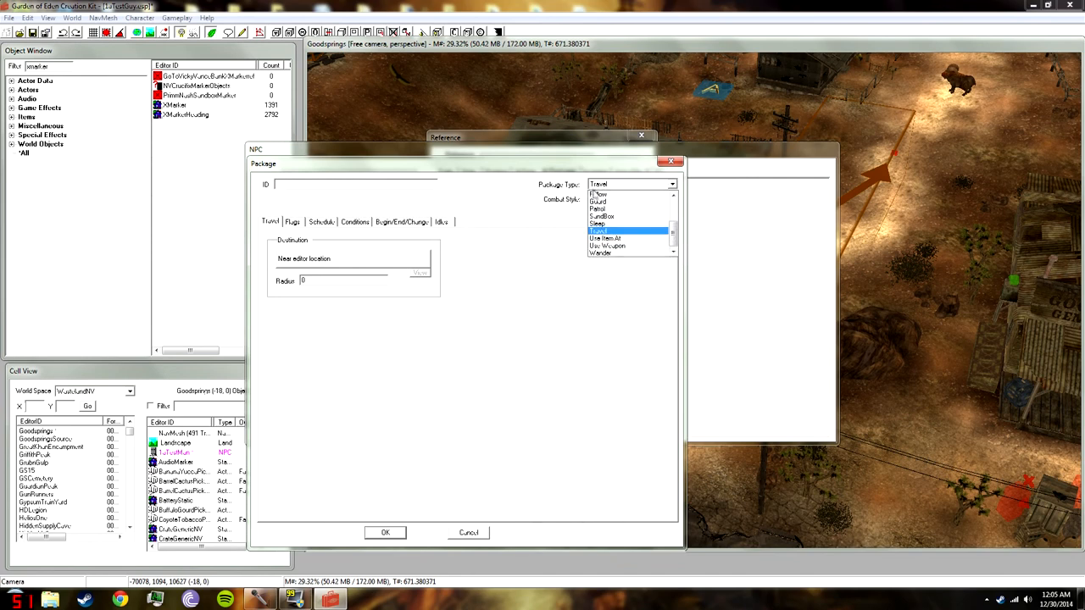
click(631, 215)
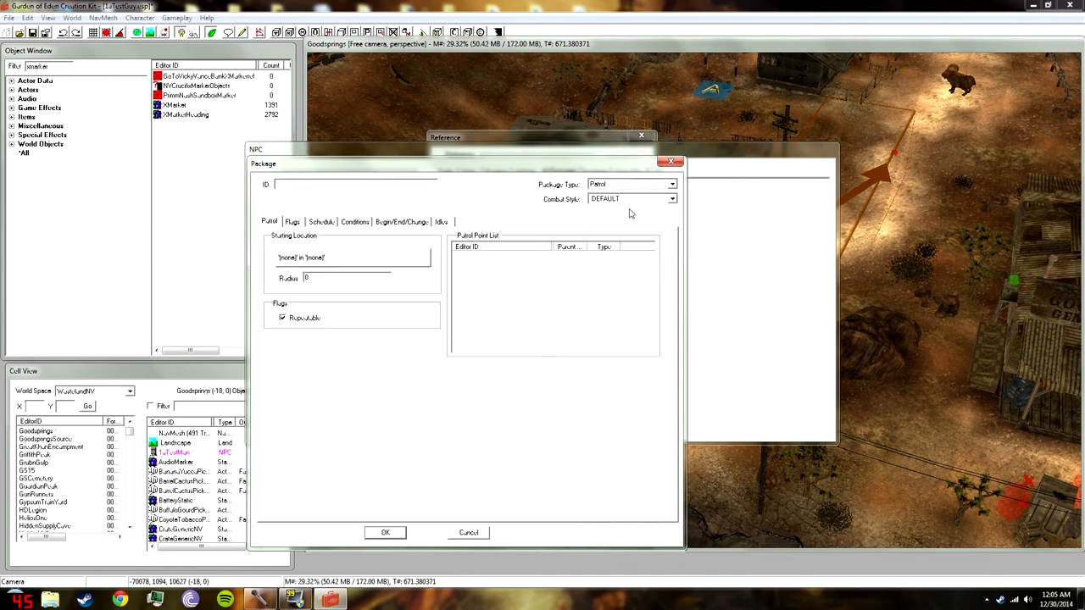
Set the patrol's starting location to Linked Reference, then save the package and the NPC
click(367, 260)
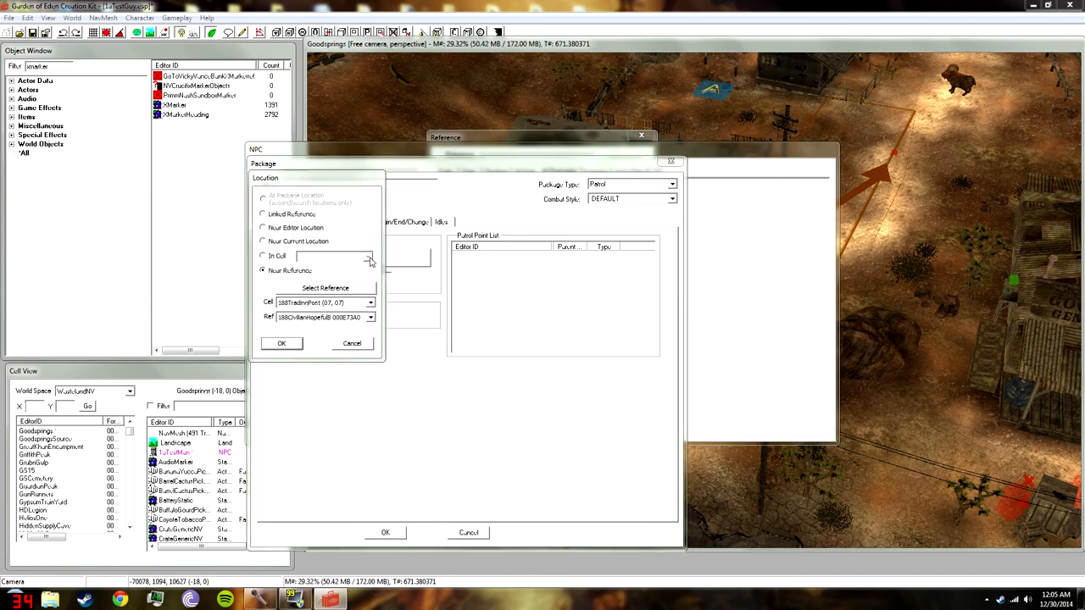
click(307, 216)
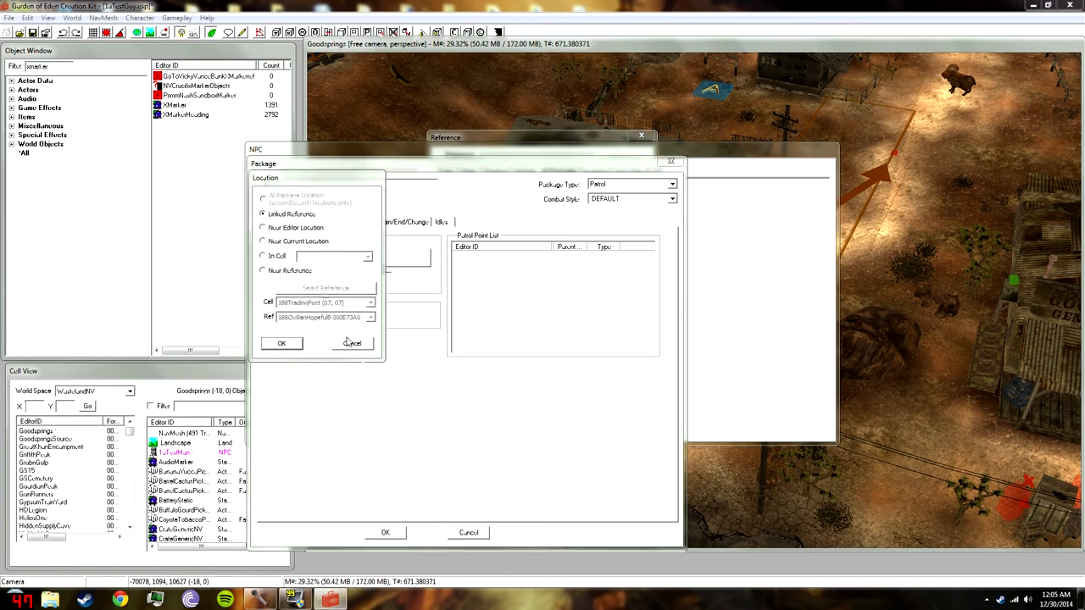
click(283, 345)
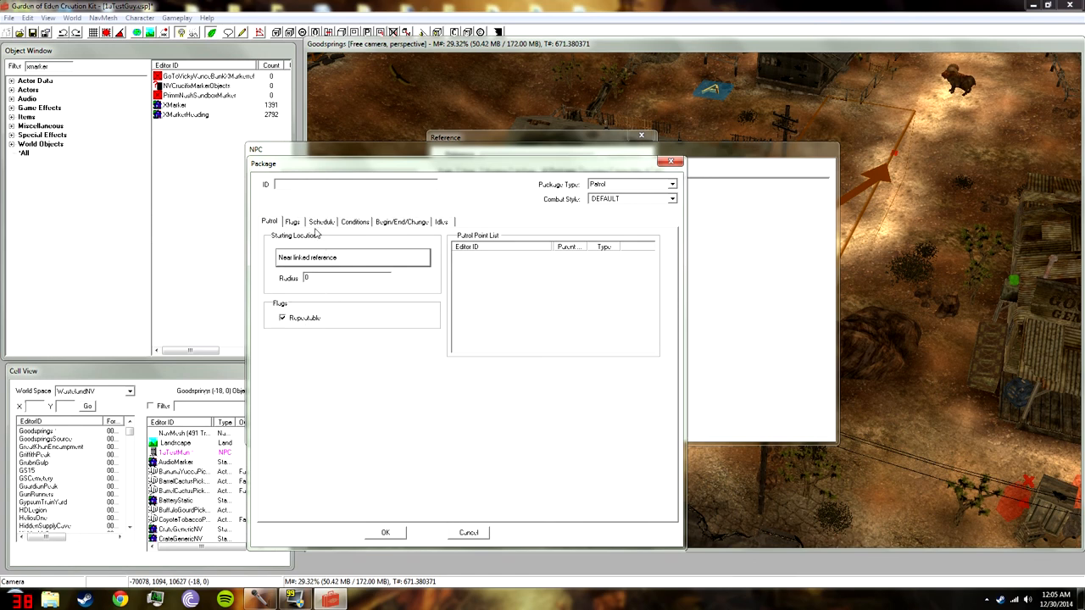
click(300, 222)
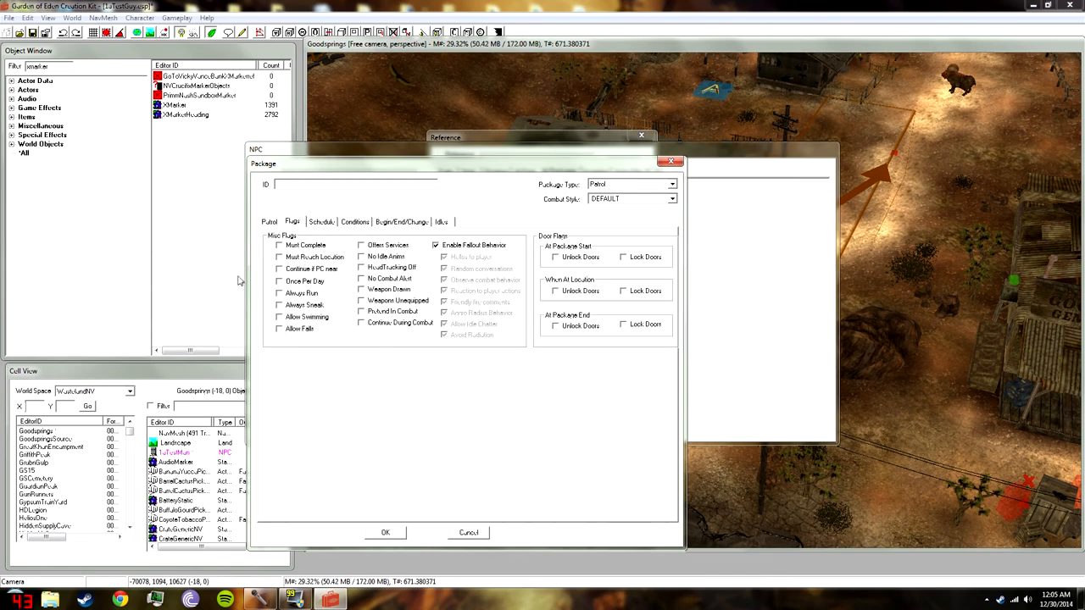
click(297, 251)
click(391, 534)
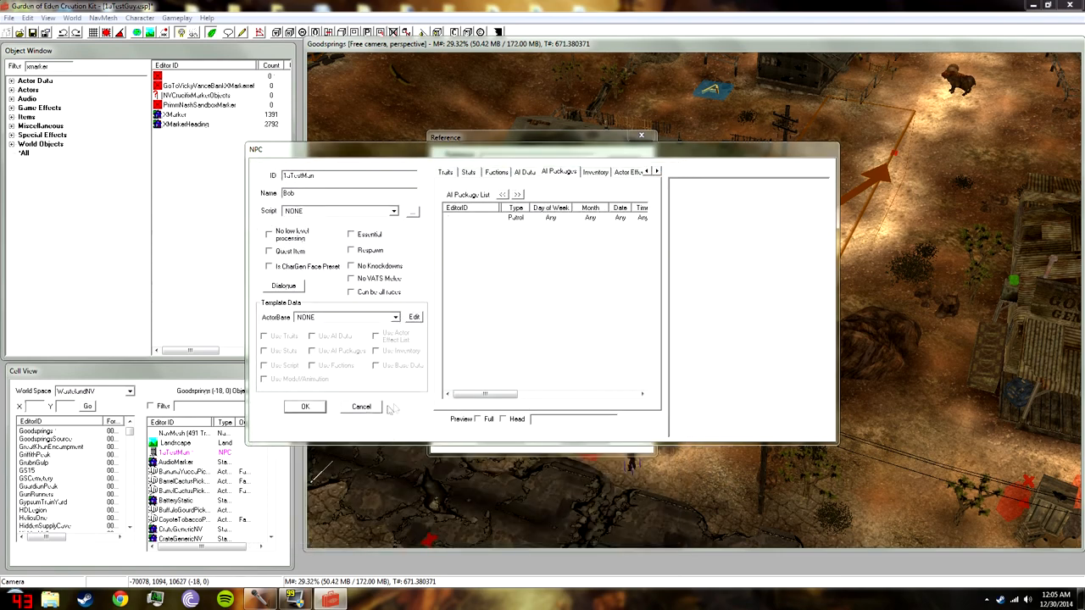
click(304, 408)
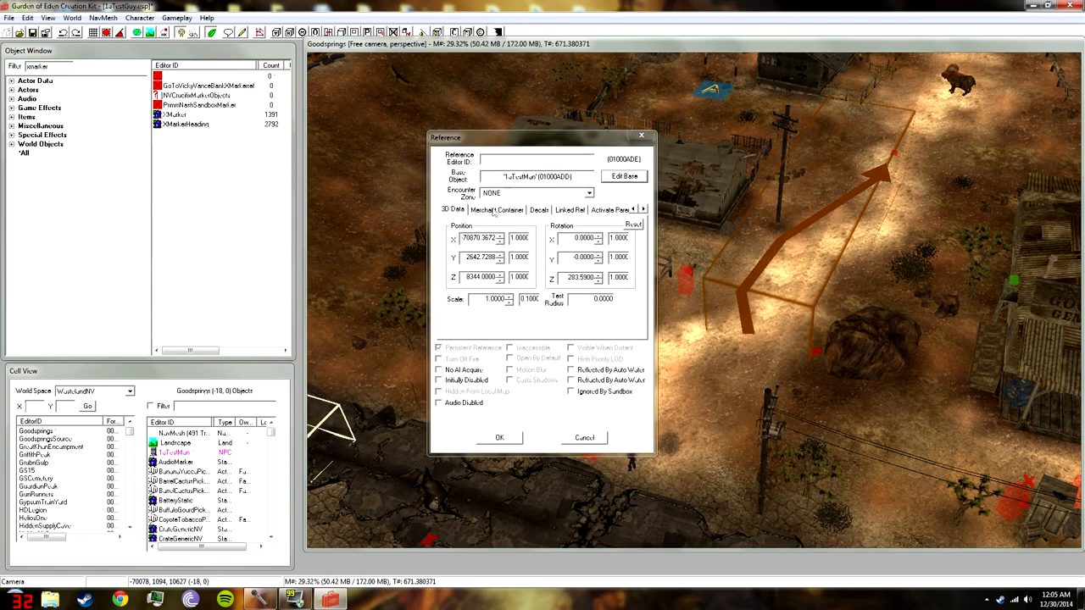
Link the test NPC's reference to the XMarkerHeading marker standing next to it near the cart
drag(506, 141, 227, 171)
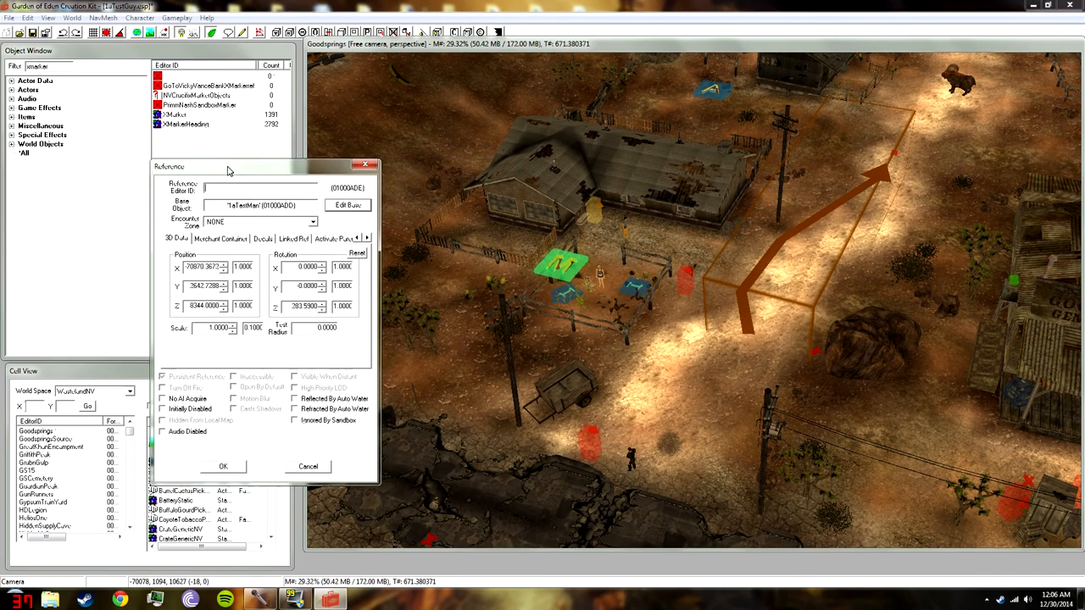
click(293, 240)
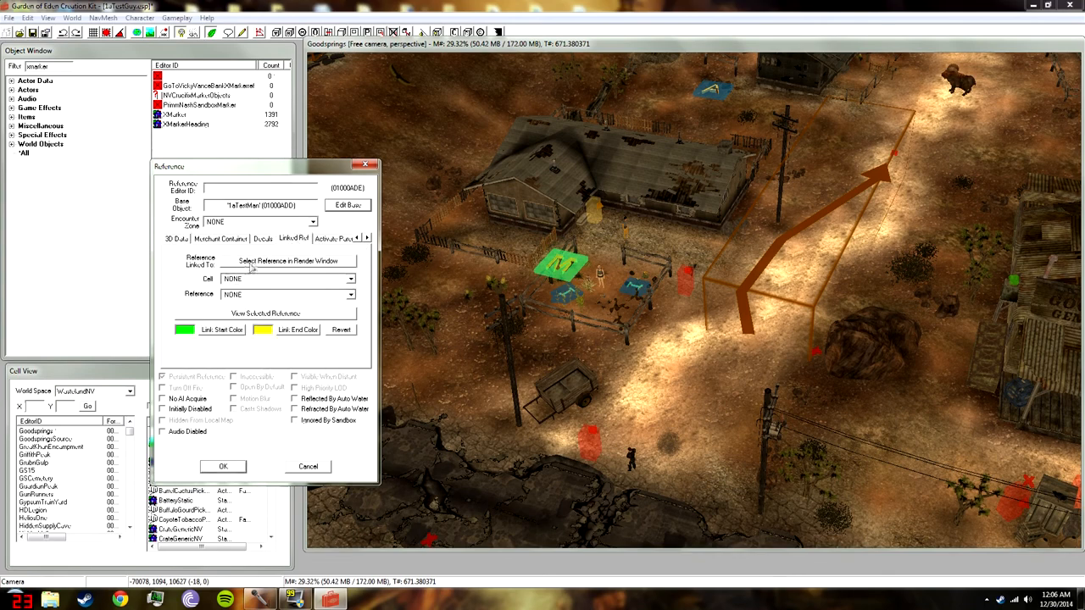
click(256, 262)
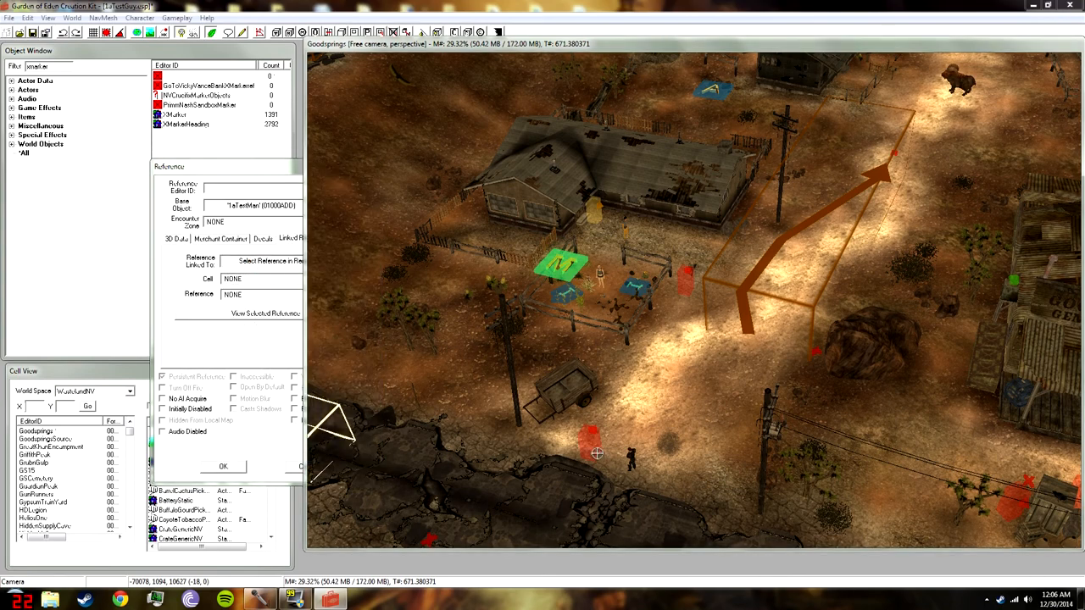
double_click(591, 448)
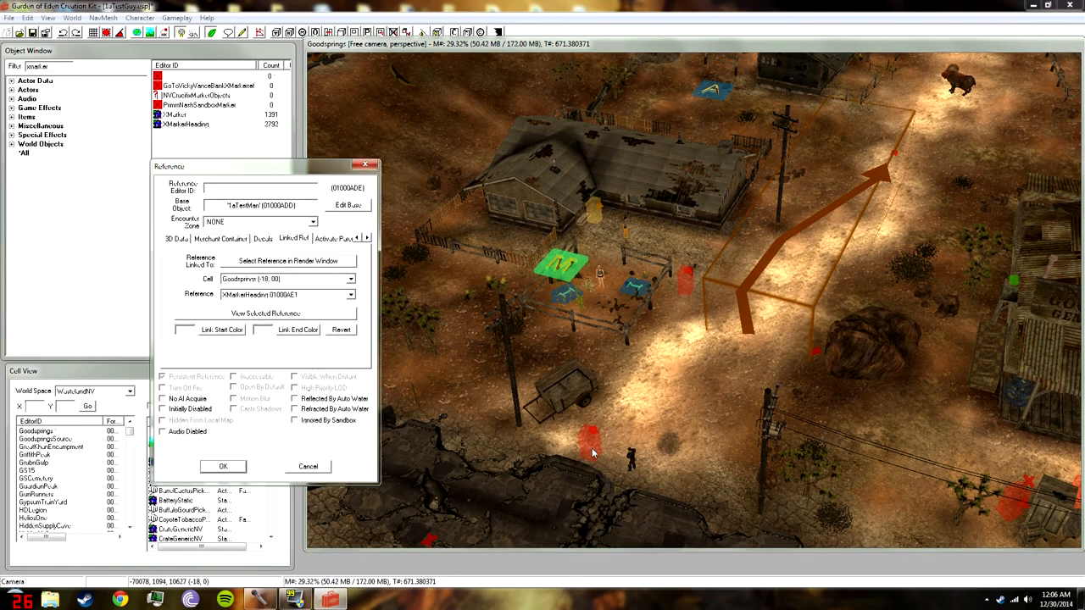
click(222, 467)
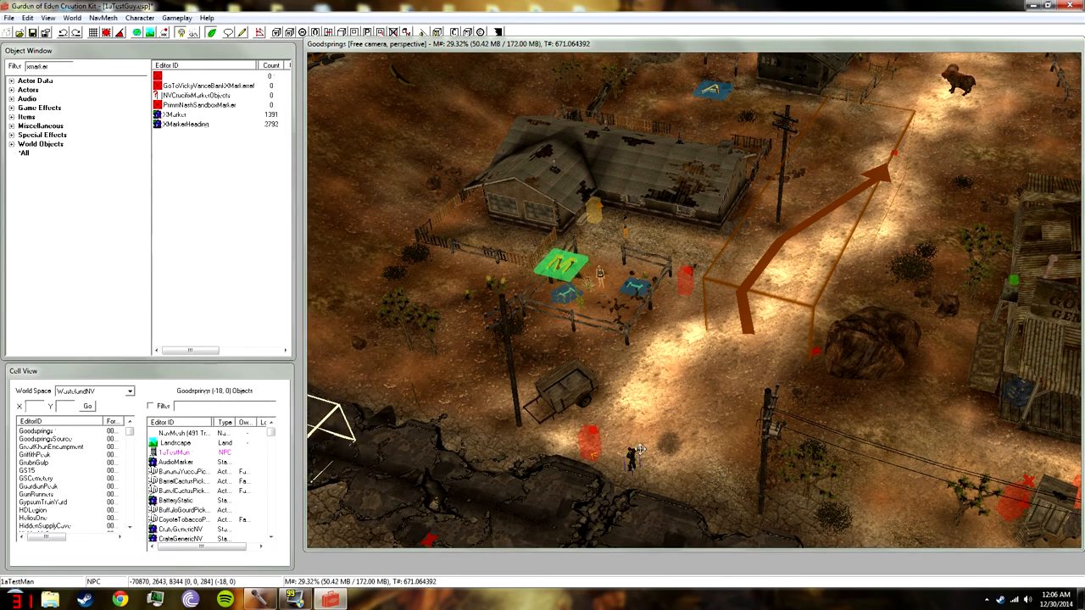
Move the test NPC slightly across the dirt toward the broken road, level with the linked marker
click(637, 414)
shift+middle_drag(638, 412, 690, 328)
scroll(691, 337, up, 10)
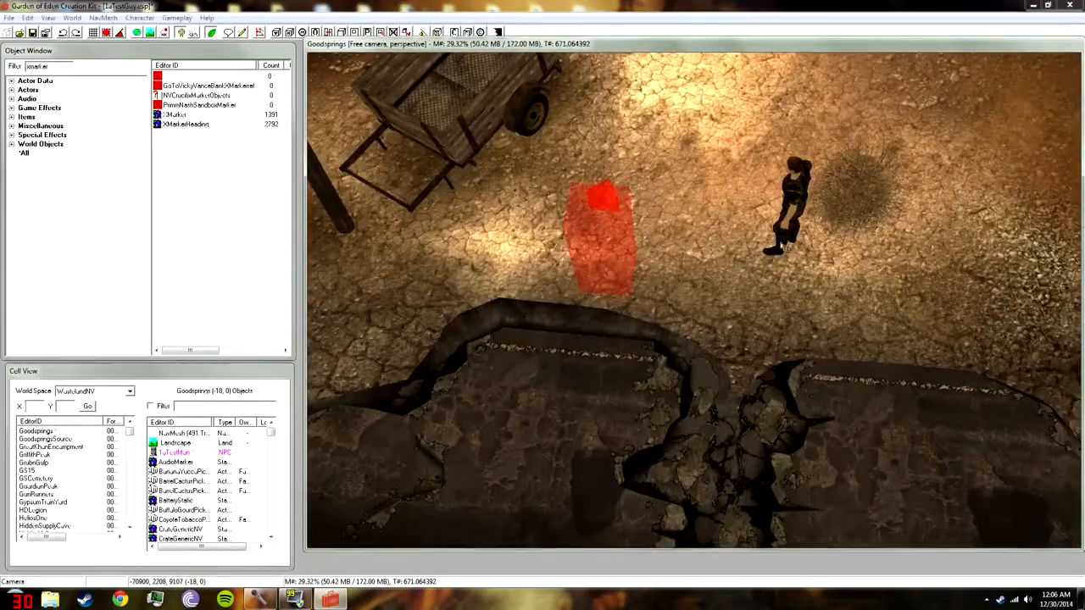
click(788, 234)
drag(789, 232, 778, 287)
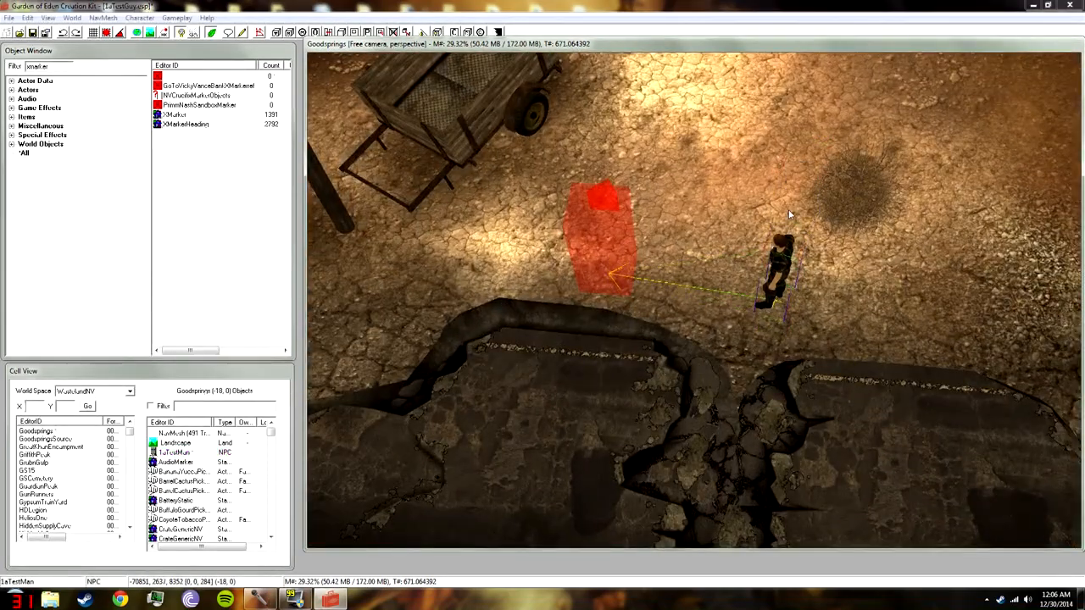
Link the XMarkerHeading marker near the cart to the marker beside the fenced garden
click(632, 245)
click(642, 273)
middle_drag(640, 278, 658, 533)
double_click(626, 457)
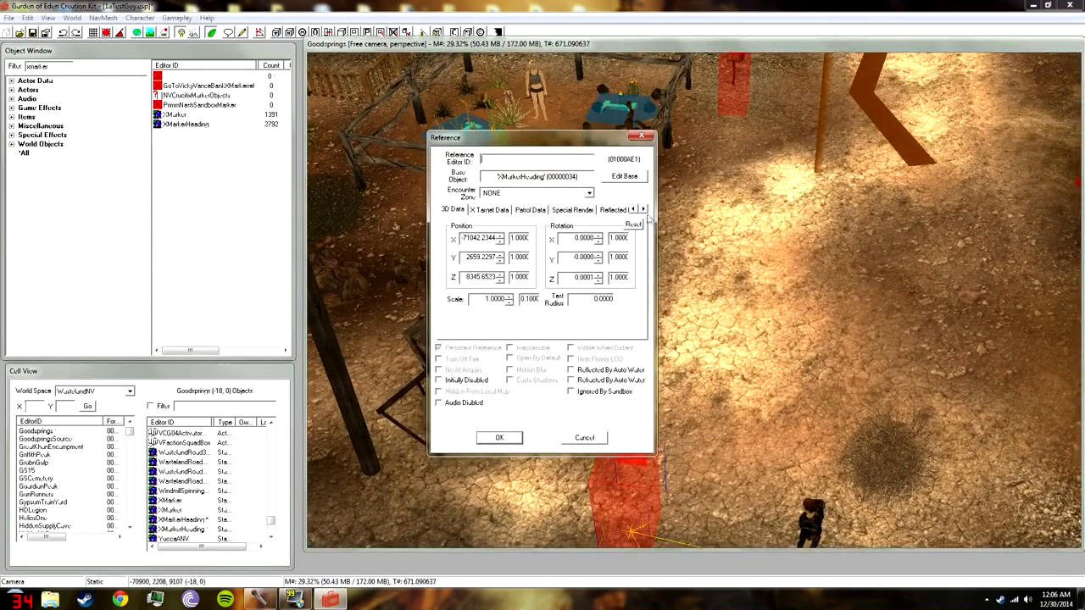
click(644, 210)
click(644, 210)
click(618, 211)
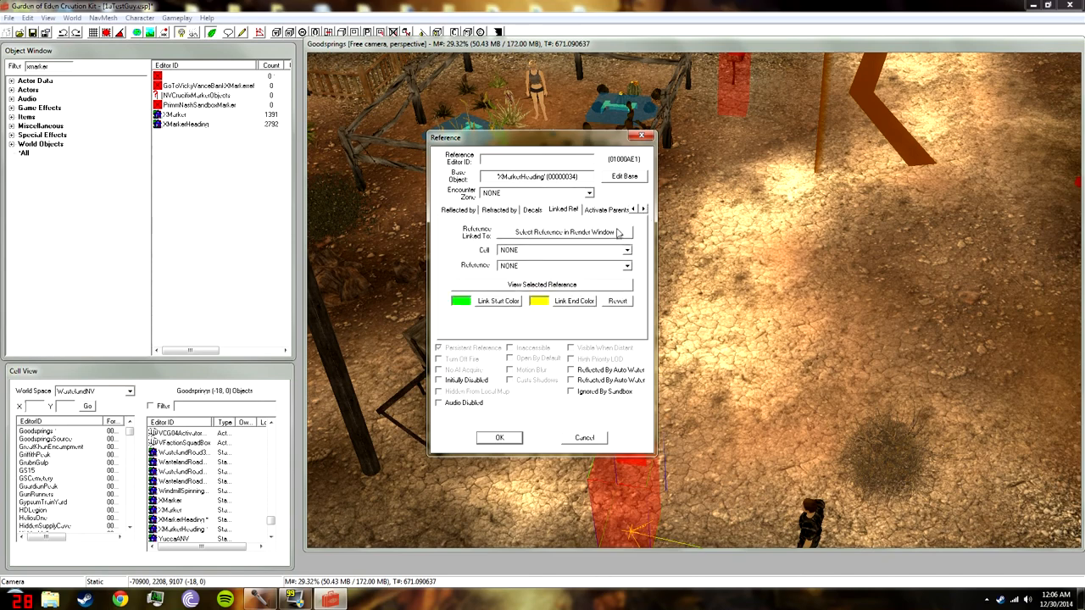
click(618, 232)
click(734, 110)
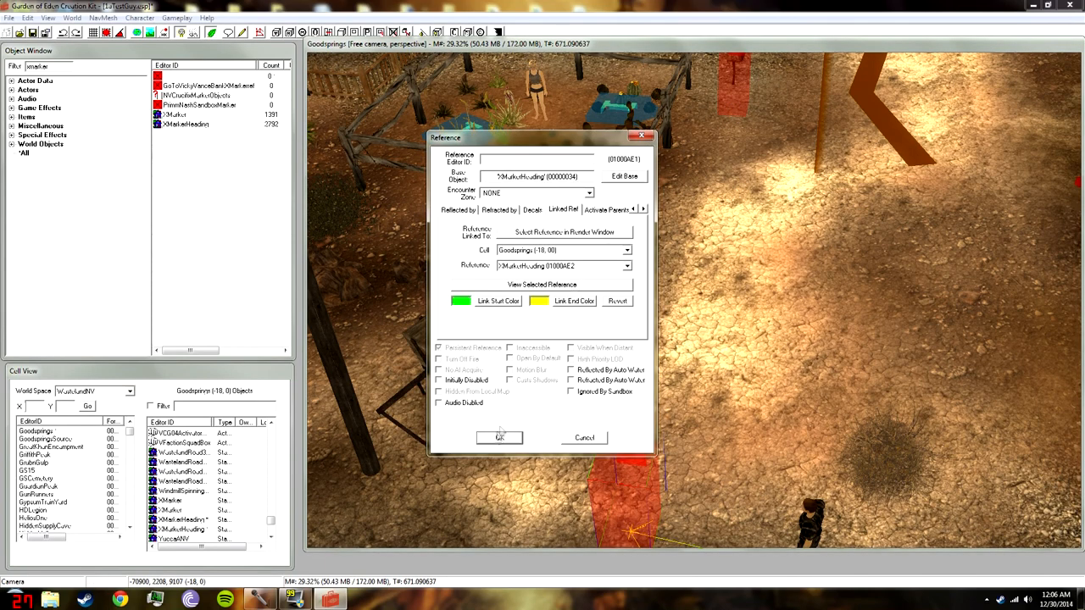
click(498, 435)
Link the XMarkerHeading marker beside the fenced garden back to the marker near the cart
double_click(730, 85)
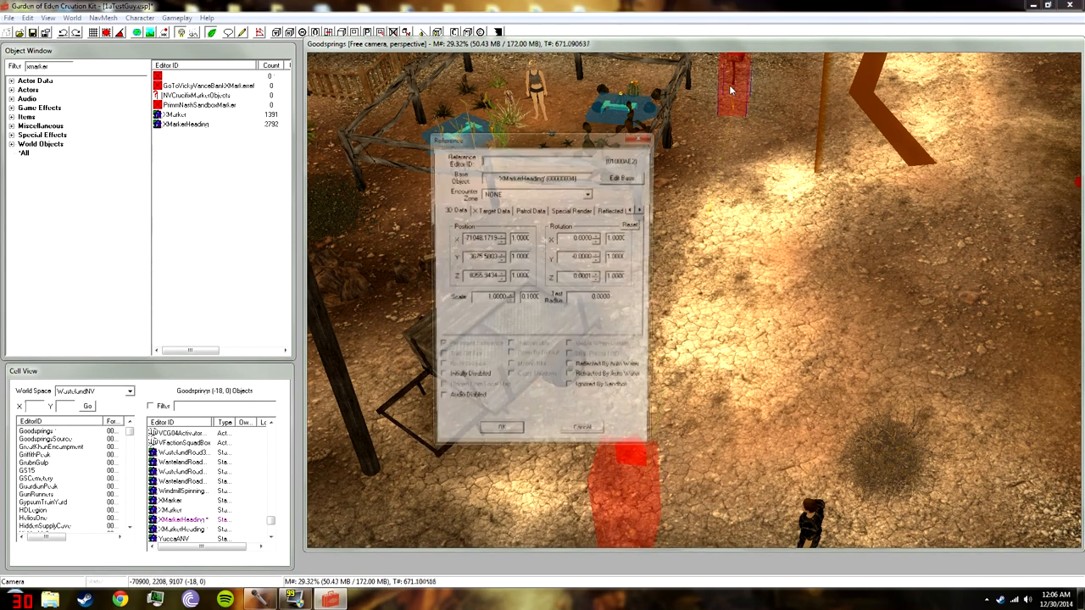
click(644, 210)
click(644, 211)
click(645, 210)
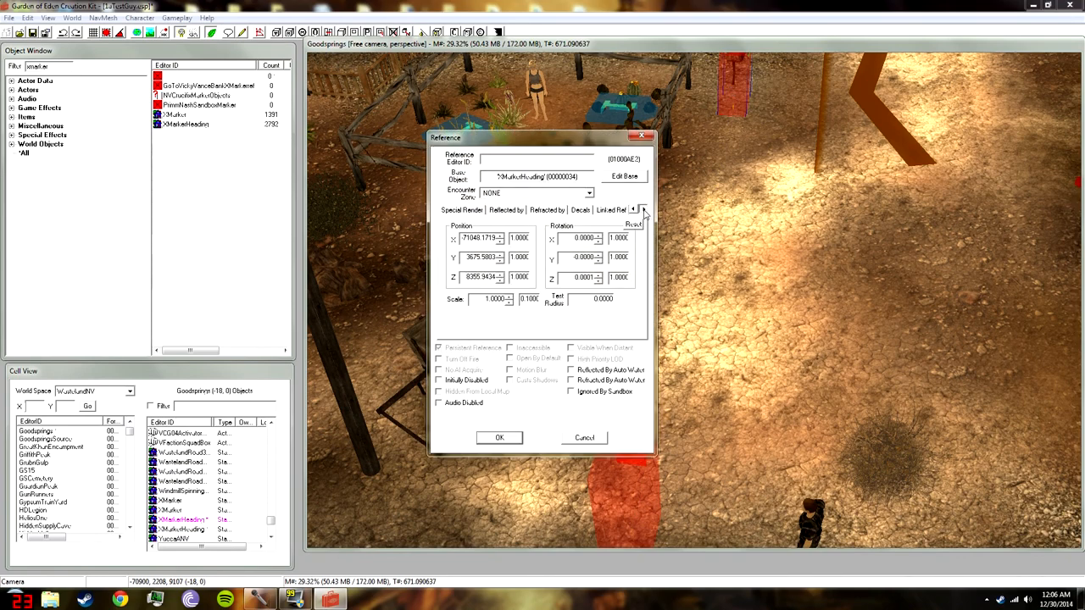
click(619, 212)
click(620, 233)
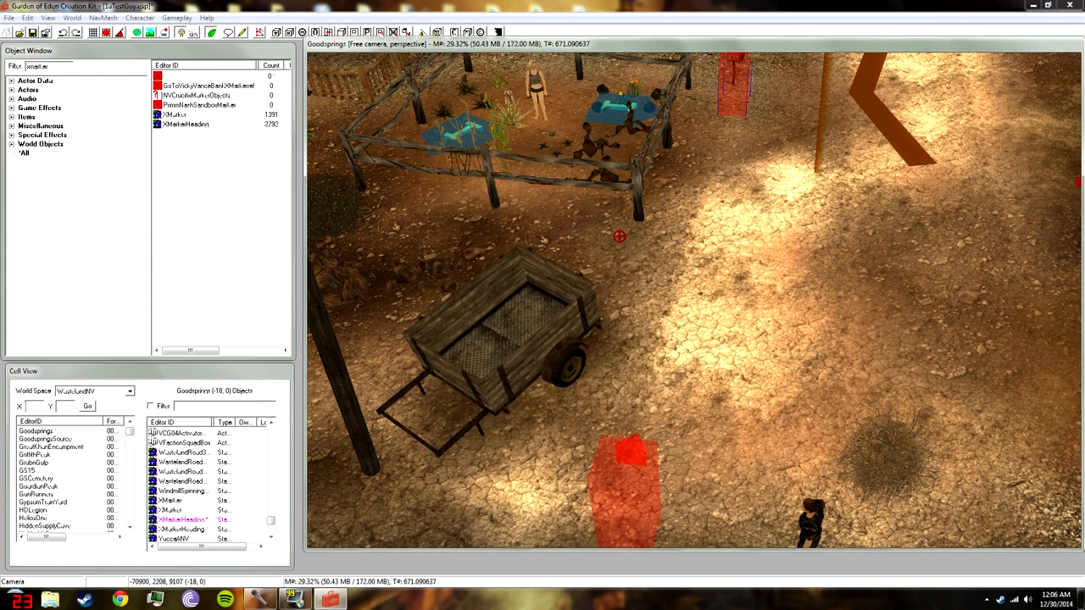
click(639, 462)
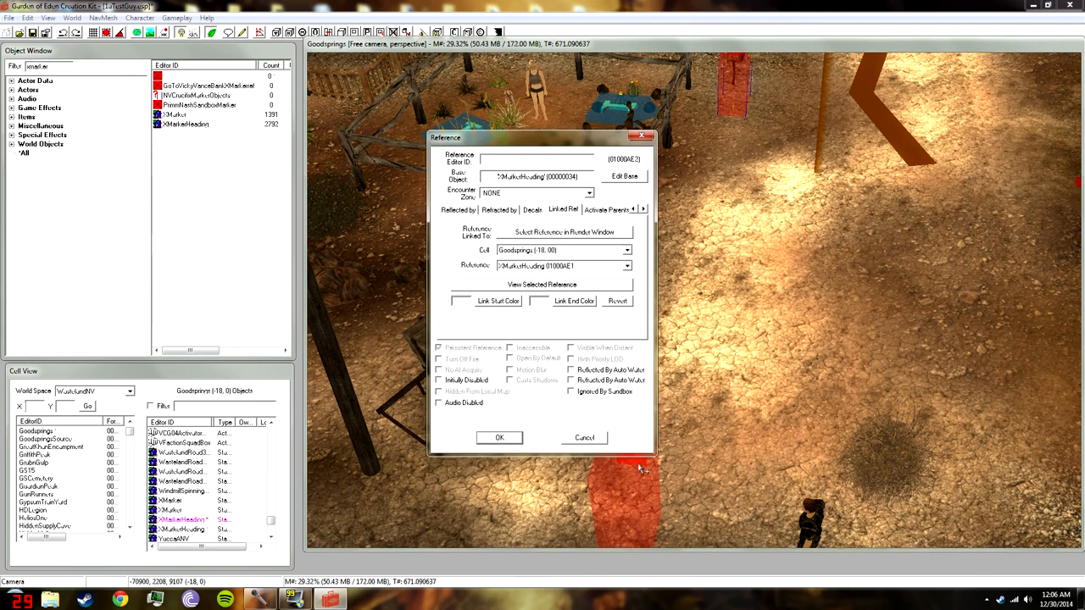
click(502, 439)
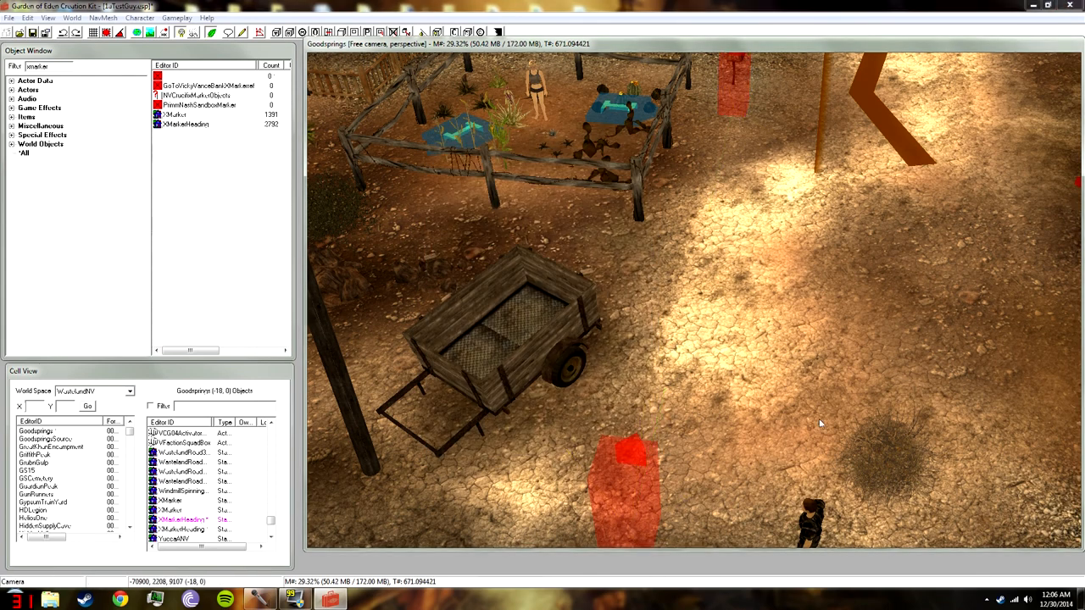
Turn the test NPC about its vertical axis to about 261 degrees
click(812, 513)
shift+middle_drag(790, 446, 848, 475)
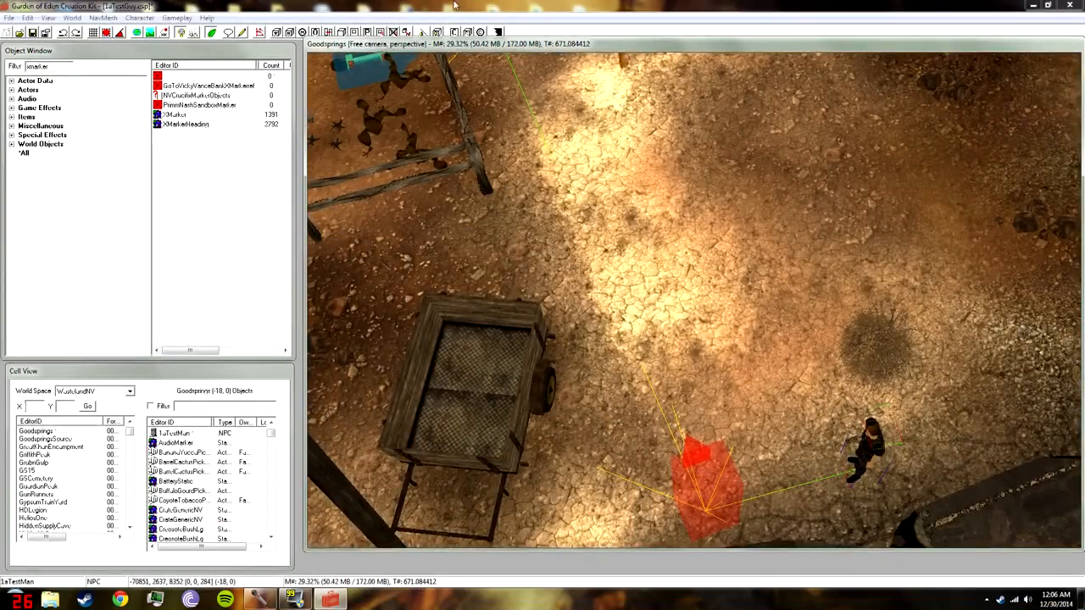
shift+middle_drag(848, 440, 772, 270)
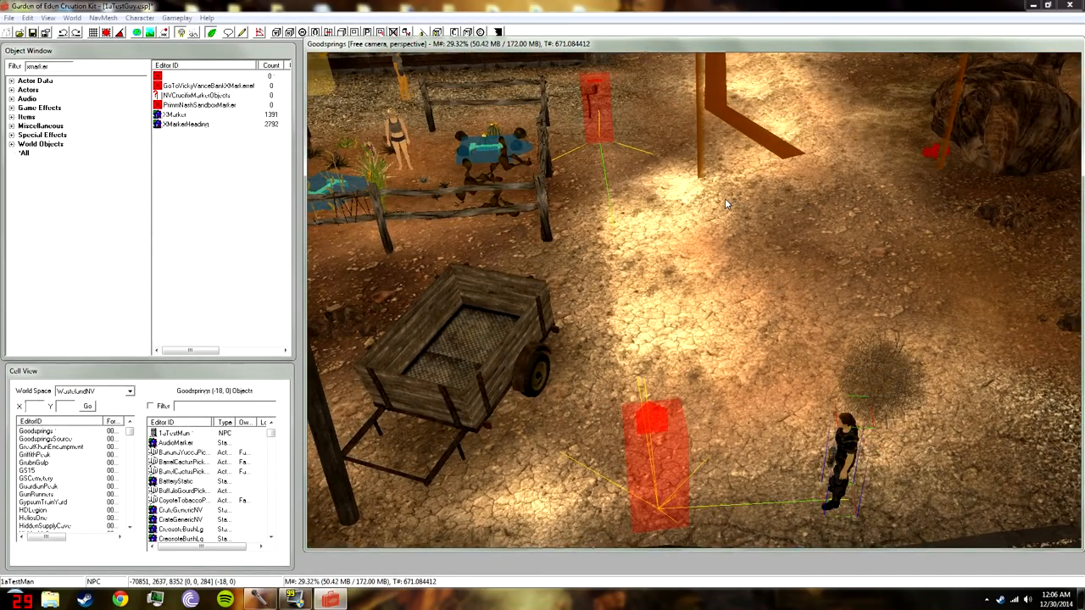
mouse_move(868, 472)
right_down()
mouse_move(906, 467)
mouse_move(884, 470)
right_up()
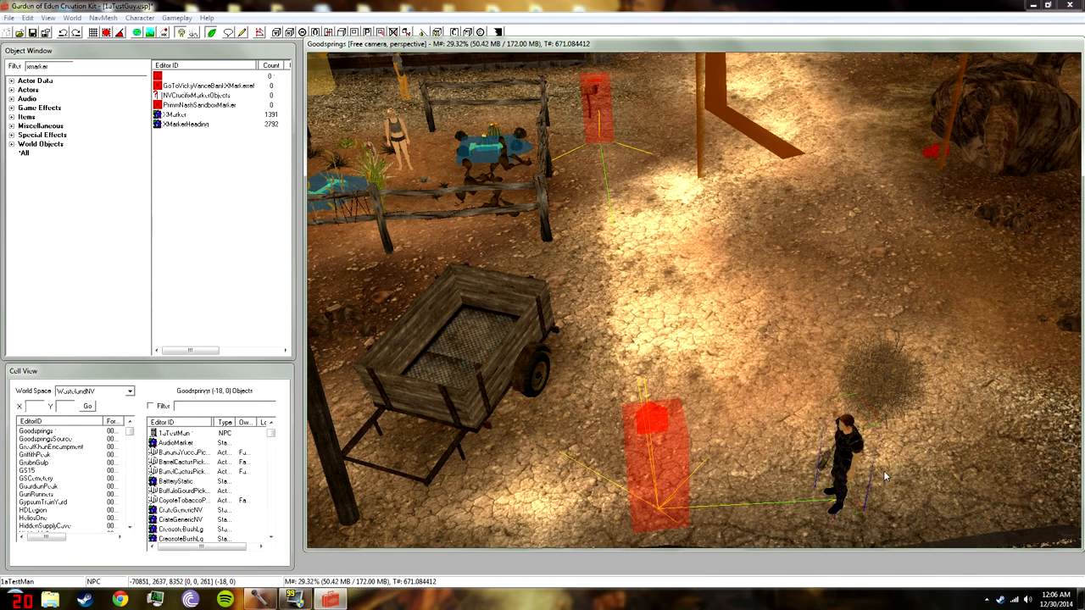
Move the test NPC across the dirt closer to the marker near the cart
drag(853, 457, 795, 449)
shift+middle_drag(834, 461, 992, 454)
key(d)
scroll(959, 451, up, 10)
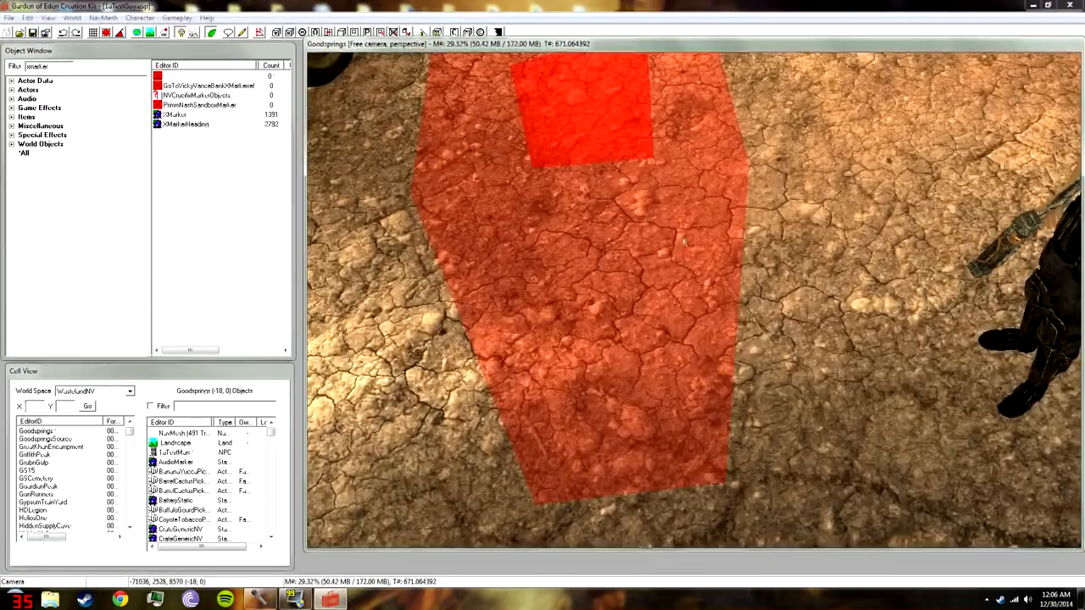
click(683, 239)
scroll(661, 207, down, 8)
mouse_move(550, 84)
shift+middle_down()
mouse_move(804, 181)
mouse_move(762, 137)
mouse_move(541, 159)
mouse_move(471, 140)
mouse_move(432, 103)
shift+middle_up()
Delete the orange angled structure standing on the dirt road beyond the test NPC
click(765, 212)
shift+middle_drag(765, 211, 964, 293)
scroll(975, 413, down, 4)
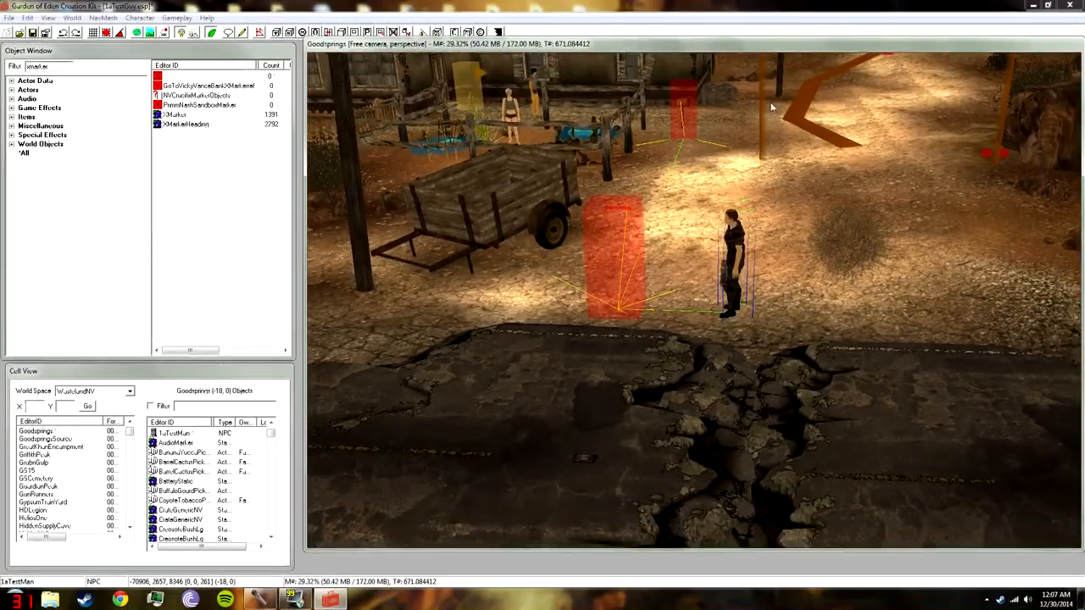
click(800, 134)
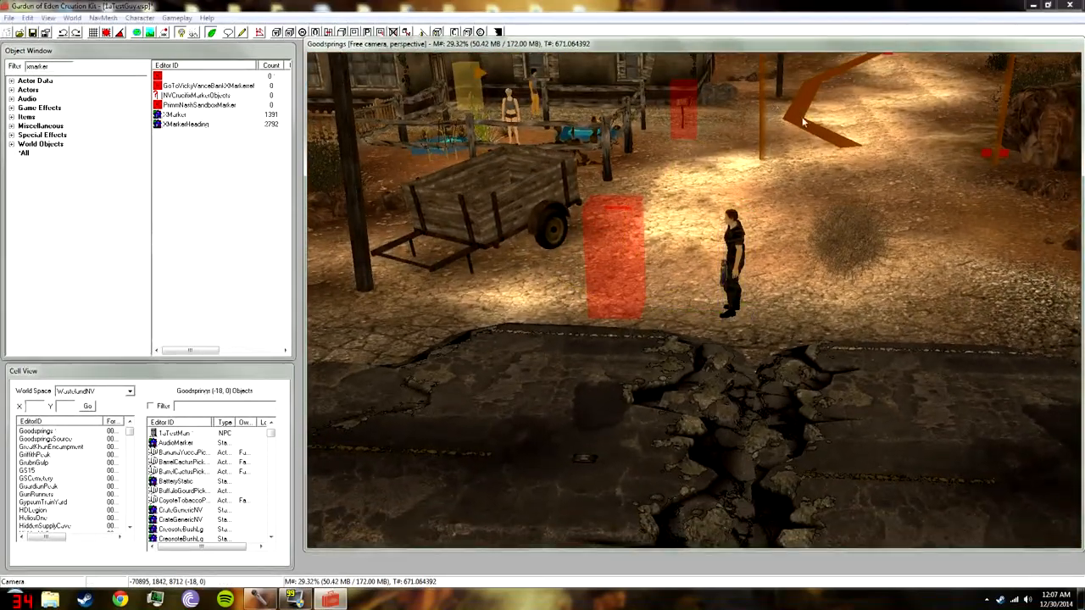
key(Delete)
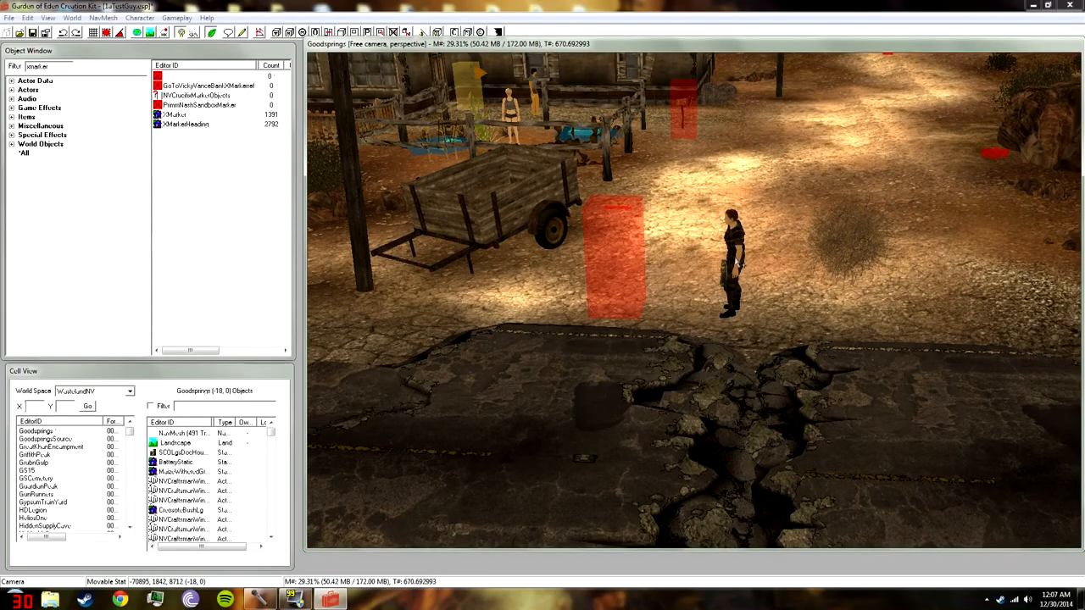
Move the test NPC slightly closer again to the heading marker near the cart
click(736, 251)
drag(735, 257, 714, 257)
mouse_move(736, 309)
shift+middle_down()
mouse_move(726, 319)
mouse_move(759, 280)
shift+middle_up()
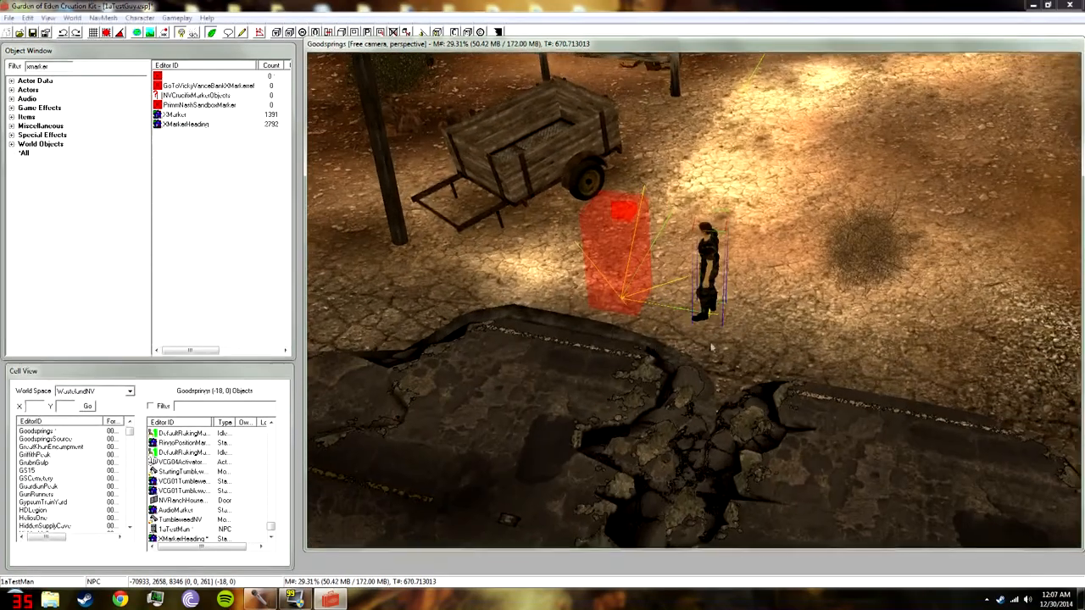
click(792, 305)
shift+middle_drag(792, 305, 755, 356)
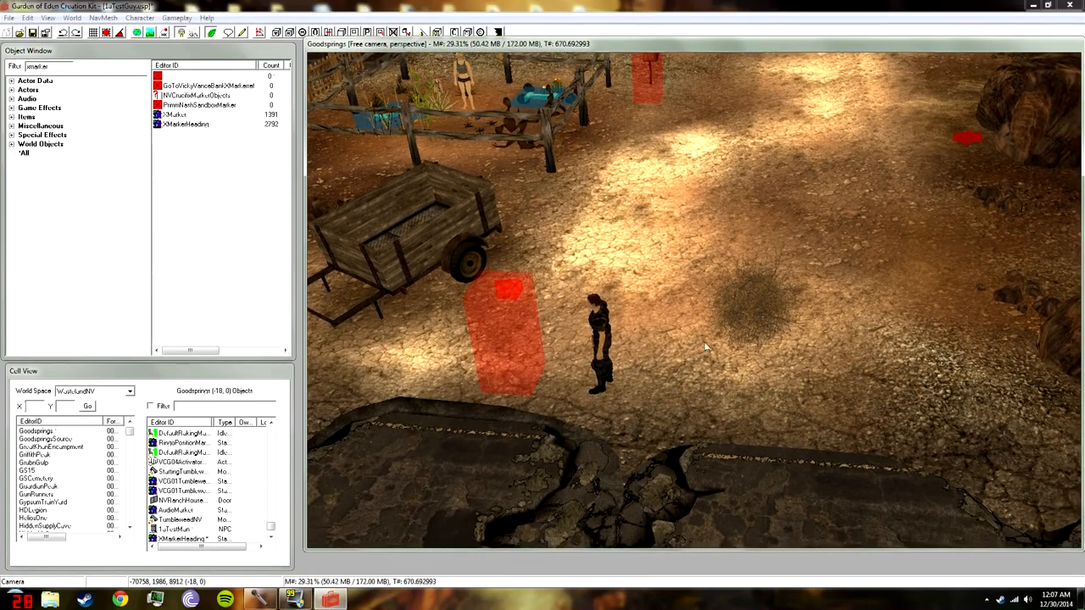
Duplicate the test NPC and place the copy near the tumbleweed on the dirt
click(602, 343)
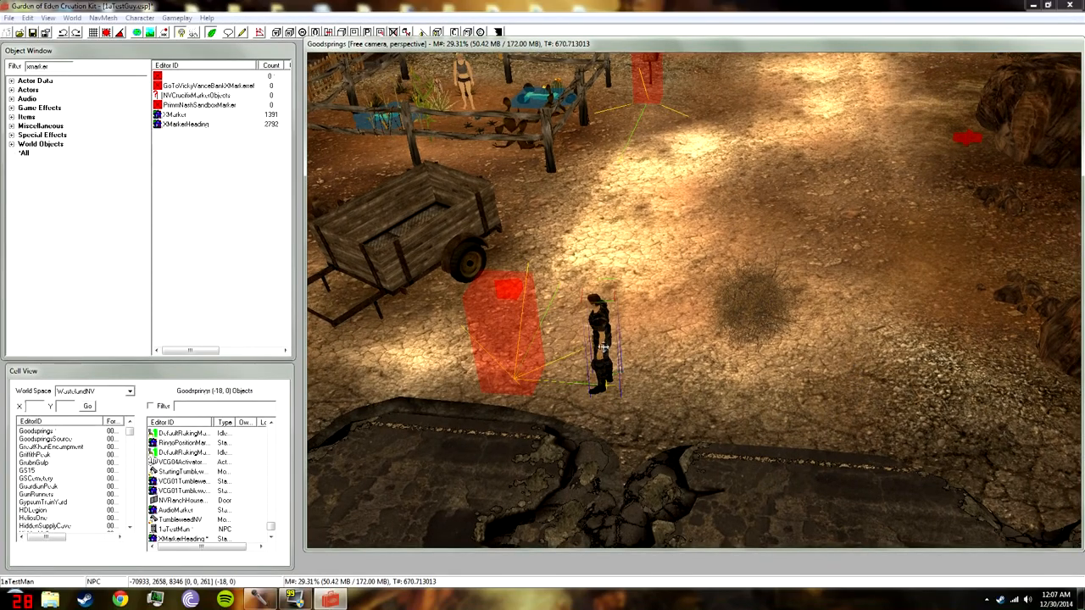
scroll(753, 414, up, 5)
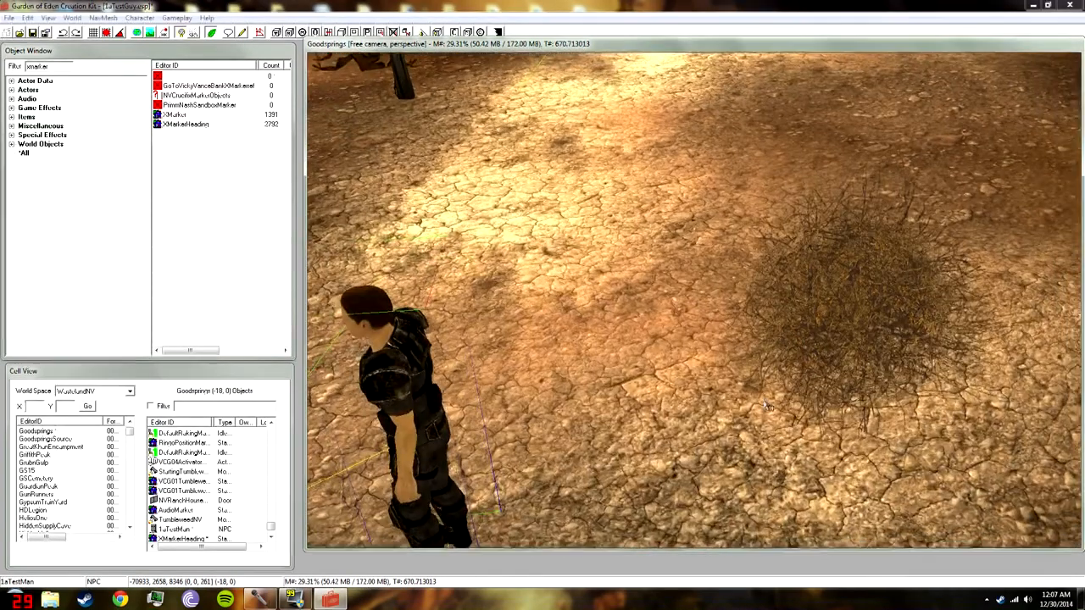
scroll(758, 412, down, 2)
key(ctrl+v)
scroll(761, 407, down, 4)
Create a new NPC form from the copy with ID 1aTestMan02 and a new character name
double_click(687, 212)
click(633, 180)
click(397, 175)
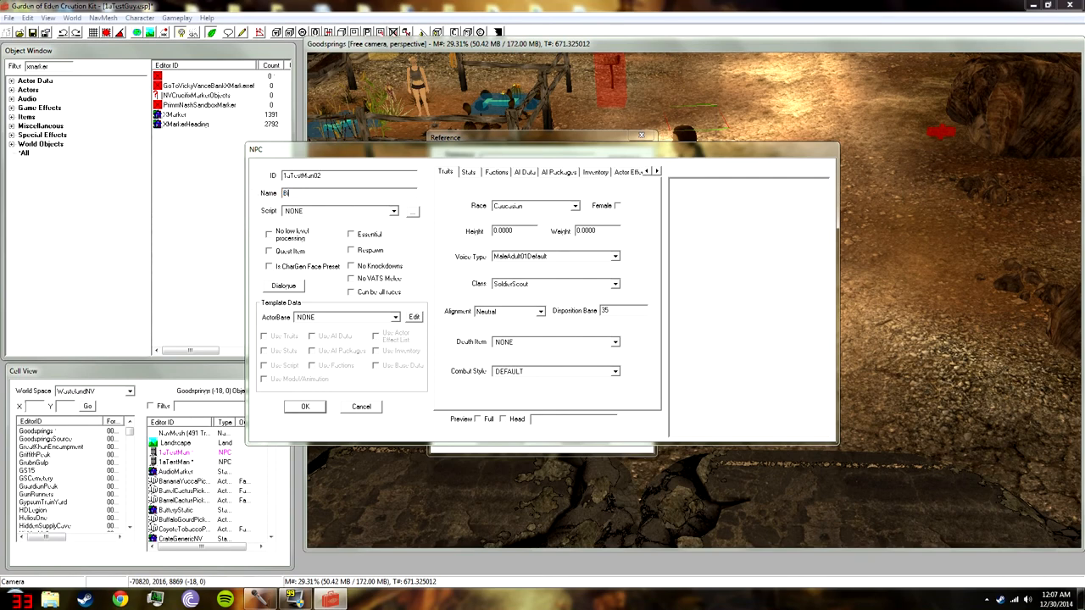
click(305, 407)
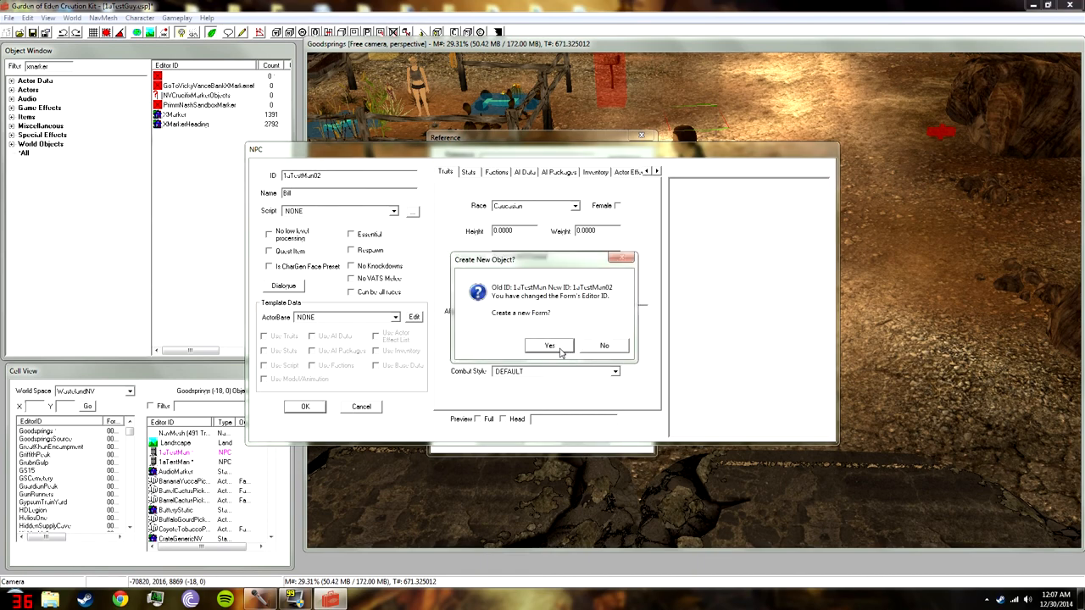
click(550, 346)
click(514, 436)
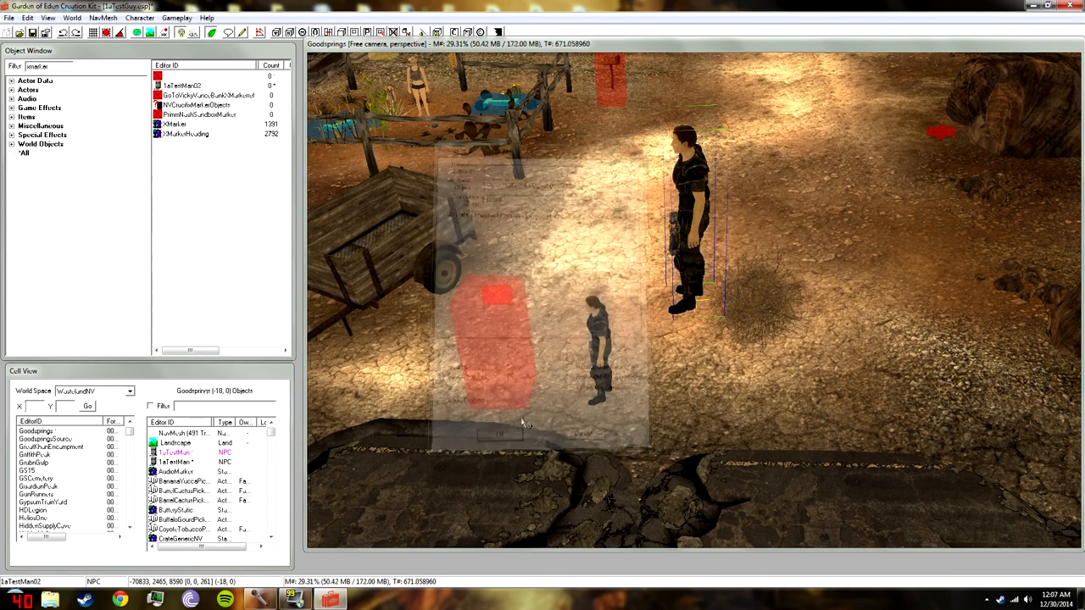
Move 1aTestMan02 to the far side of the tumbleweed, drop it to the ground and turn it to about 73 degrees
right_drag(681, 214, 697, 227)
key(f)
drag(703, 494, 960, 174)
right_drag(960, 174, 952, 199)
key(f)
mouse_move(791, 329)
right_down()
mouse_move(771, 325)
mouse_move(782, 331)
right_up()
shift+middle_drag(782, 331, 721, 255)
Filter the object list by "chair" and place a Chair01F furniture object in the scene
drag(68, 68, 2, 55)
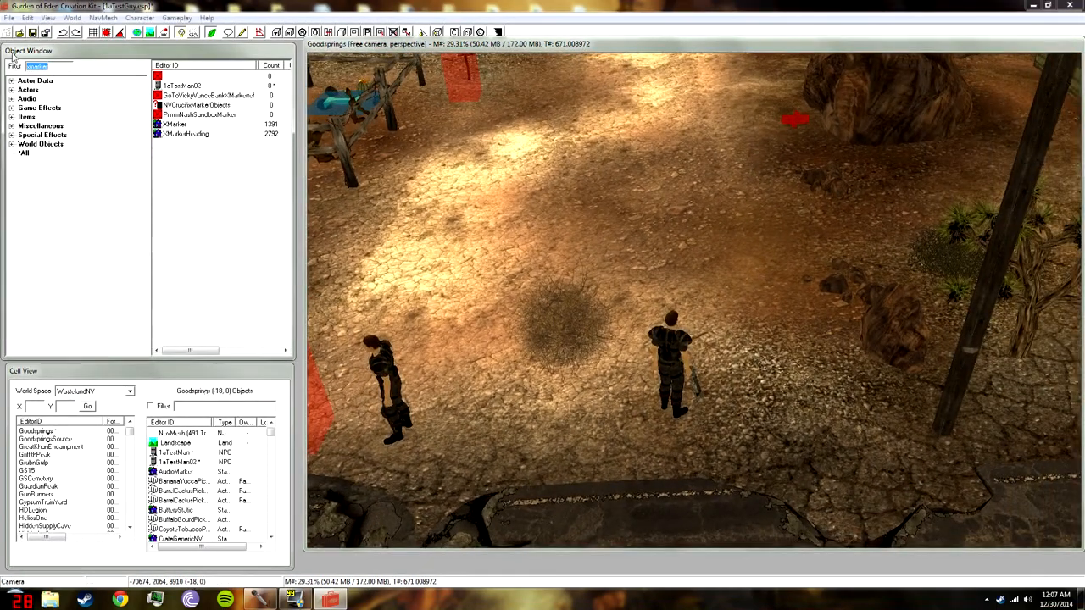
text(chair)
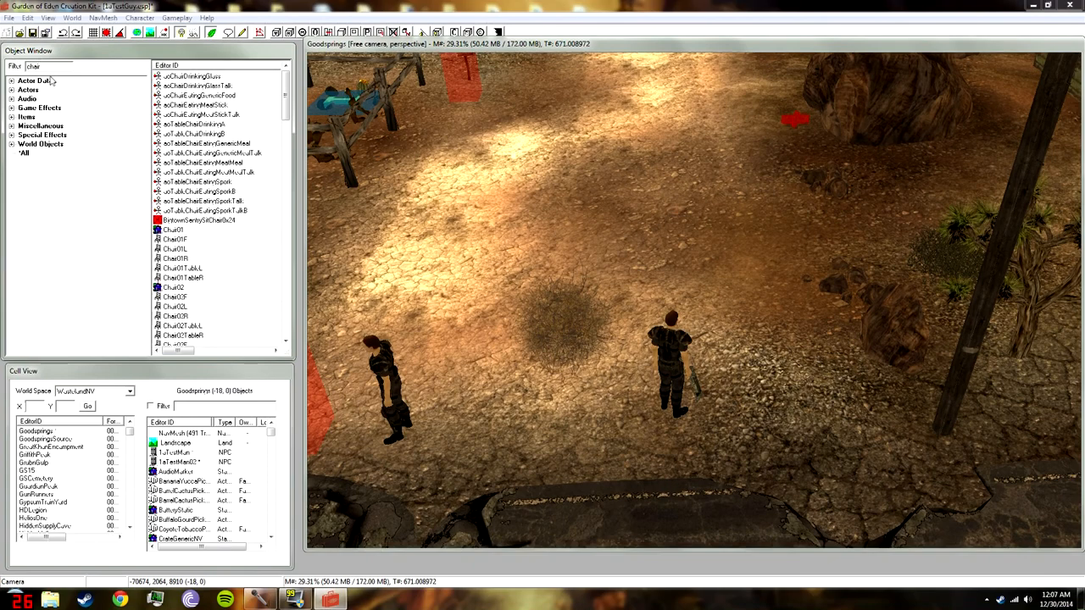
drag(174, 239, 687, 269)
right_drag(687, 269, 823, 281)
drag(718, 305, 553, 41)
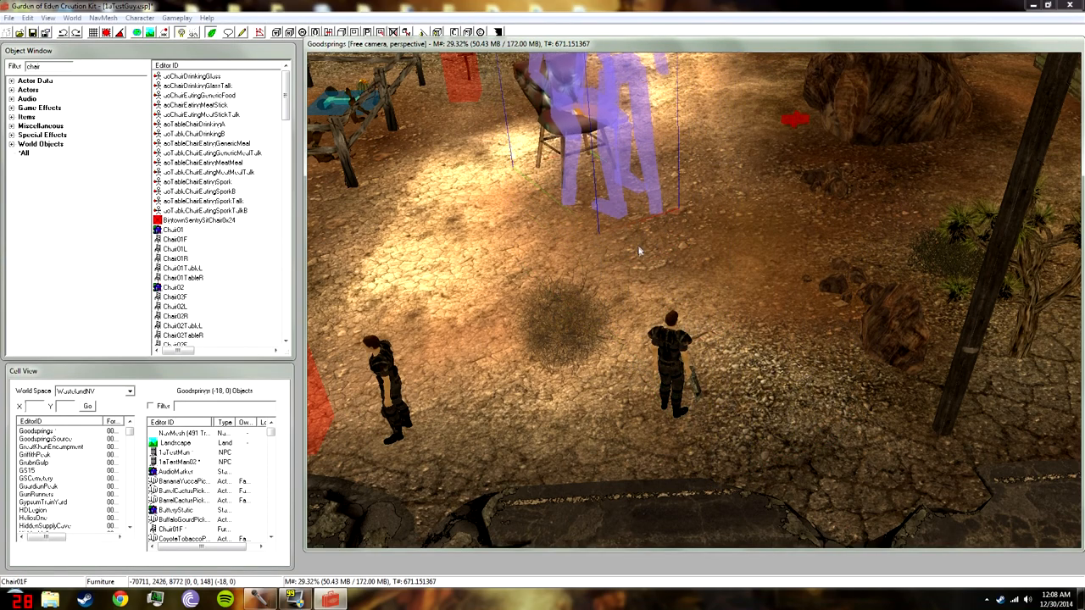
Move the chair beside the small rock near the utility pole, drop it to the ground and turn it to about 177 degrees
scroll(641, 252, down, 2)
key(f)
drag(667, 460, 795, 161)
key(f)
right_drag(770, 298, 761, 307)
drag(762, 308, 791, 313)
right_drag(790, 314, 792, 317)
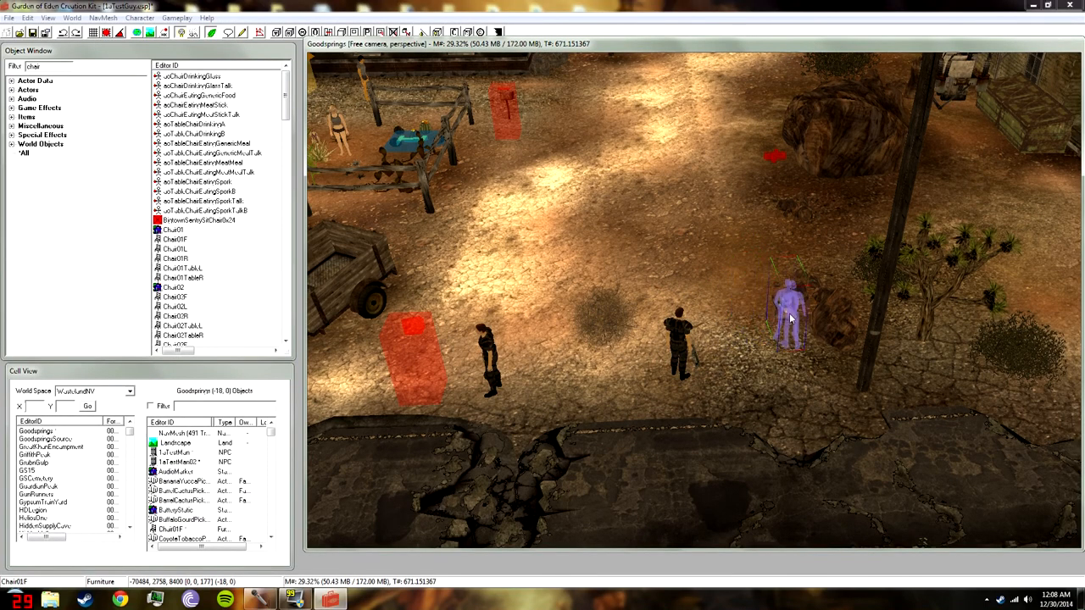
Open the chair's reference properties, examine the Persistent Reference option and accept the dialog
shift+middle_drag(716, 301, 717, 338)
scroll(955, 276, up, 5)
double_click(727, 332)
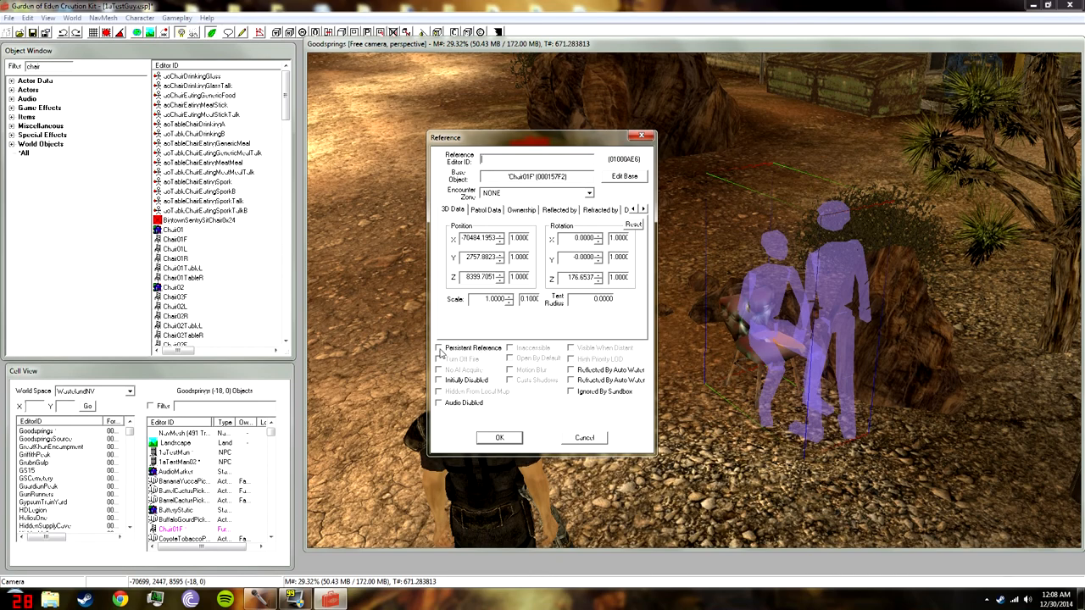
click(518, 441)
Remove the Patrol package from 1aTestMan02's AI package list and start a new package
mouse_move(522, 444)
right_down()
mouse_move(505, 450)
mouse_move(543, 445)
right_up()
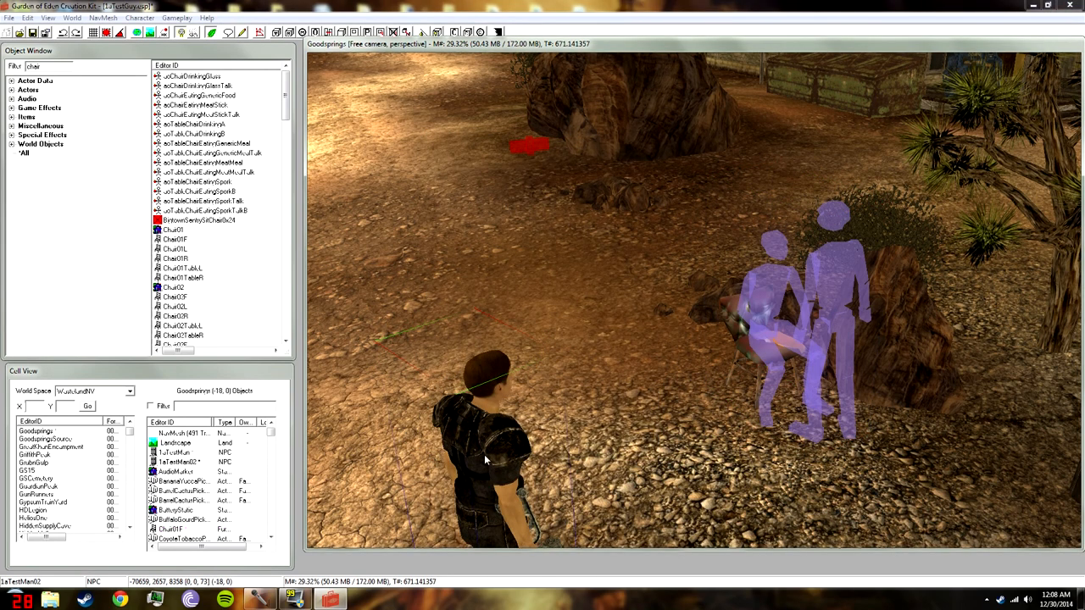
double_click(486, 459)
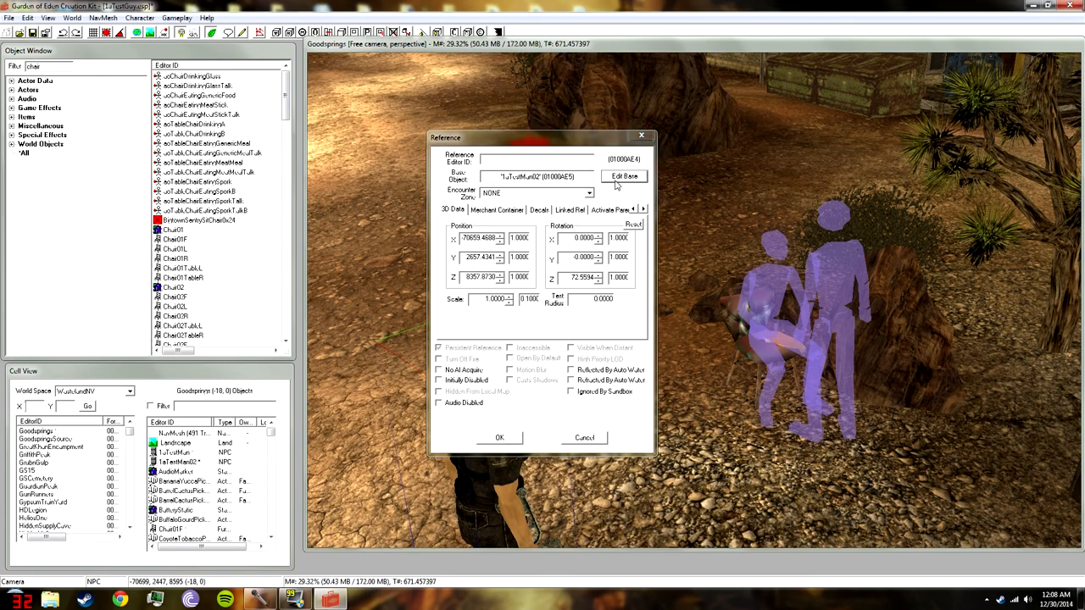
click(616, 180)
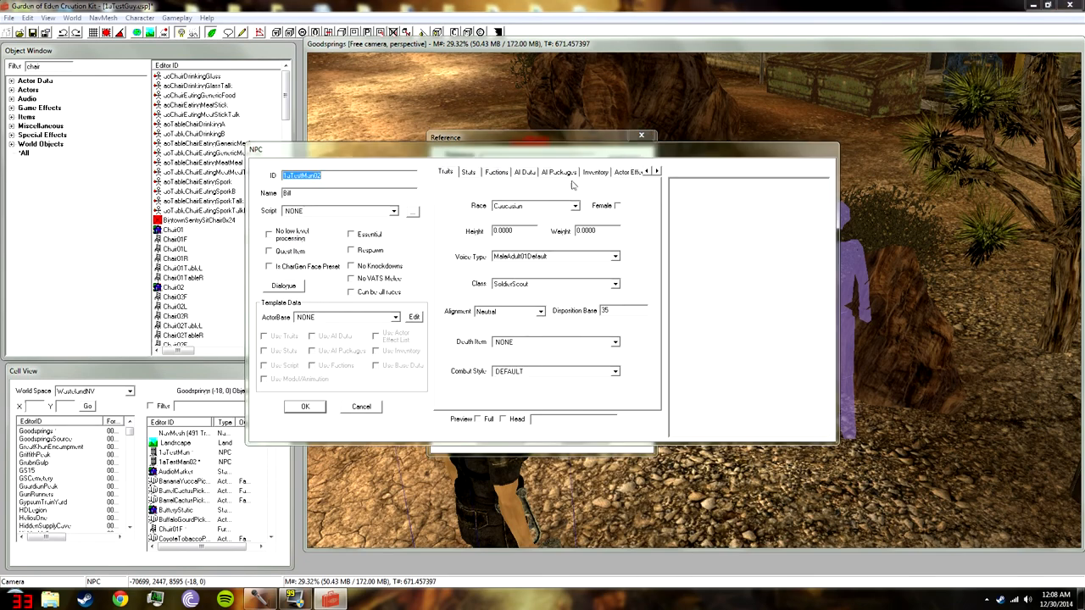
click(565, 173)
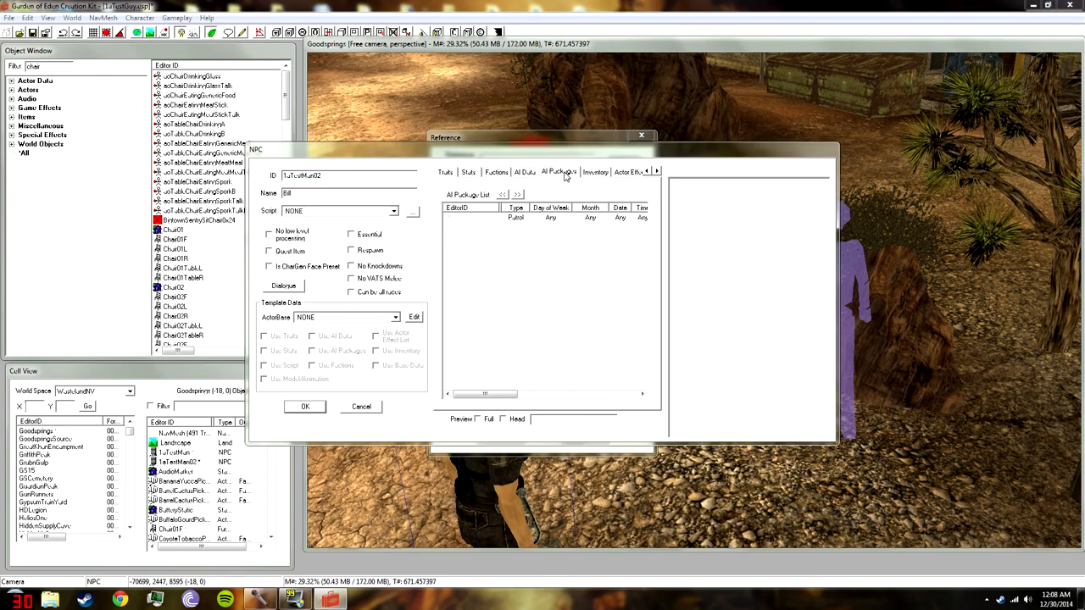
click(520, 217)
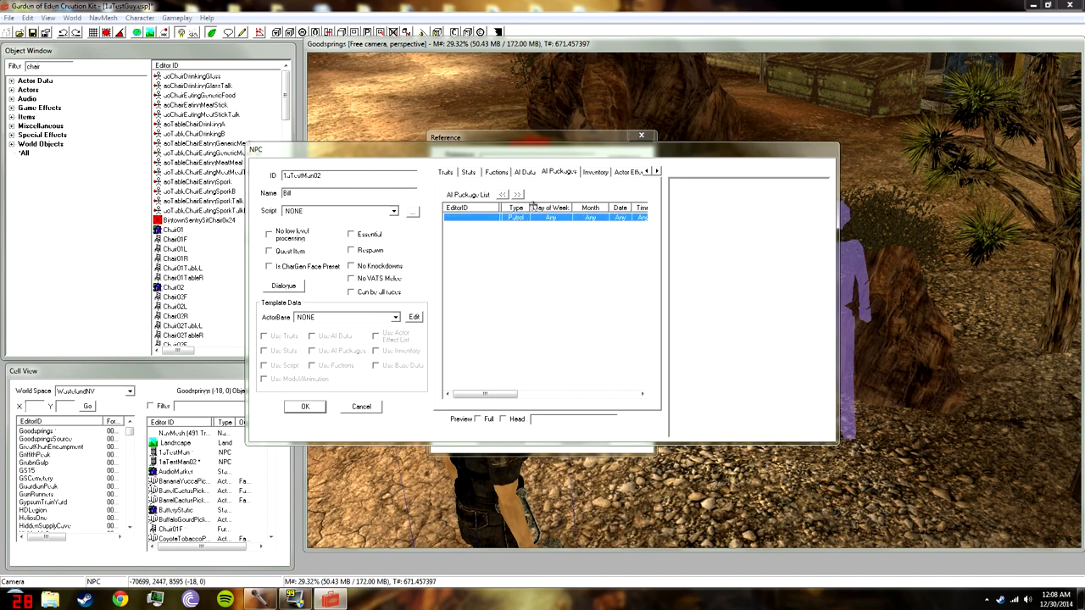
right_click(511, 240)
click(522, 252)
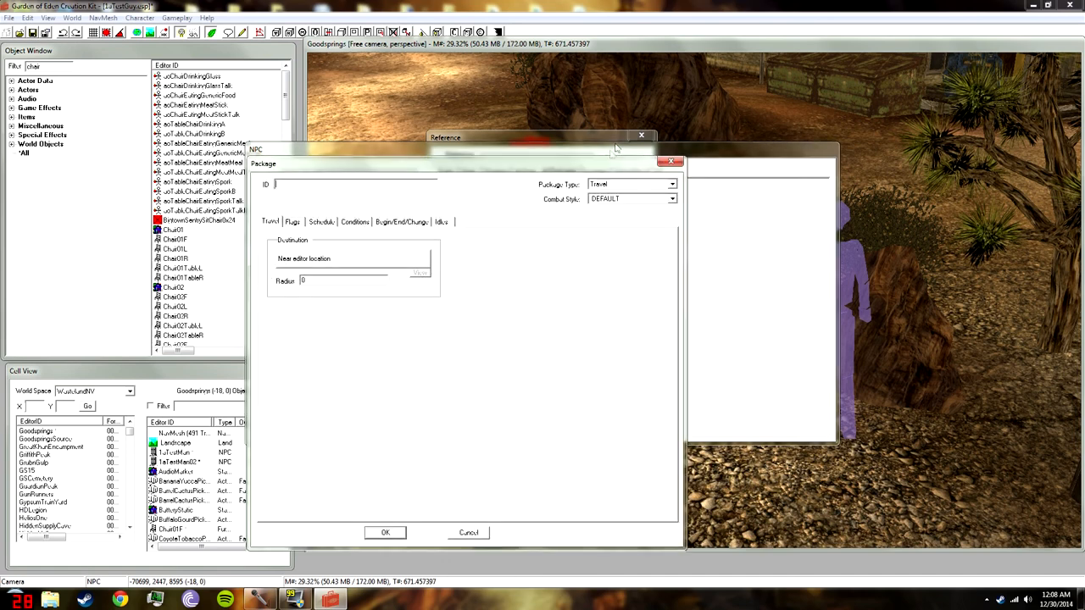
Set up the new package as Travel with its destination location confirmed and Must Complete enabled, and save it to 1aTestMan02
click(617, 185)
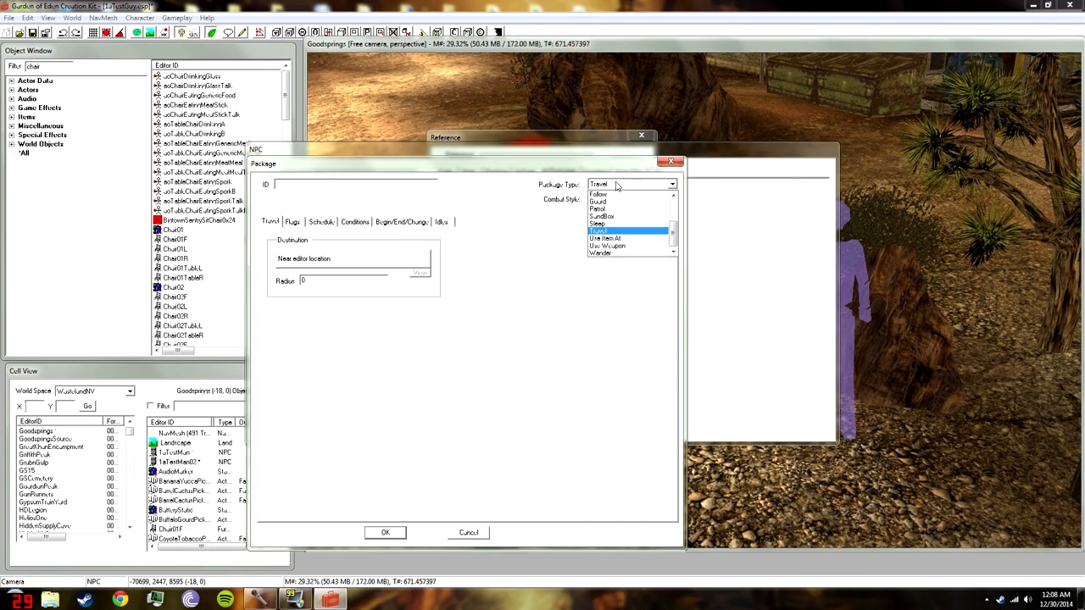
click(617, 185)
click(379, 256)
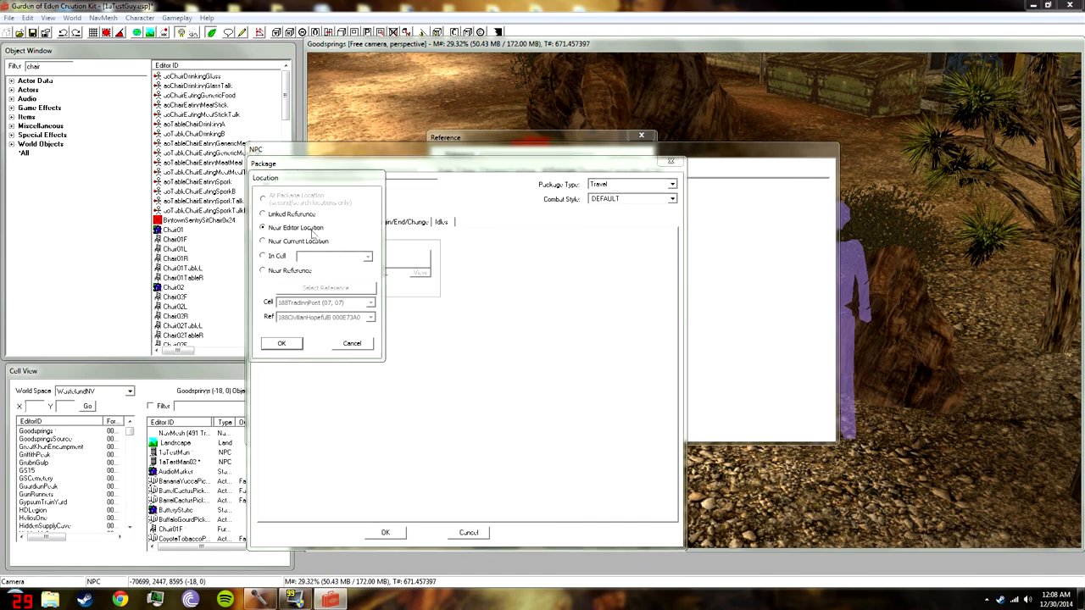
click(281, 343)
click(292, 222)
click(299, 246)
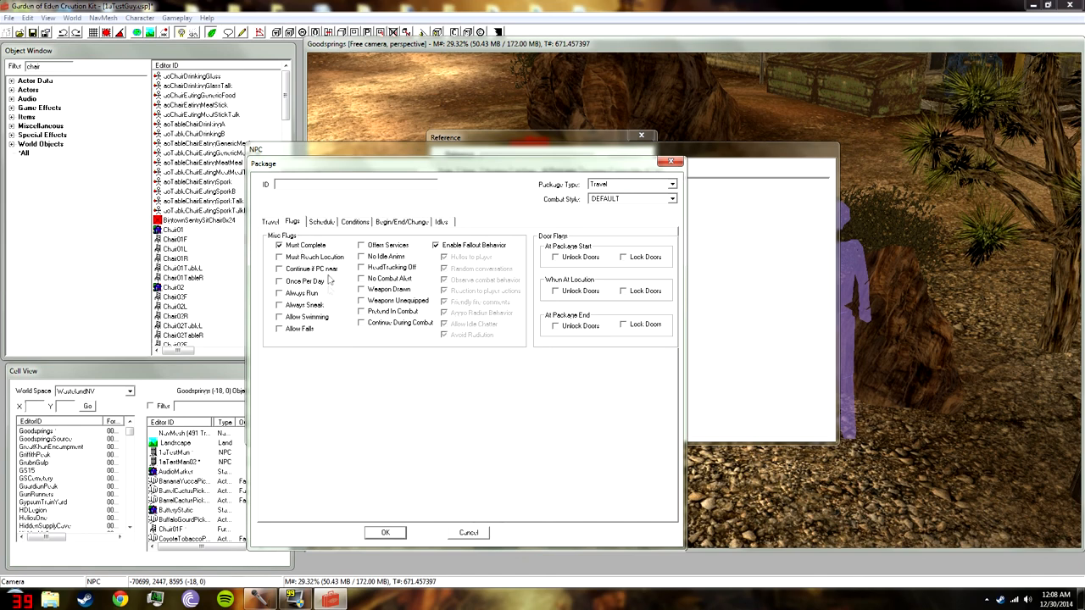
click(402, 535)
click(306, 408)
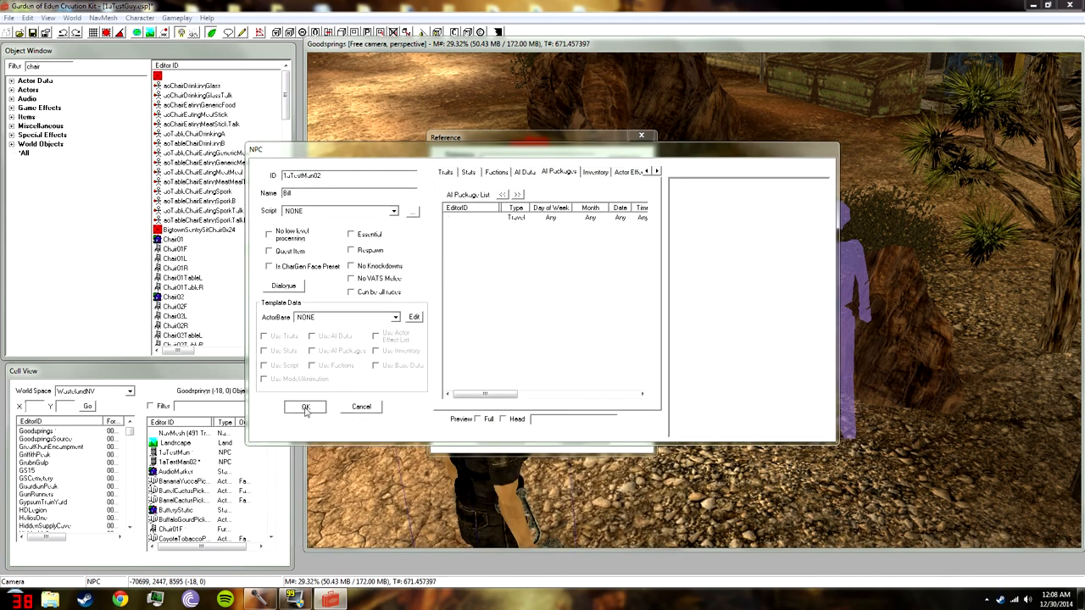
Link 1aTestMan02's reference to the chair and move the NPC closer to it
click(571, 211)
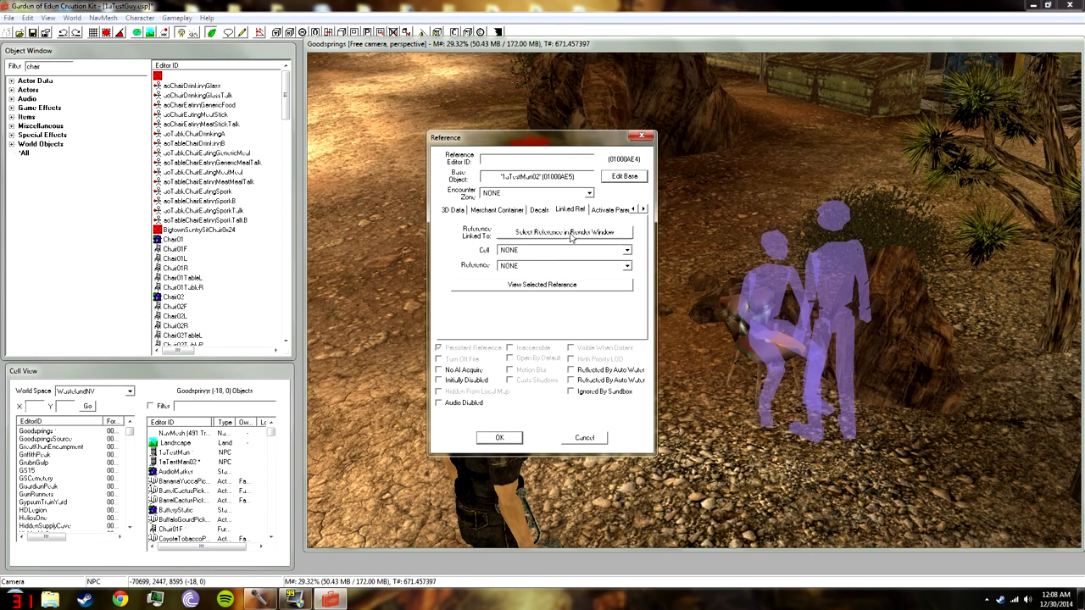
click(499, 437)
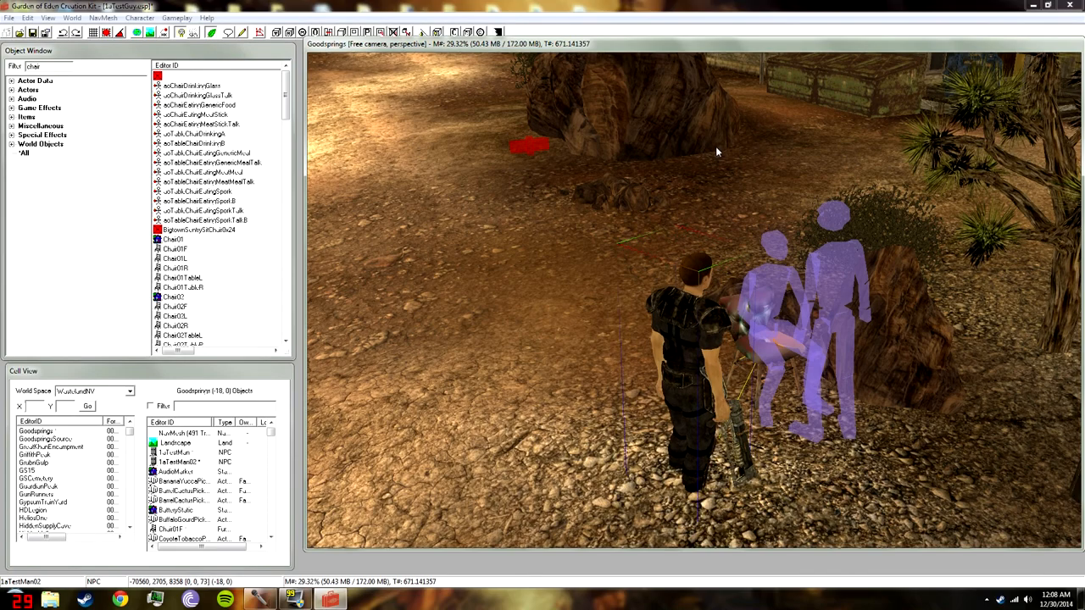
drag(720, 276, 752, 265)
scroll(753, 265, down, 8)
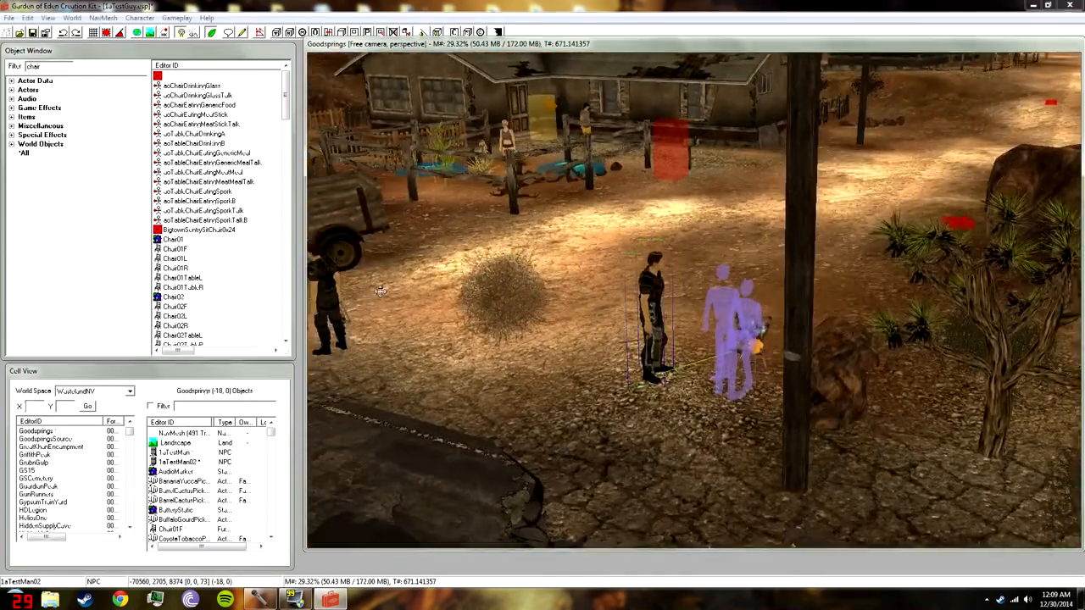
middle_drag(380, 292, 679, 326)
Place 1aTestMan02 on the ground in front of the chair, turned to about 358 degrees
drag(690, 322, 805, 363)
mouse_move(806, 363)
right_down()
mouse_move(785, 364)
mouse_move(797, 364)
right_up()
key(f)
middle_drag(797, 364, 598, 270)
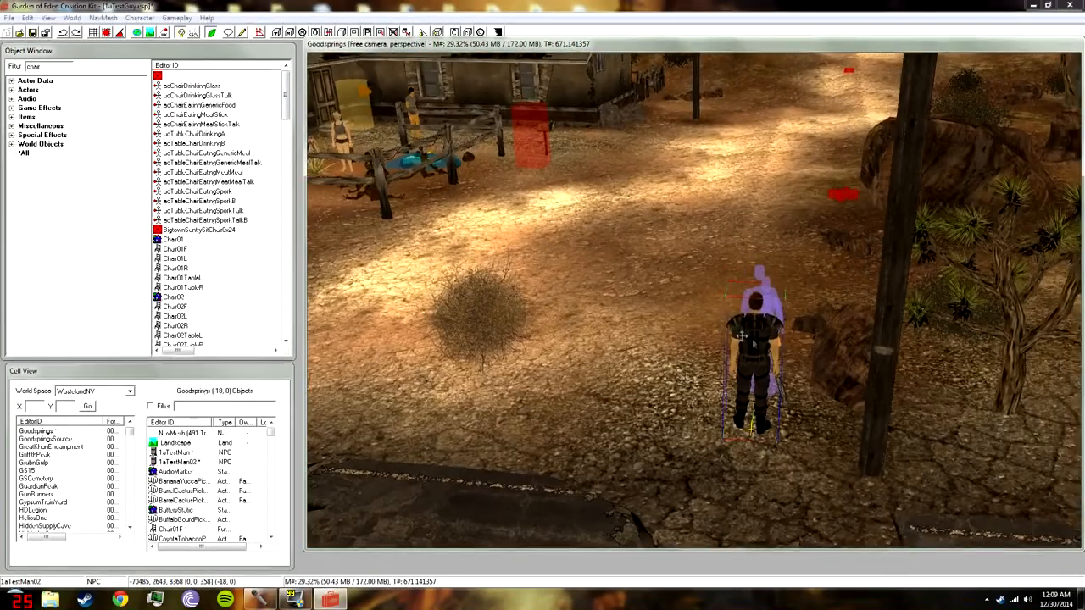
drag(754, 346, 761, 349)
mouse_move(721, 323)
middle_down()
mouse_move(638, 306)
mouse_move(492, 162)
mouse_move(424, 155)
mouse_move(328, 237)
mouse_move(343, 231)
mouse_move(653, 442)
mouse_move(710, 287)
mouse_move(889, 236)
mouse_move(532, 310)
mouse_move(705, 320)
middle_up()
Delete the tumbleweed lying between the two test NPCs
click(532, 310)
click(596, 313)
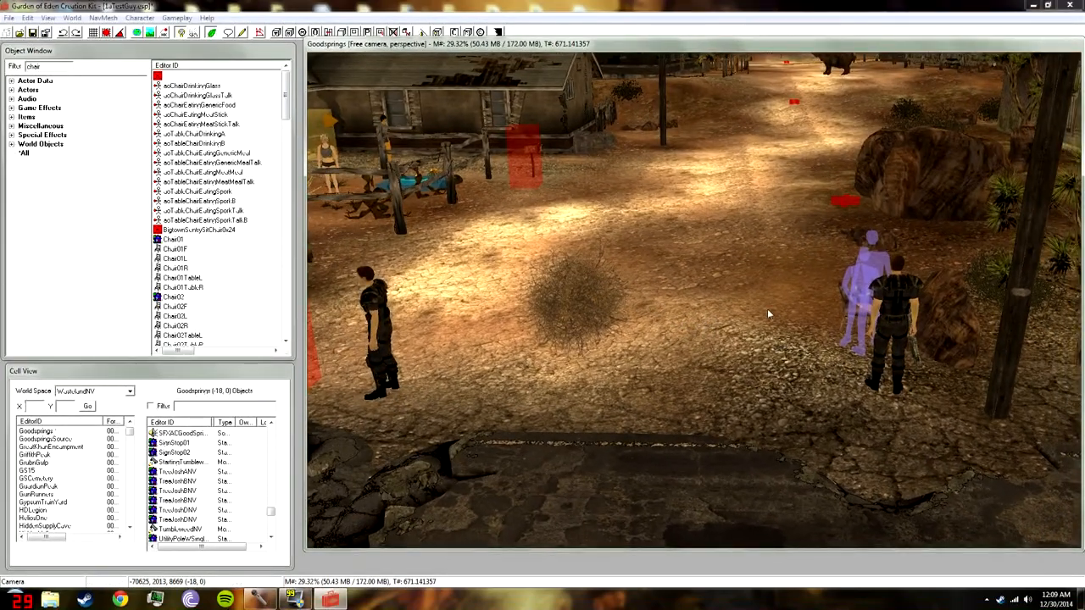
click(888, 329)
middle_drag(809, 329, 826, 378)
click(562, 344)
shift+middle_drag(562, 344, 344, 485)
key(Delete)
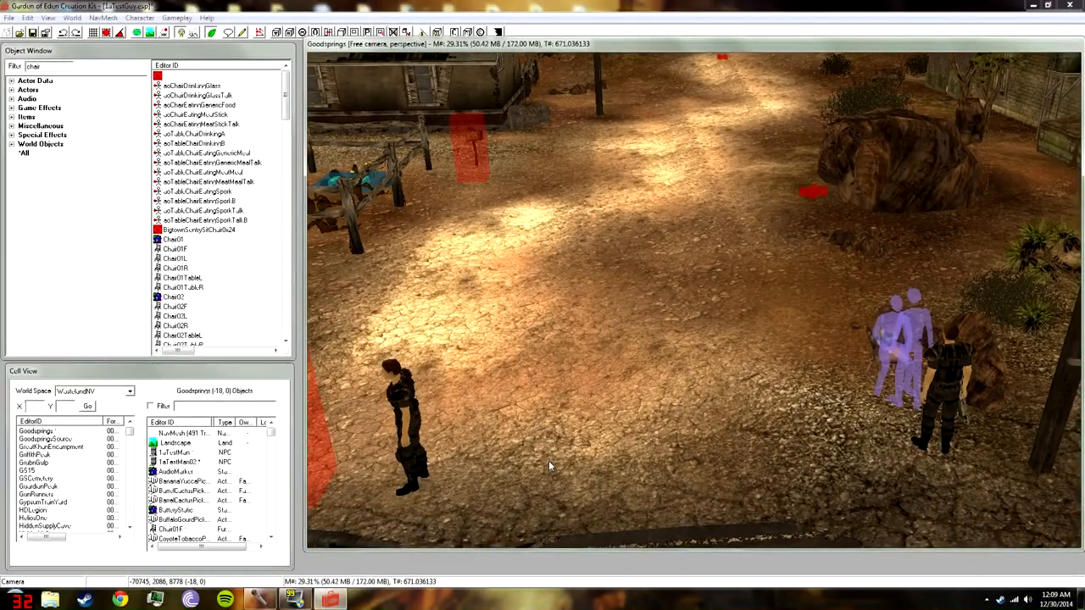
Search the object list for "supermutant"
middle_drag(536, 463, 580, 435)
shift+middle_drag(634, 407, 595, 404)
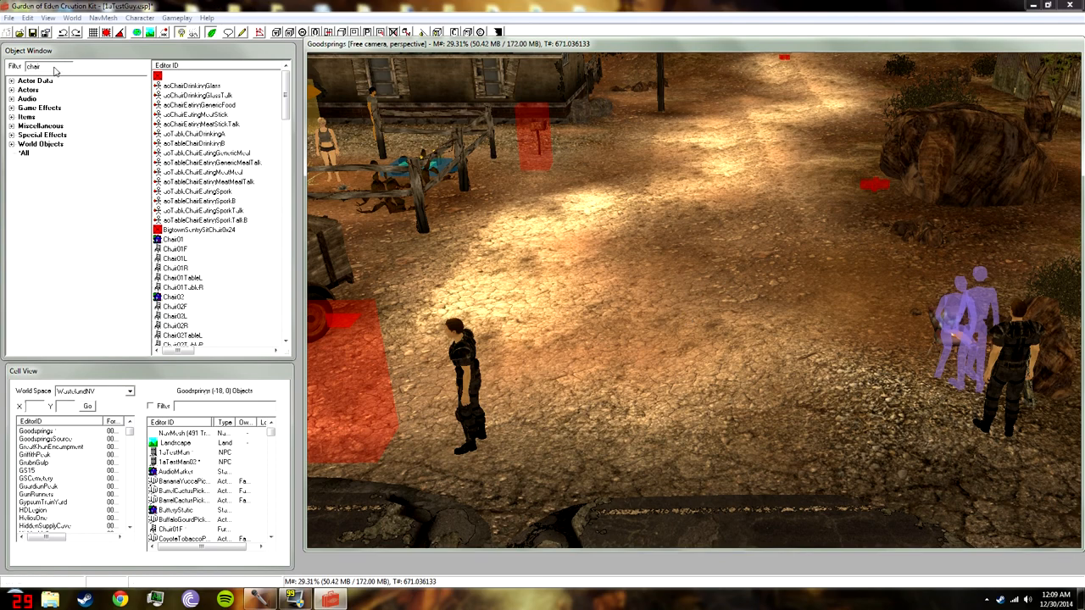
drag(60, 68, 4, 66)
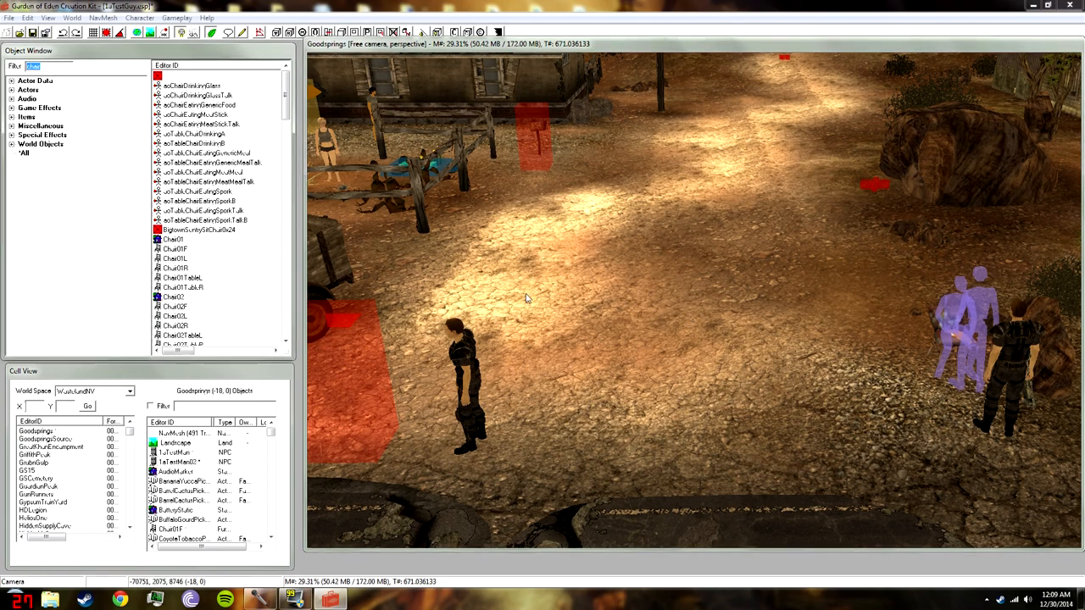
text(supermutant)
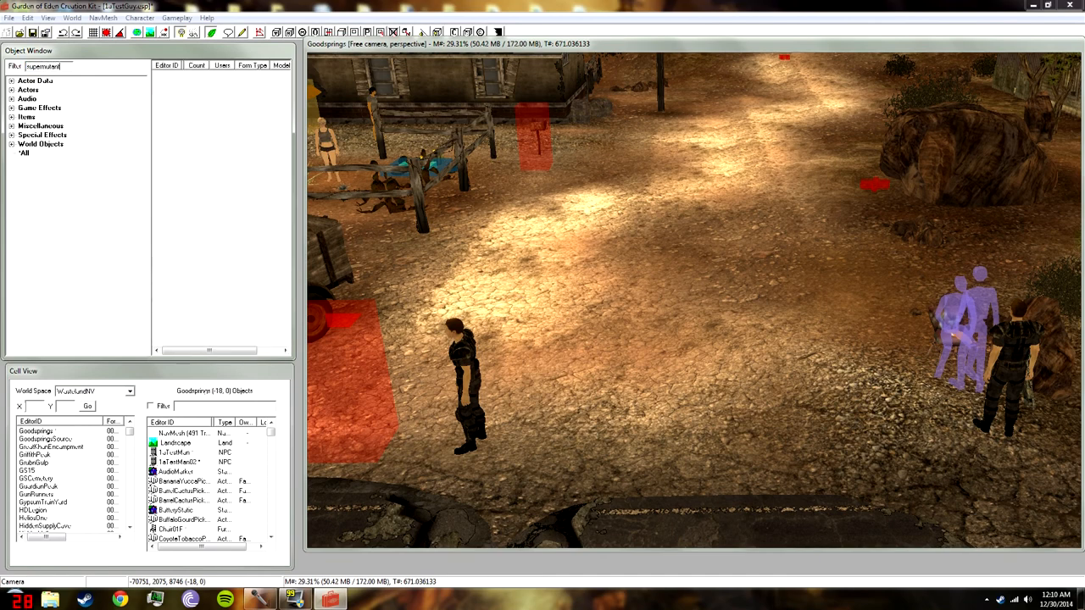
Place the CrSuperMutant1GunA creature on the ground between the two test NPCs
click(241, 279)
scroll(229, 276, down, 4)
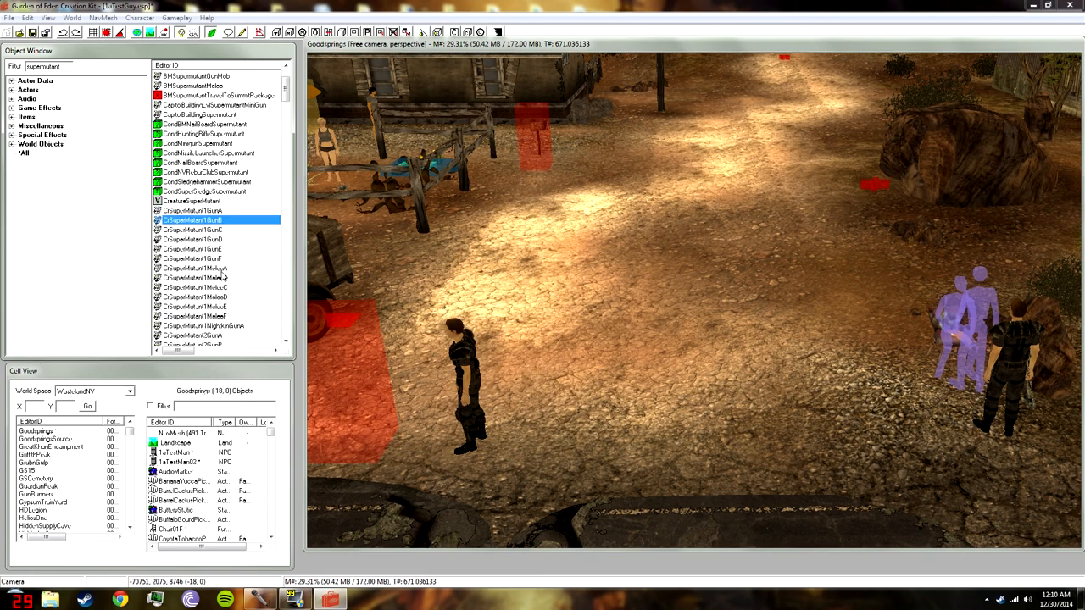
drag(204, 154, 731, 291)
drag(697, 523, 716, 350)
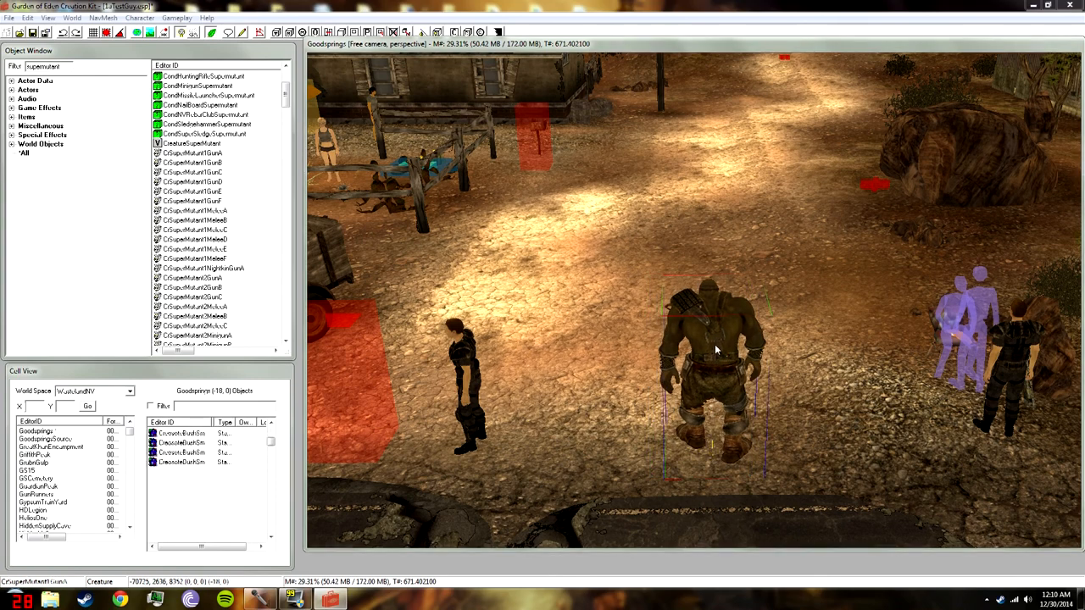
Edit the super mutant's base creature, replacing SuperMutantFaction with PlayerFaction in its faction list
double_click(716, 350)
click(624, 176)
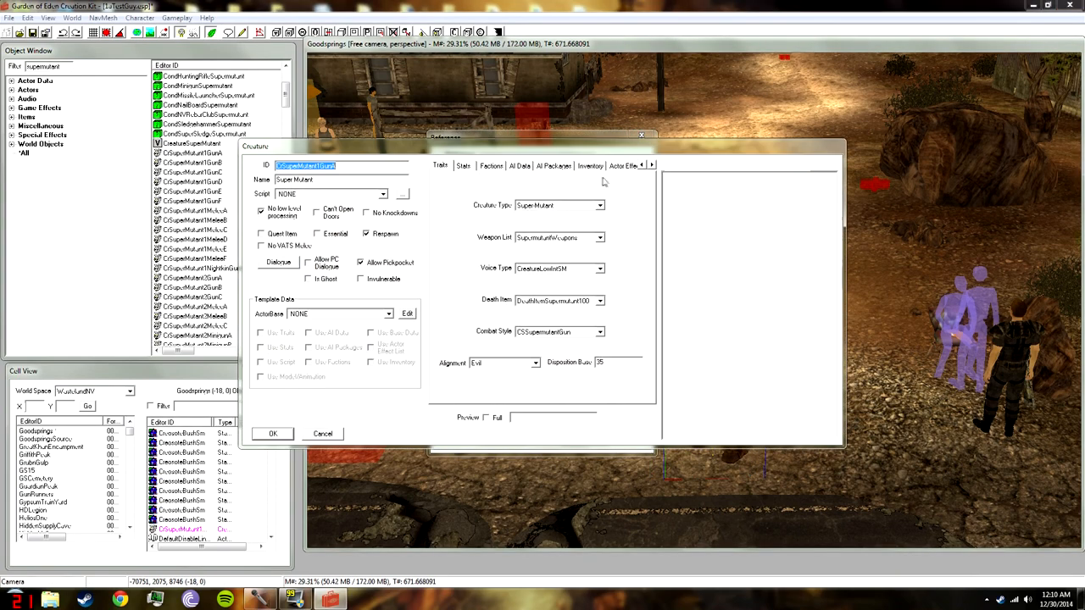
click(492, 166)
click(515, 206)
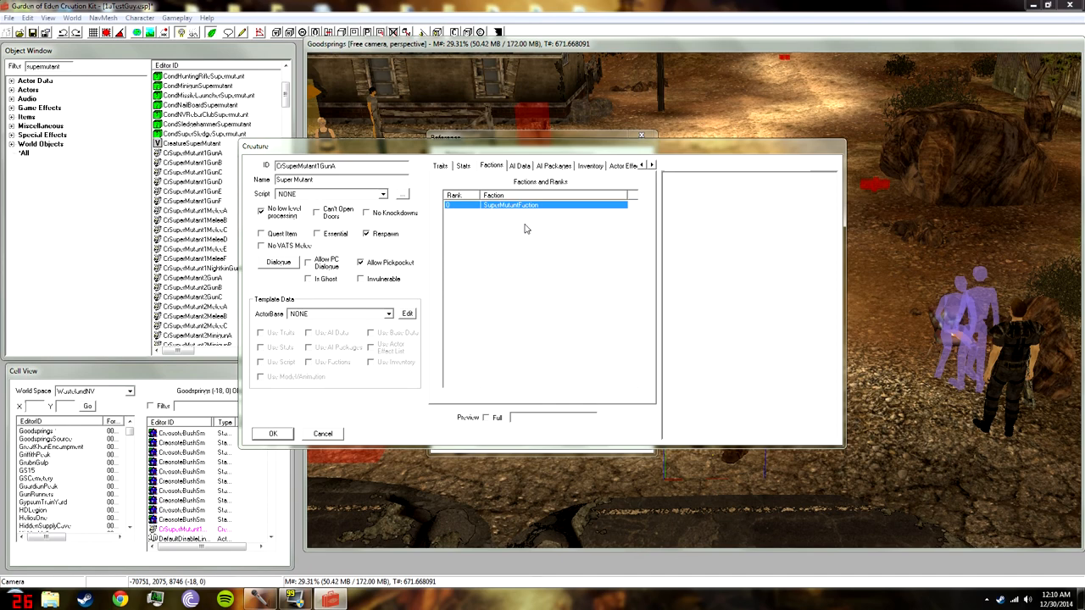
right_click(525, 229)
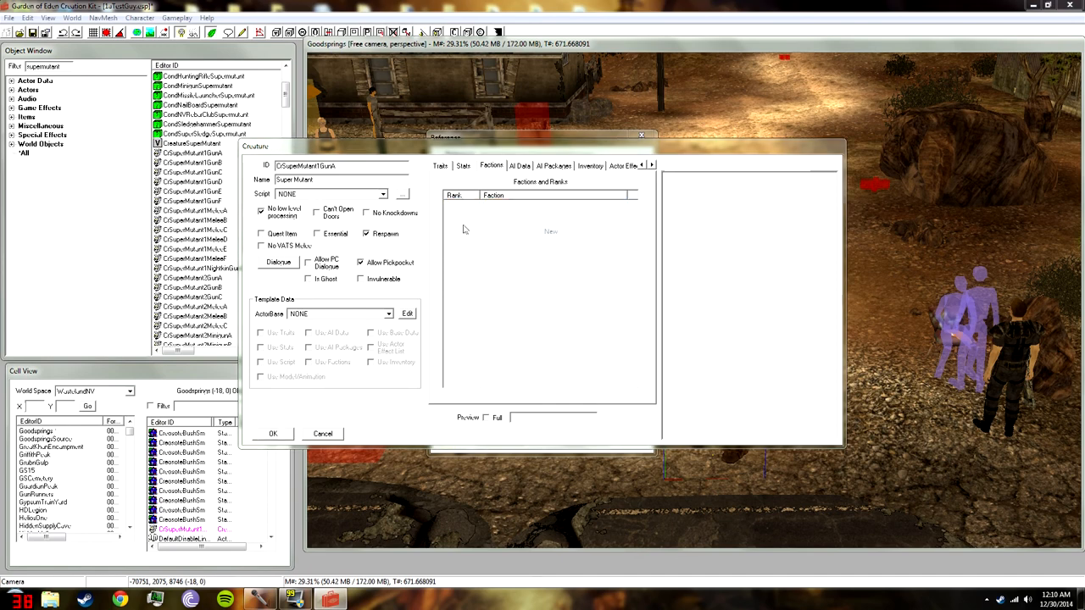
click(534, 230)
drag(401, 196, 412, 289)
double_click(268, 235)
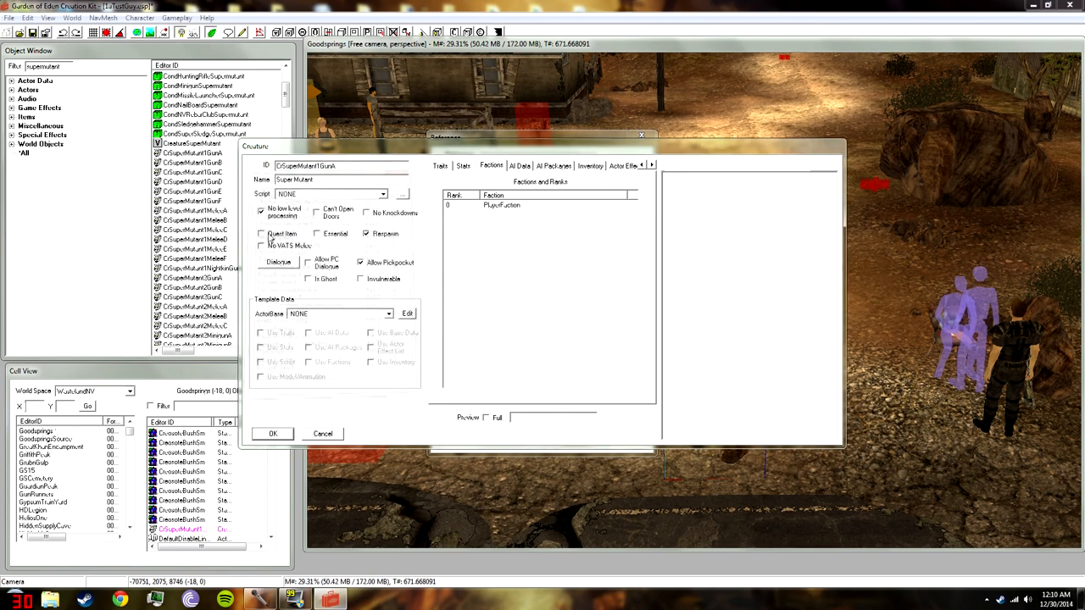
Remove both default AI packages from the creature and set its ID to 1aTestSuperMutant01
click(531, 165)
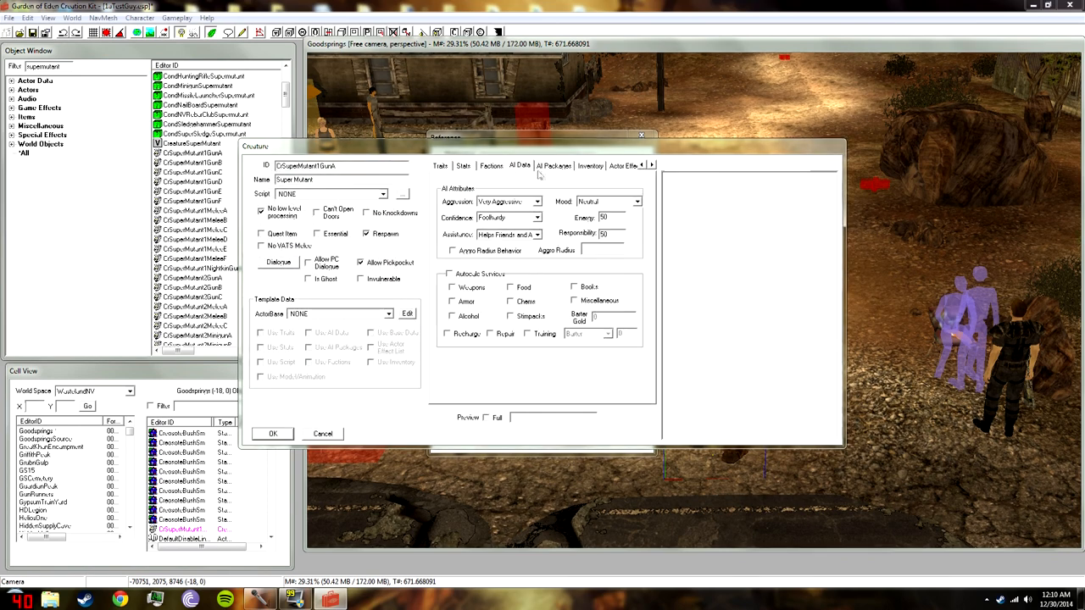
click(552, 169)
shift+click(505, 220)
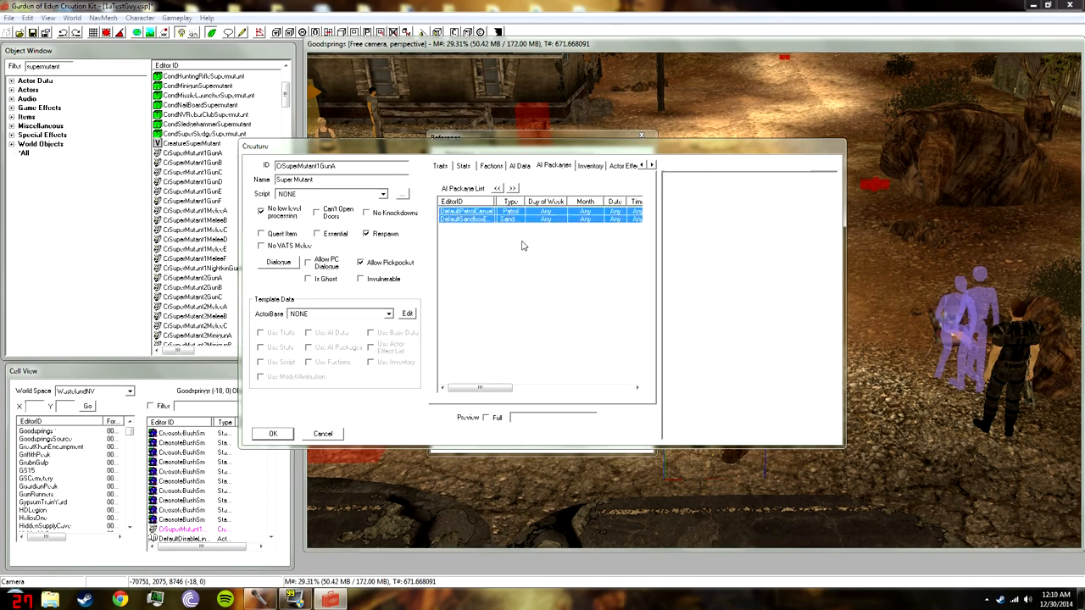
key(Delete)
drag(369, 167, 274, 167)
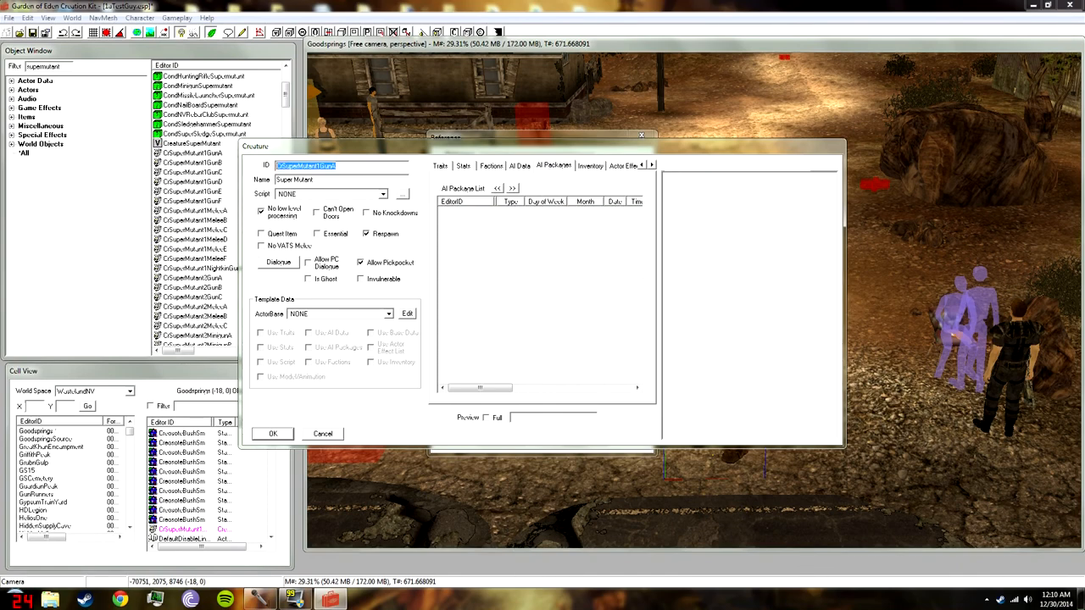
text(1aTest)
Remove Supermutant1WeaponGun from the creature's inventory, accept the creature as a new form and save the plugin
click(592, 167)
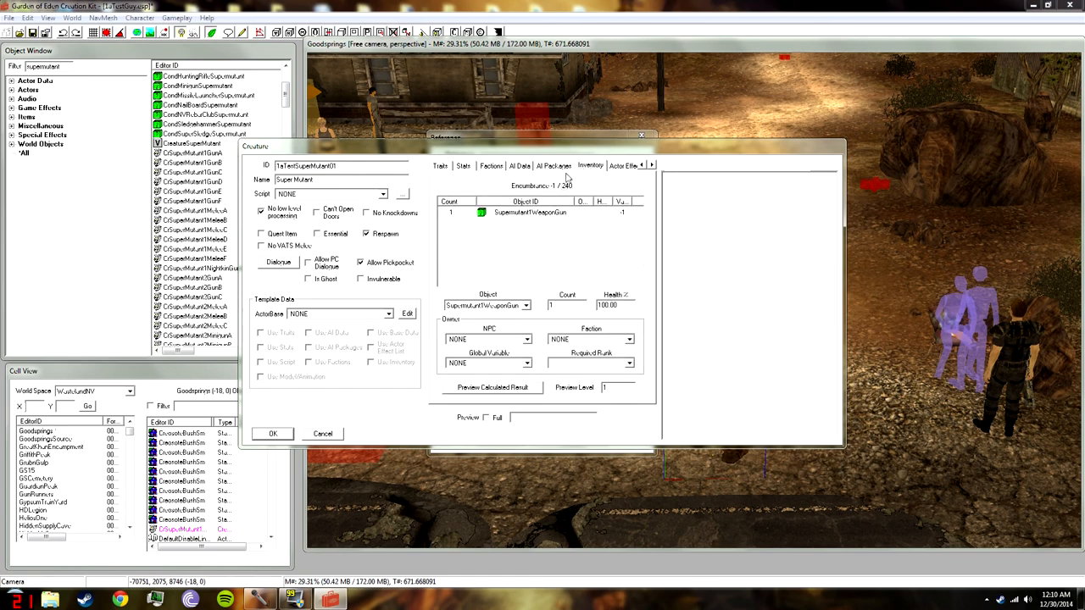
click(543, 213)
key(Delete)
click(273, 433)
click(589, 350)
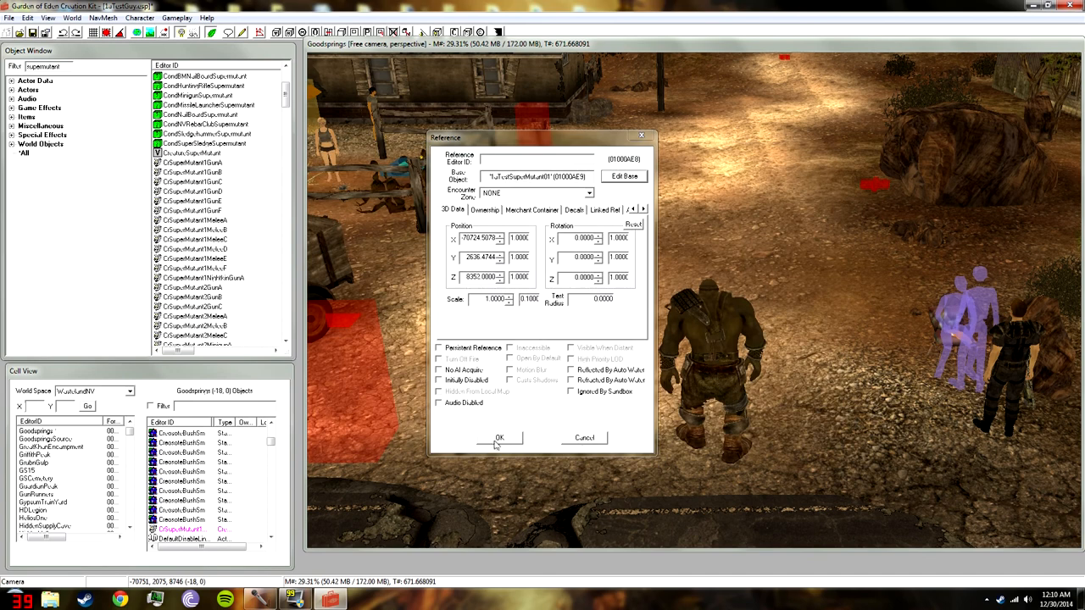
click(498, 441)
click(37, 32)
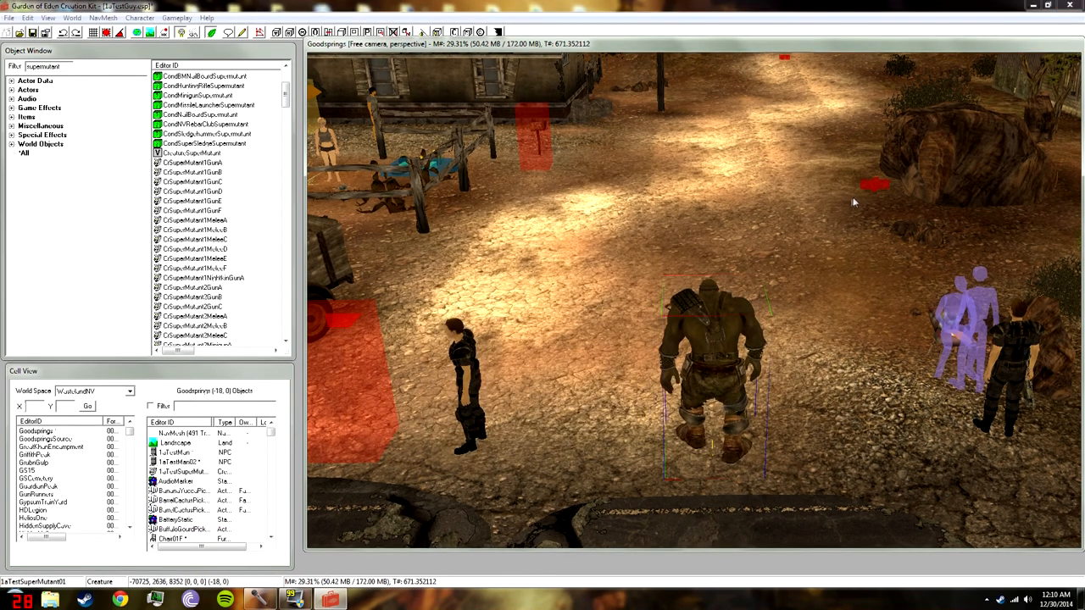
Duplicate one of the existing XMarkers in the open street beyond the super mutant
click(828, 284)
shift+middle_drag(827, 284, 870, 303)
click(667, 371)
shift+middle_drag(666, 371, 486, 284)
click(486, 285)
shift+middle_drag(489, 49, 1022, 305)
click(645, 190)
click(711, 231)
click(881, 315)
shift+middle_drag(882, 314, 972, 281)
shift+drag(974, 282, 957, 246)
scroll(957, 246, up, 5)
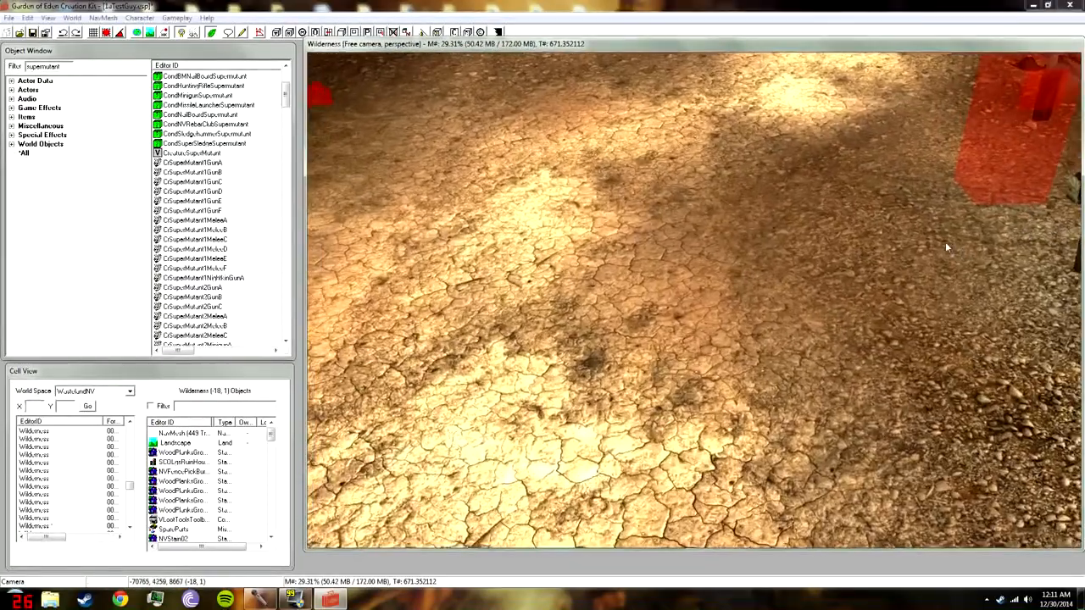
key(ctrl+v)
Move the duplicated XMarker to the middle of the dirt street, well away from the test actors, and drop it to the ground
scroll(927, 246, down, 5)
mouse_move(927, 246)
shift+middle_down()
mouse_move(907, 125)
mouse_move(781, 243)
shift+middle_up()
mouse_move(780, 242)
mouse_down()
mouse_move(752, 561)
mouse_move(854, 232)
mouse_move(850, 272)
mouse_up()
scroll(836, 237, down, 5)
mouse_move(850, 271)
shift+middle_down()
mouse_move(836, 237)
mouse_move(837, 251)
mouse_move(856, 255)
shift+middle_up()
drag(759, 414, 759, 429)
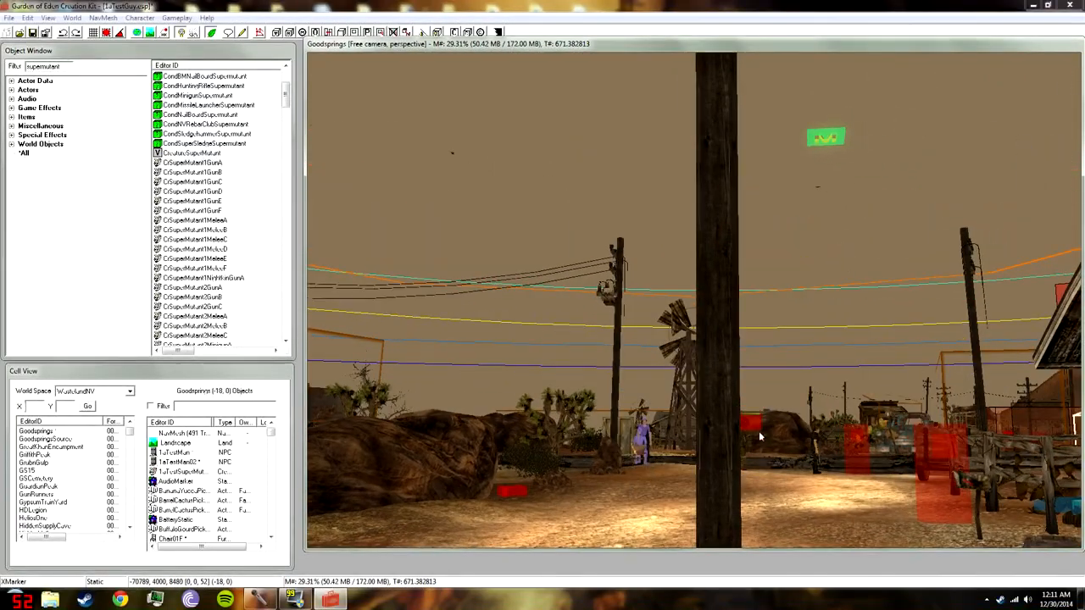
mouse_move(760, 446)
shift+middle_down()
mouse_move(715, 458)
mouse_move(711, 476)
shift+middle_up()
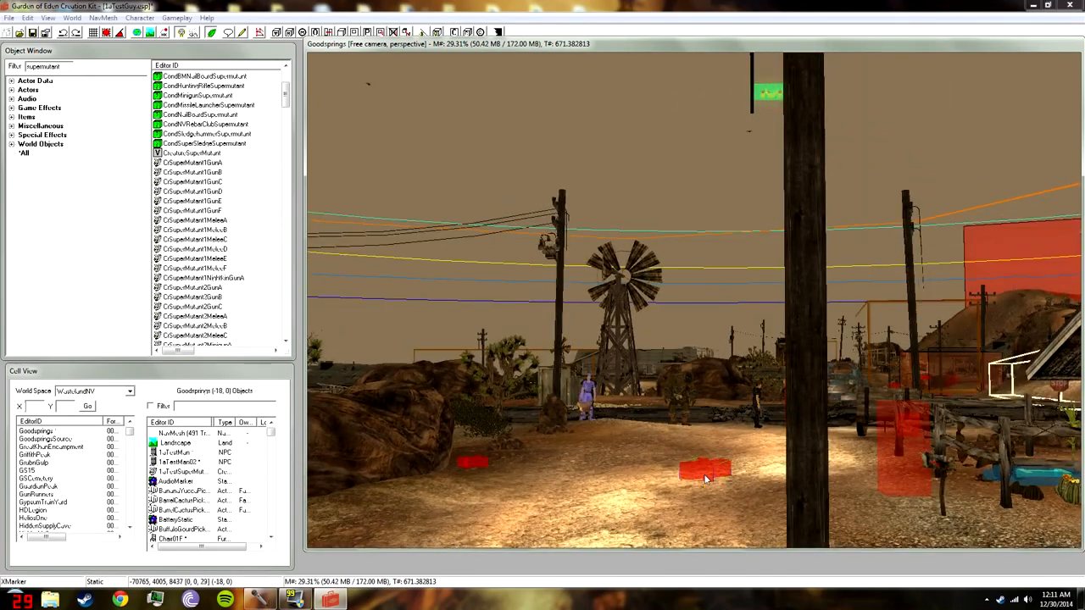
right_drag(711, 481, 709, 435)
mouse_move(709, 436)
shift+middle_down()
mouse_move(729, 394)
mouse_move(712, 454)
shift+middle_up()
drag(704, 397, 693, 392)
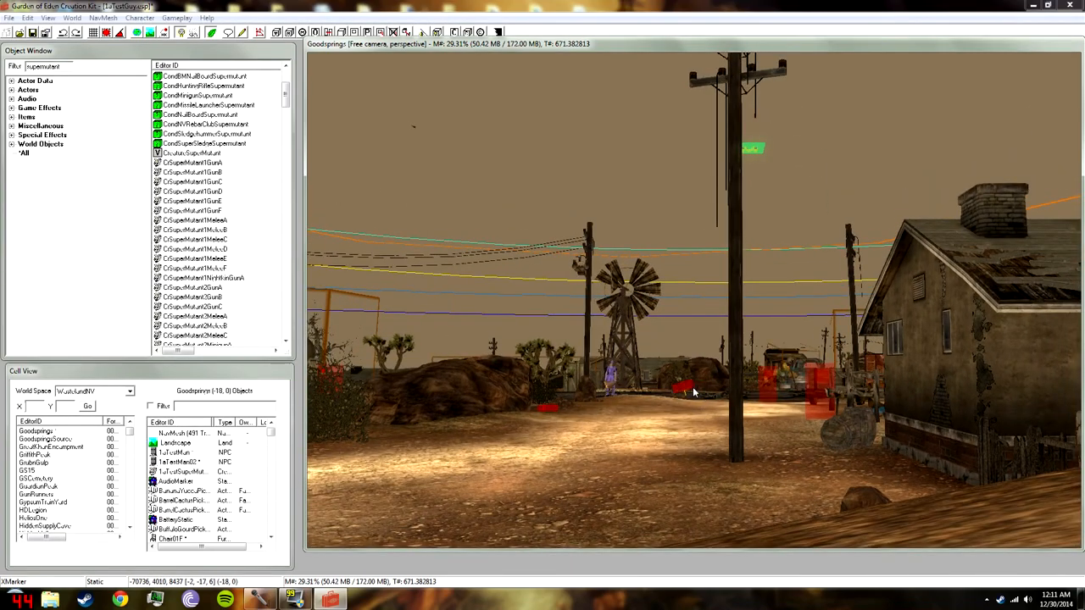
scroll(695, 393, up, 2)
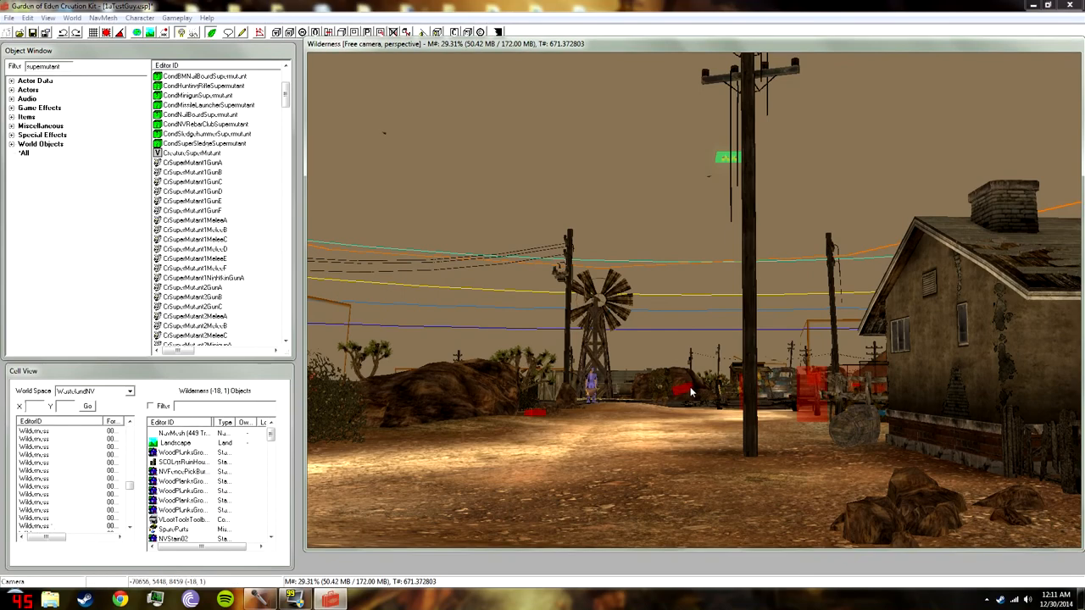
key(f)
Create a new AI package of type Use Weapon for 1aTestSuperMutant01
mouse_move(688, 396)
shift+middle_down()
mouse_move(674, 409)
mouse_move(578, 256)
shift+middle_up()
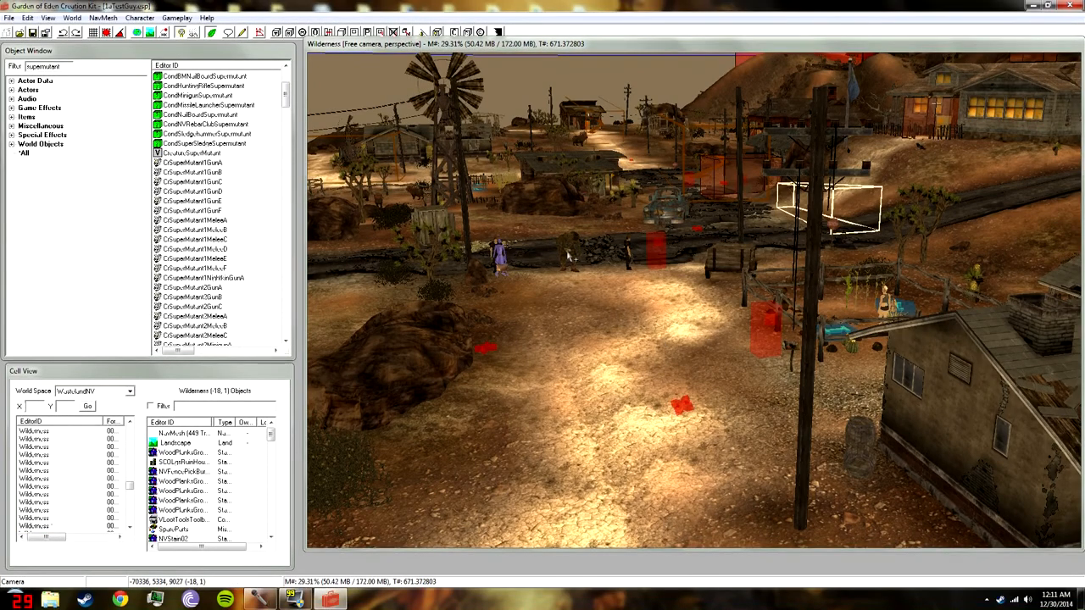
click(569, 255)
shift+middle_drag(569, 255, 809, 379)
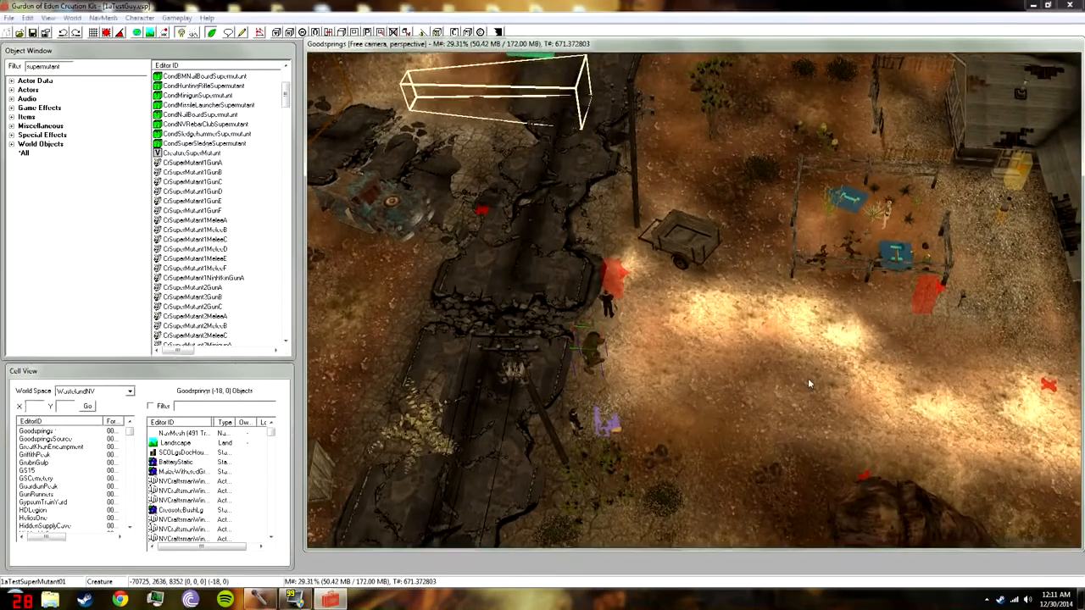
double_click(596, 347)
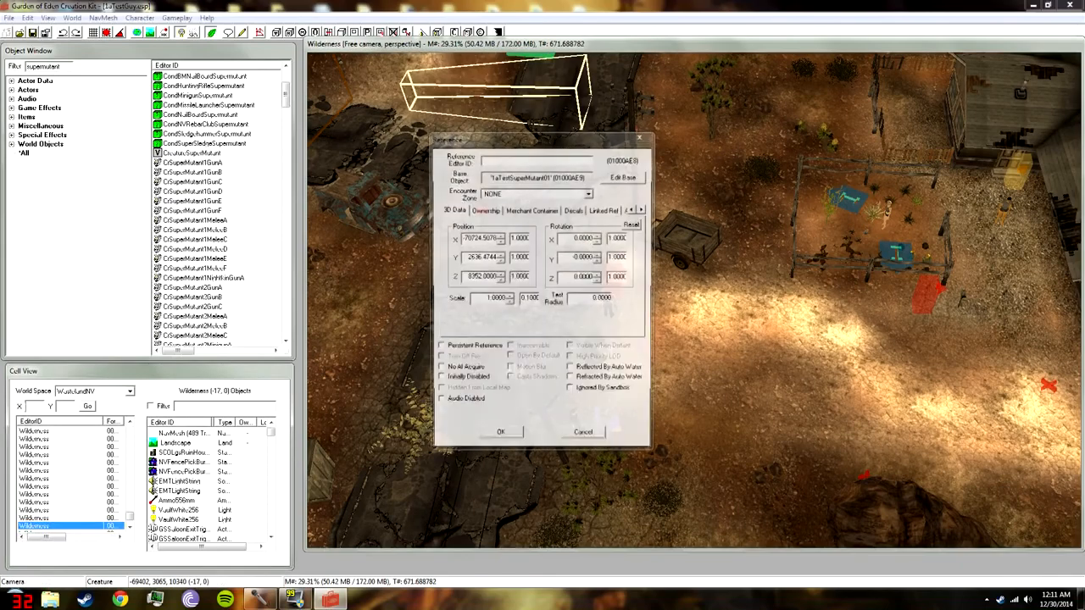
click(622, 176)
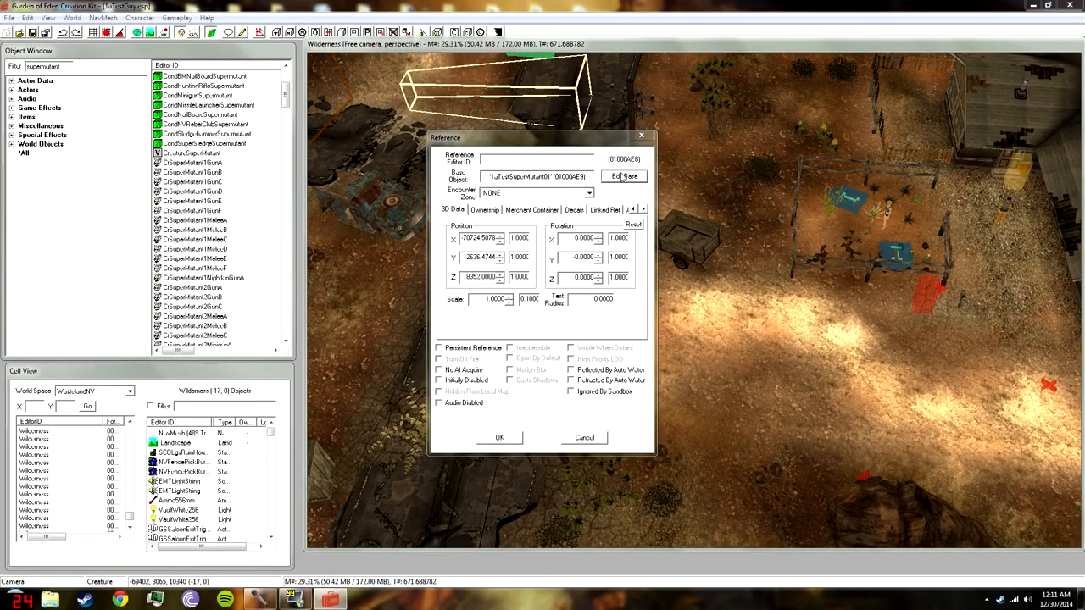
click(554, 166)
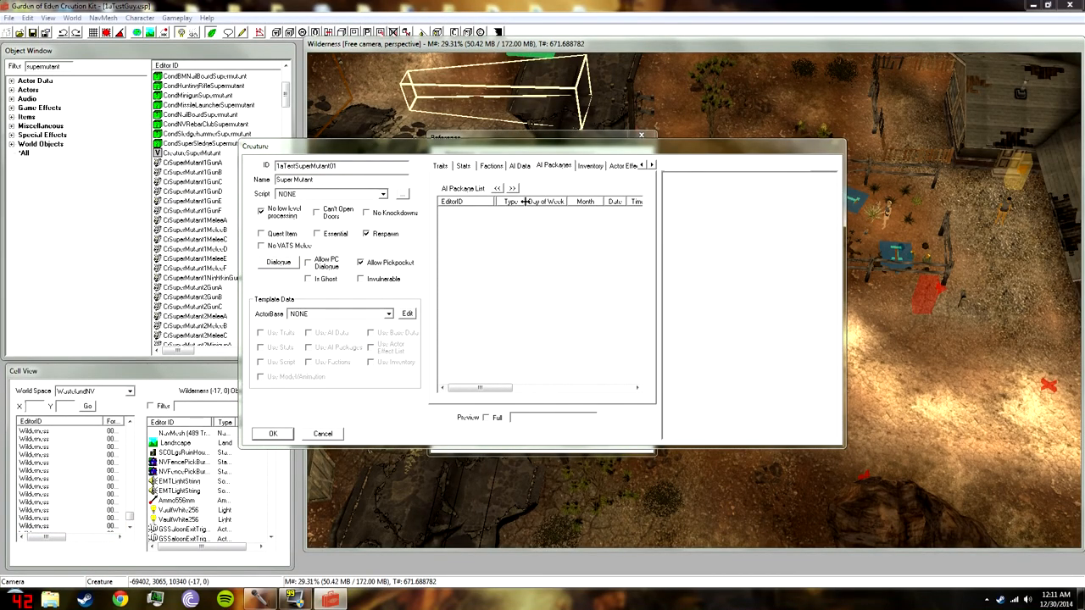
right_click(498, 243)
click(503, 244)
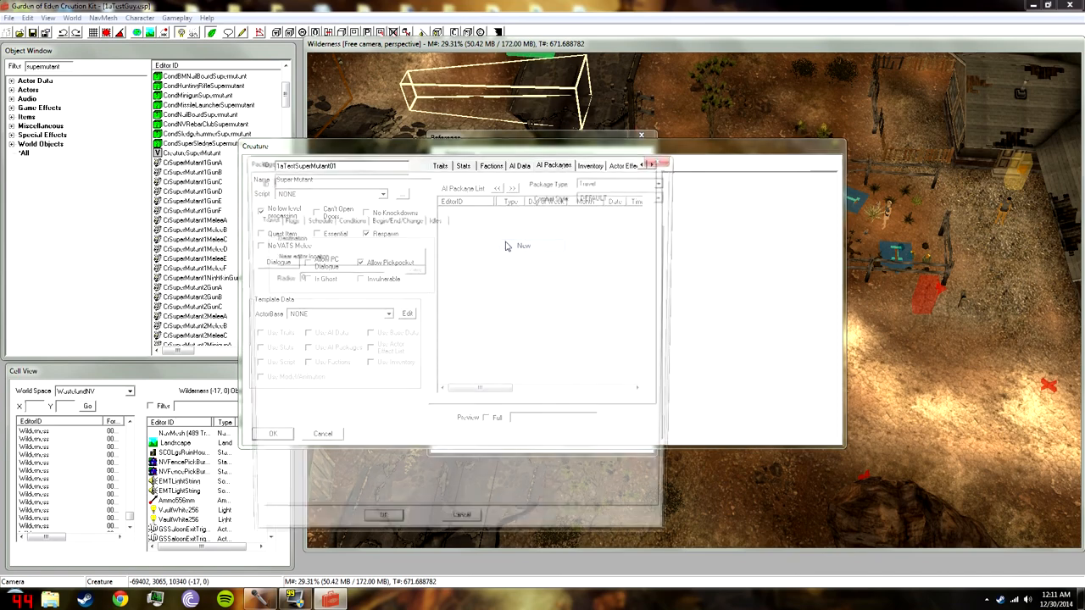
click(594, 183)
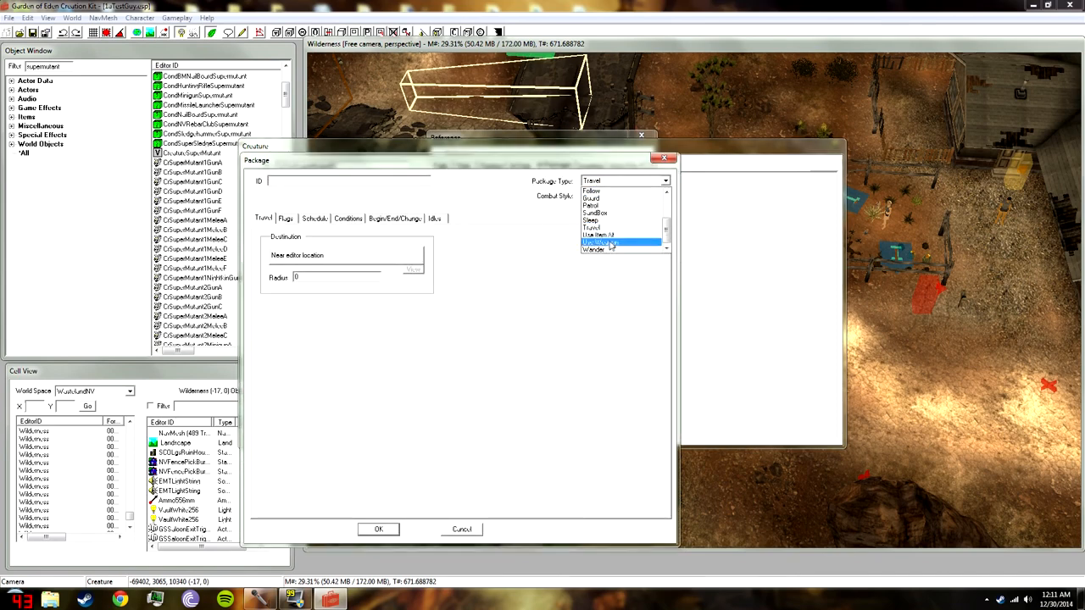
click(609, 243)
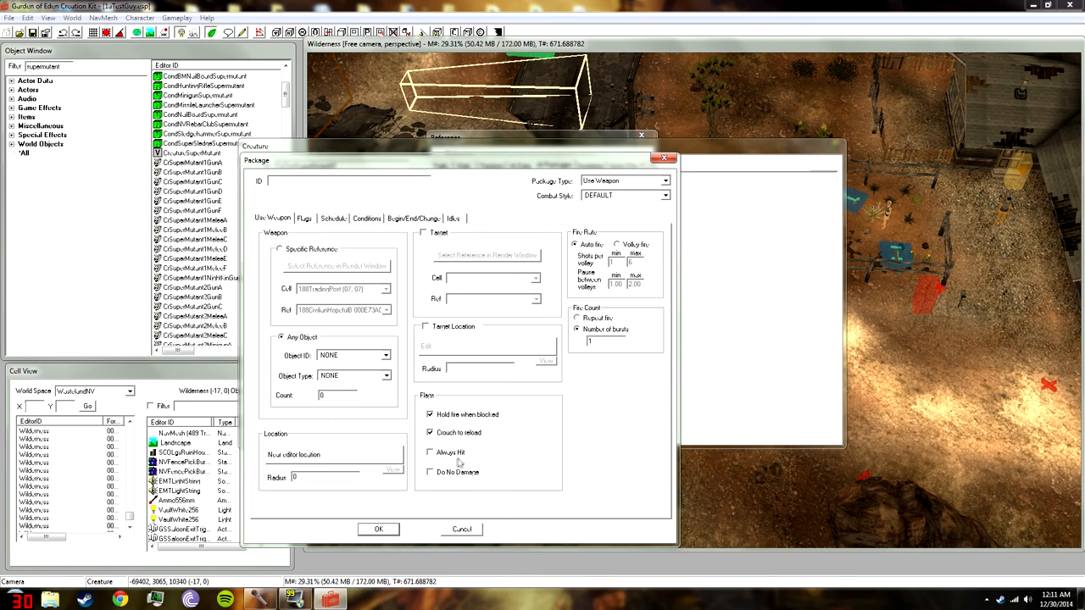
Set the package's target to the duplicated XMarker in the street and leave only the Do No Damage flag enabled
click(424, 233)
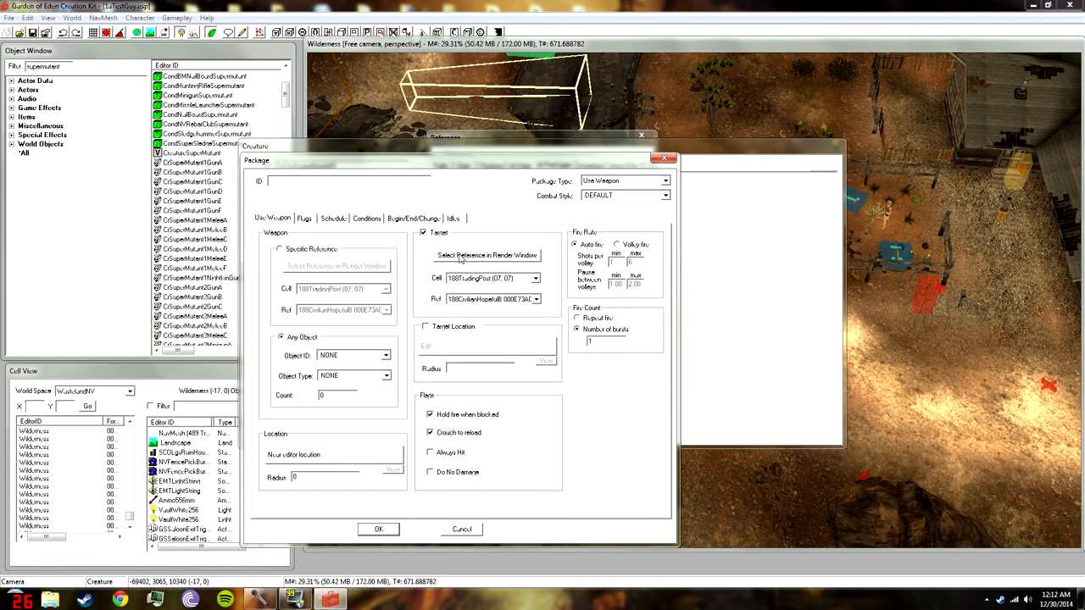
click(460, 256)
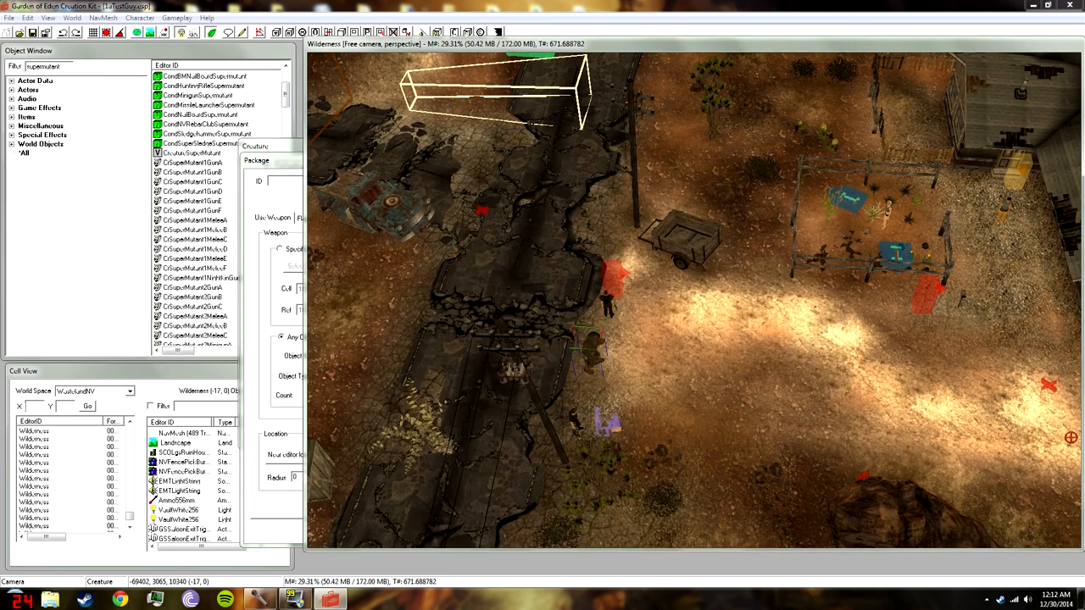
click(1048, 386)
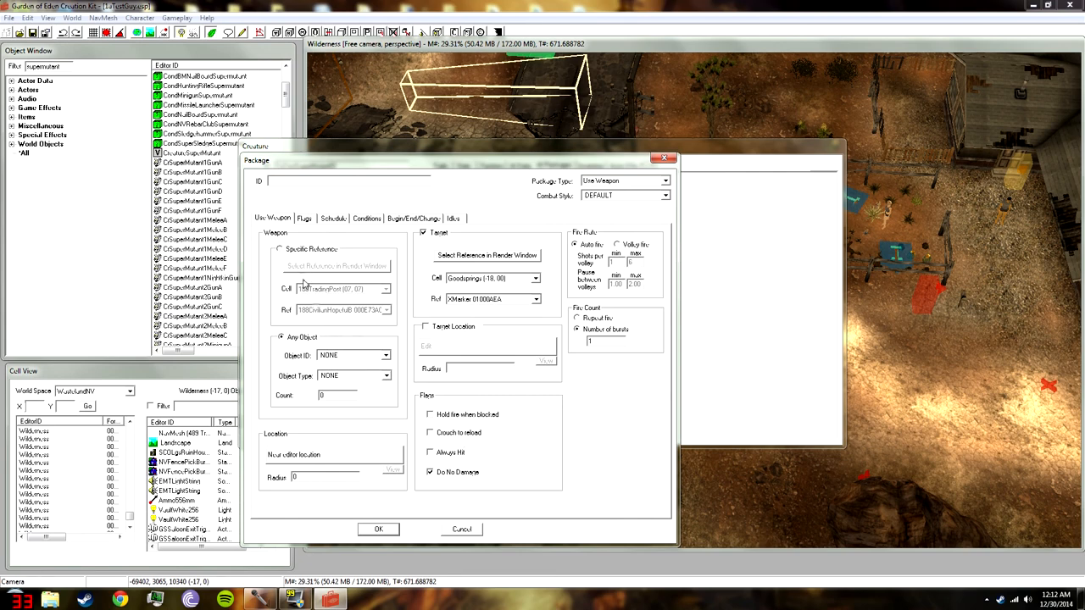
Set the package's object type to Weapons: Ranged with auto fire and repeat fire, and accept the package
click(350, 377)
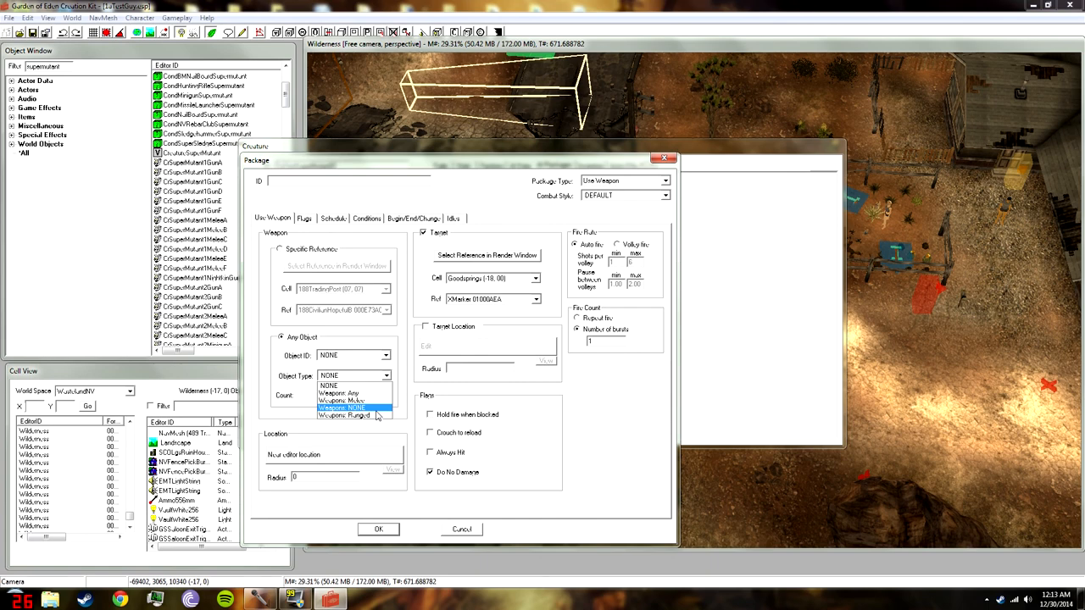
click(366, 414)
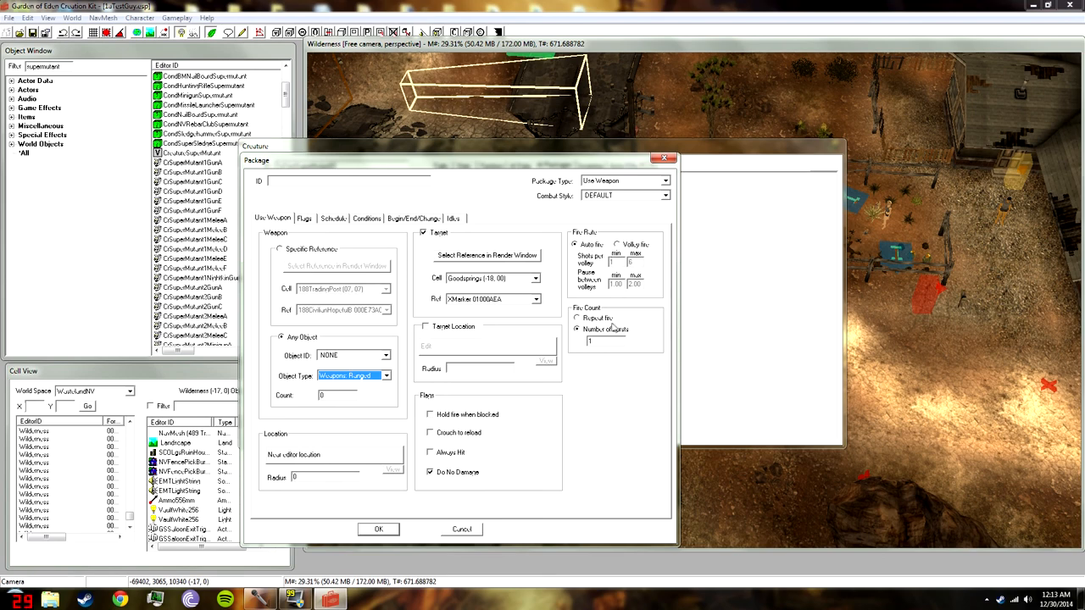
click(618, 245)
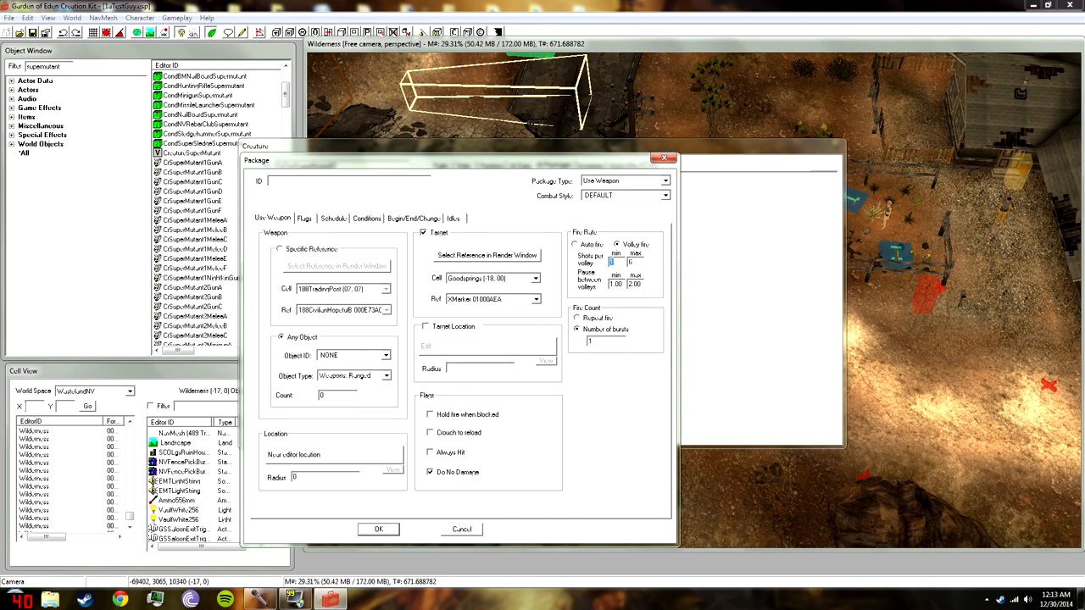
key(Tab)
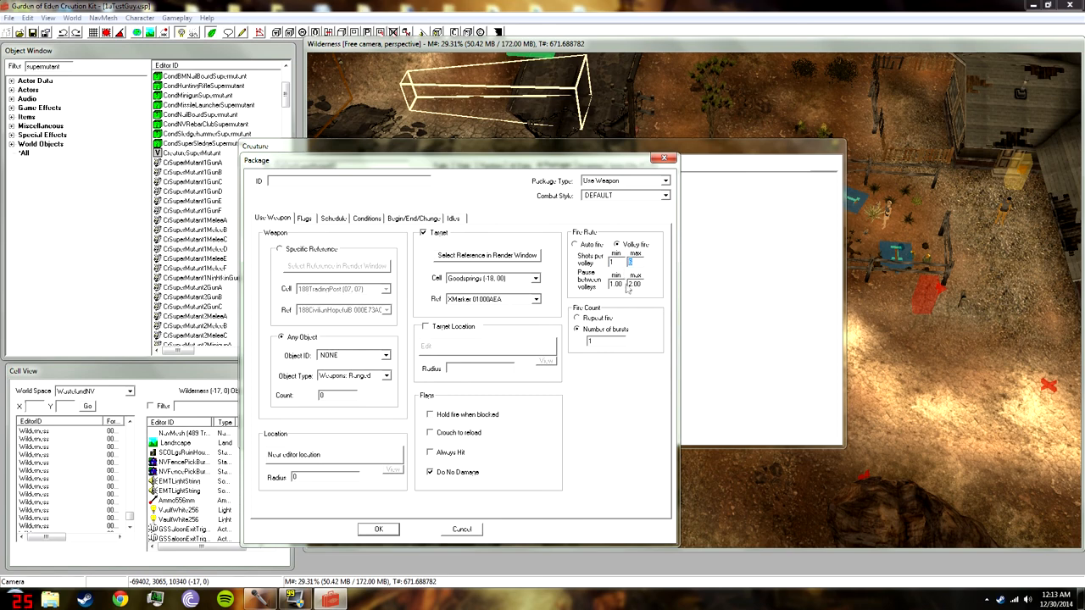
click(575, 245)
click(578, 318)
click(379, 530)
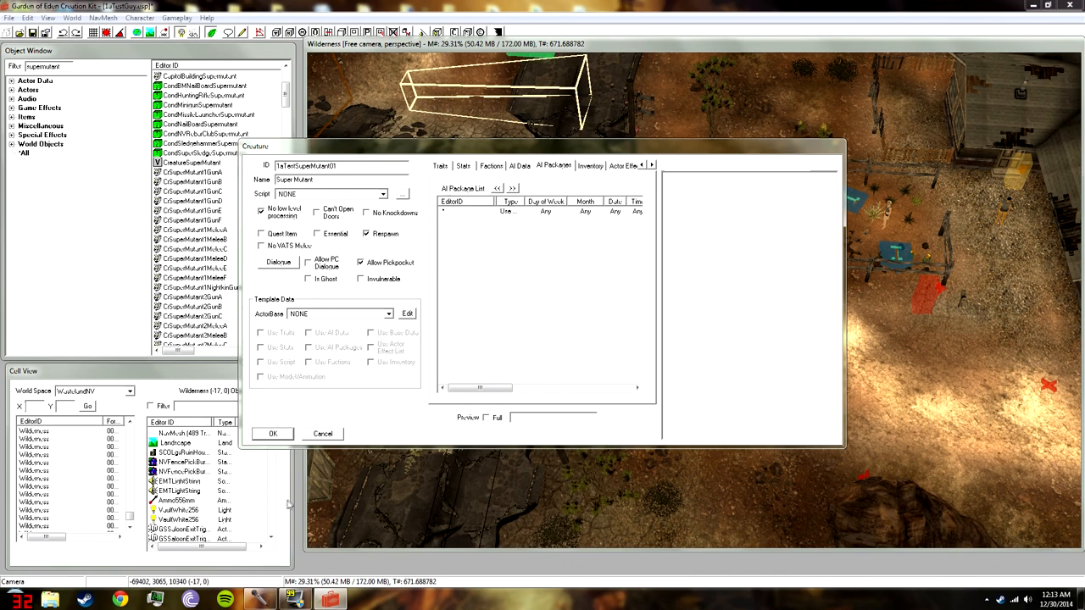
Add the WeapNVLightMachineGun from the two-hand automatic weapons to 1aTestSuperMutant01's inventory
click(591, 165)
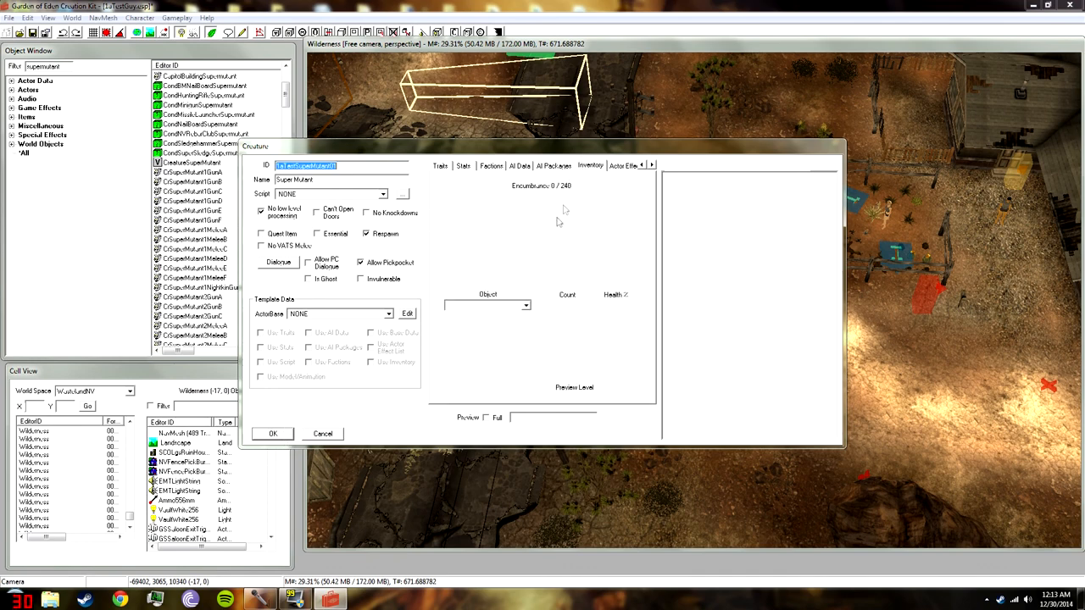
click(12, 117)
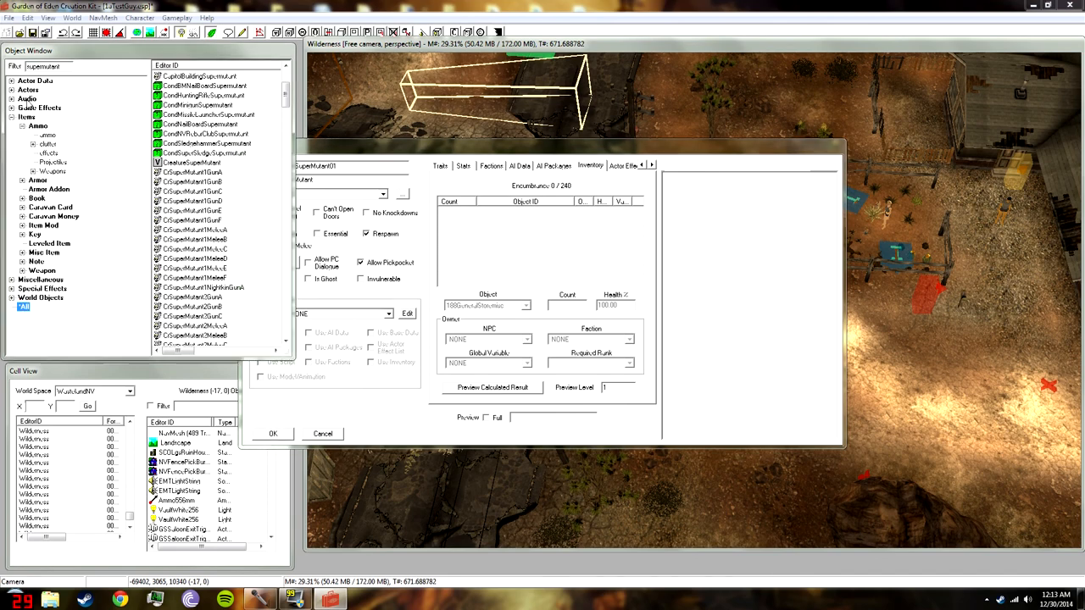
click(23, 126)
click(22, 225)
double_click(53, 271)
click(71, 298)
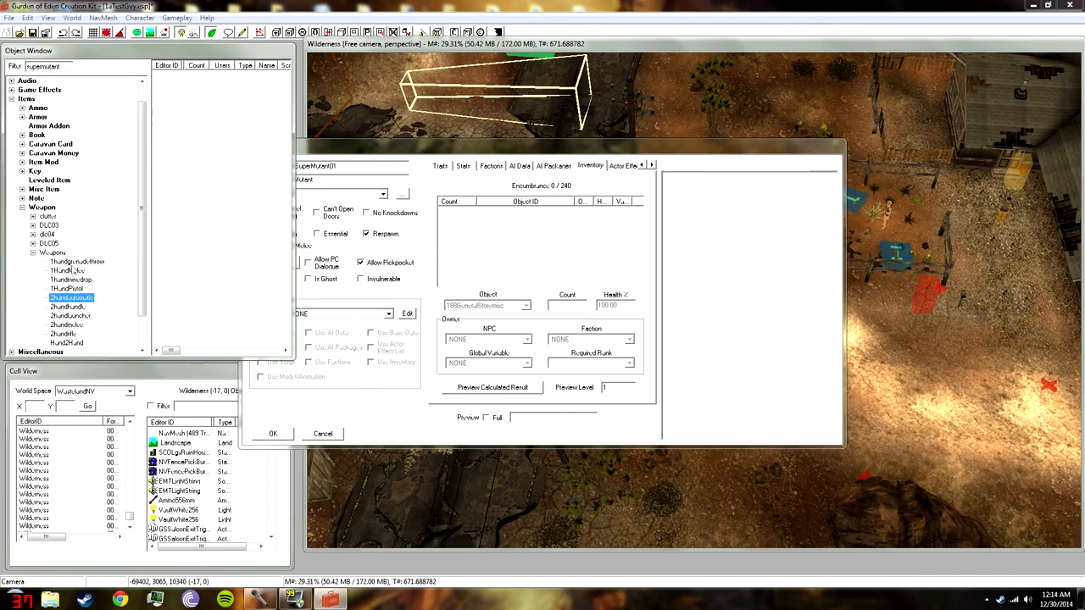
double_click(74, 66)
key(BackSpace)
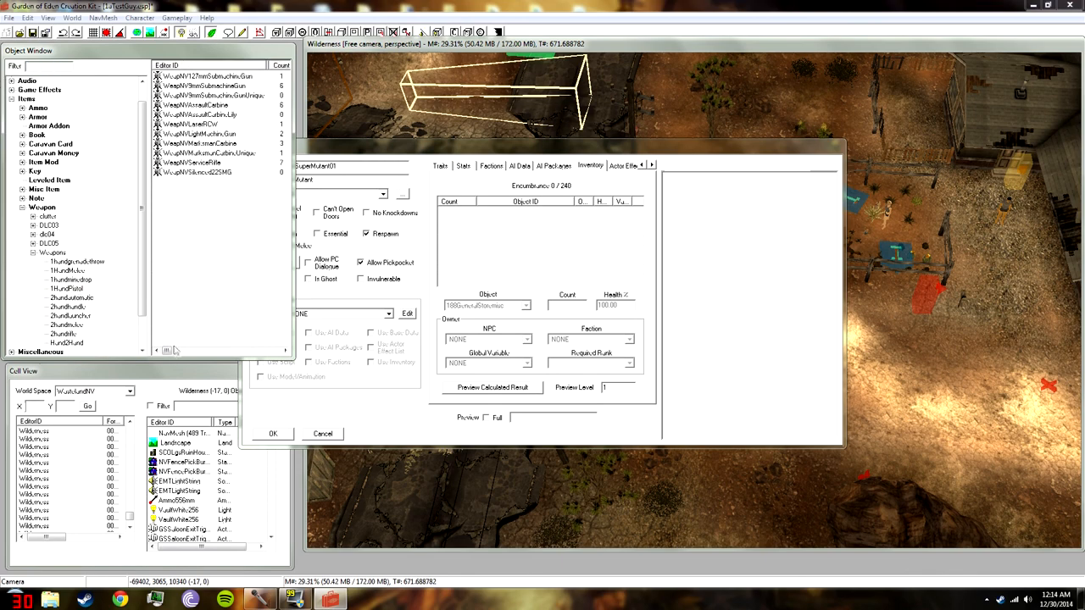
drag(166, 350, 179, 351)
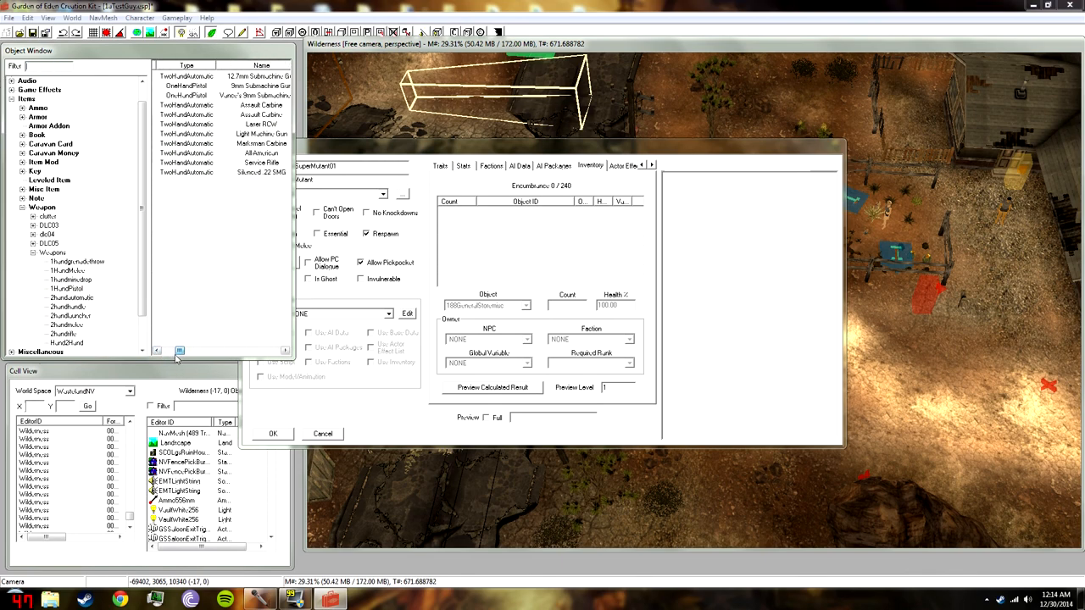
drag(251, 136, 495, 234)
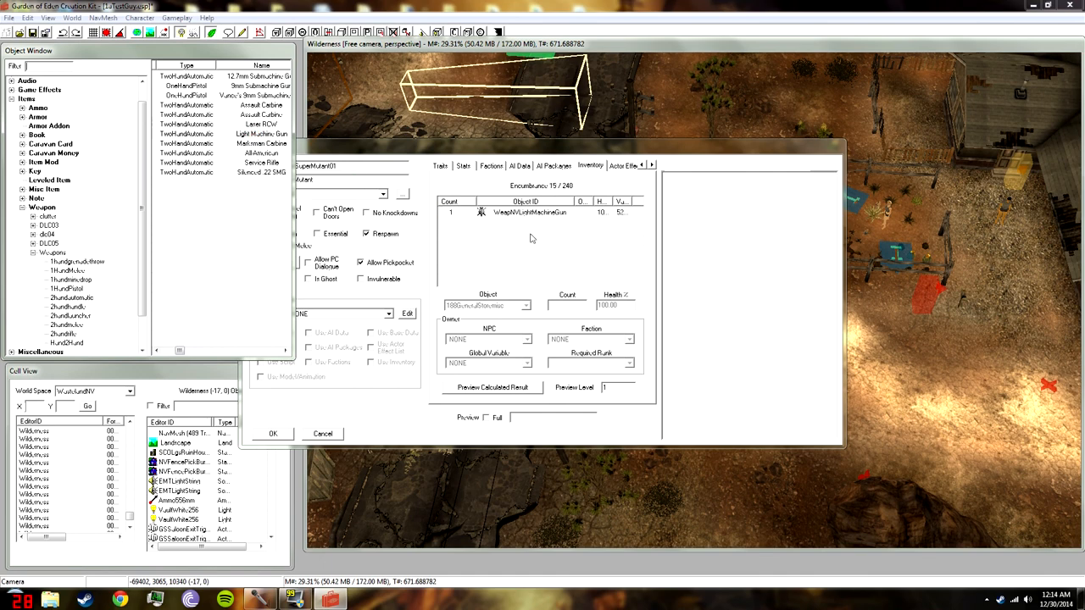
Check which ammunition the Light Machine Gun uses and add 500 Ammo556mm to the super mutant's inventory
double_click(255, 134)
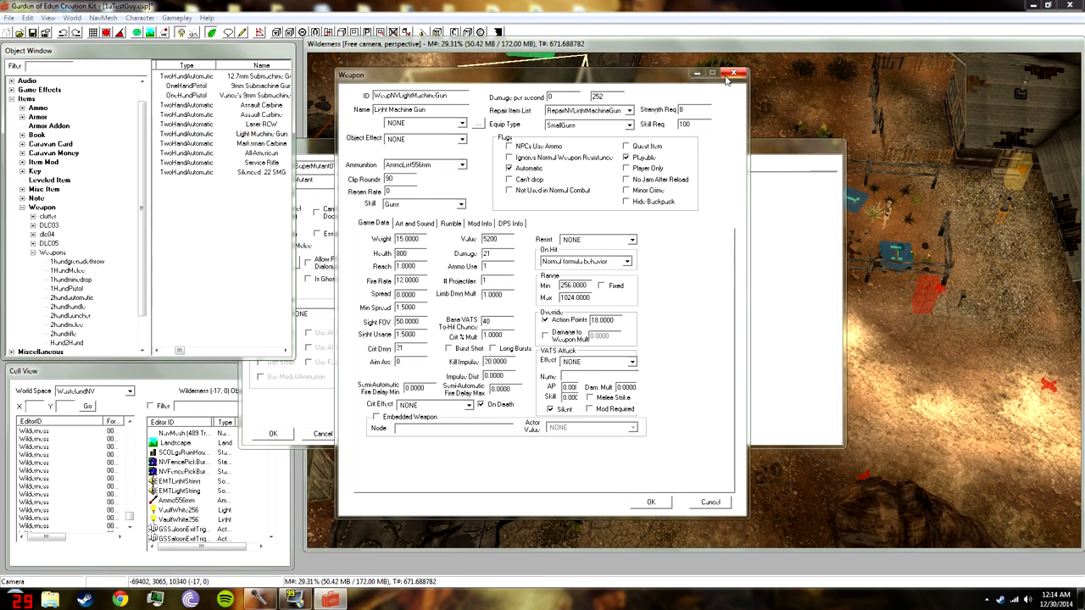
click(733, 74)
click(38, 108)
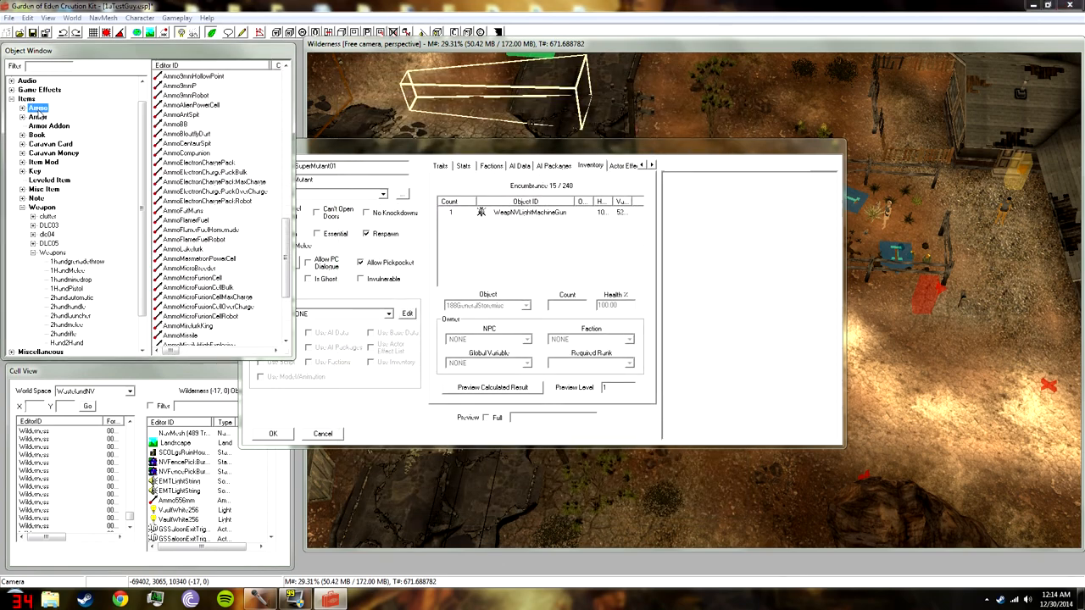
scroll(212, 203, up, 8)
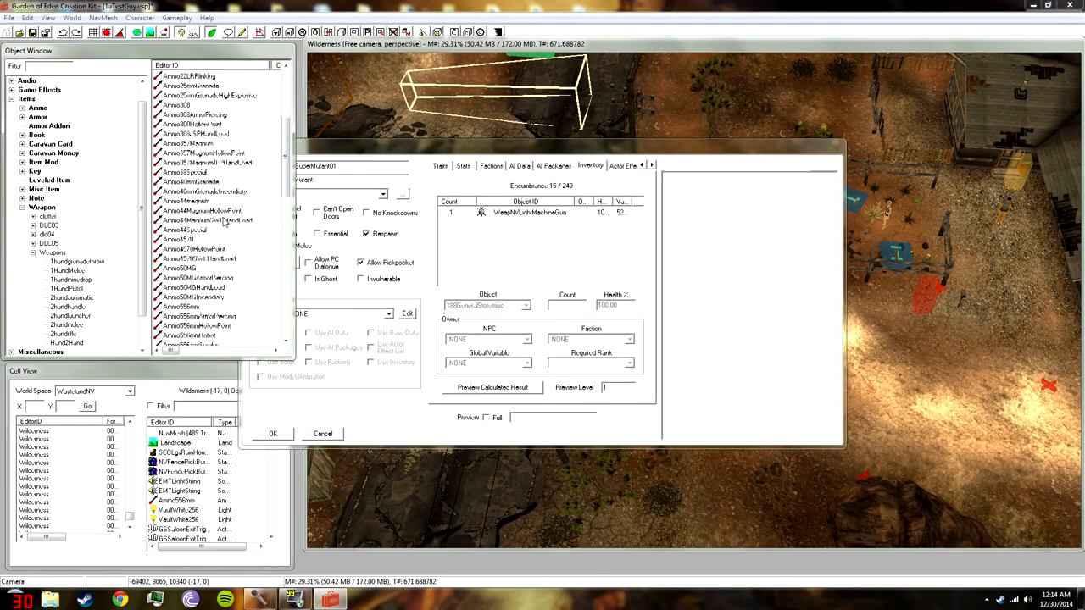
drag(193, 193, 587, 252)
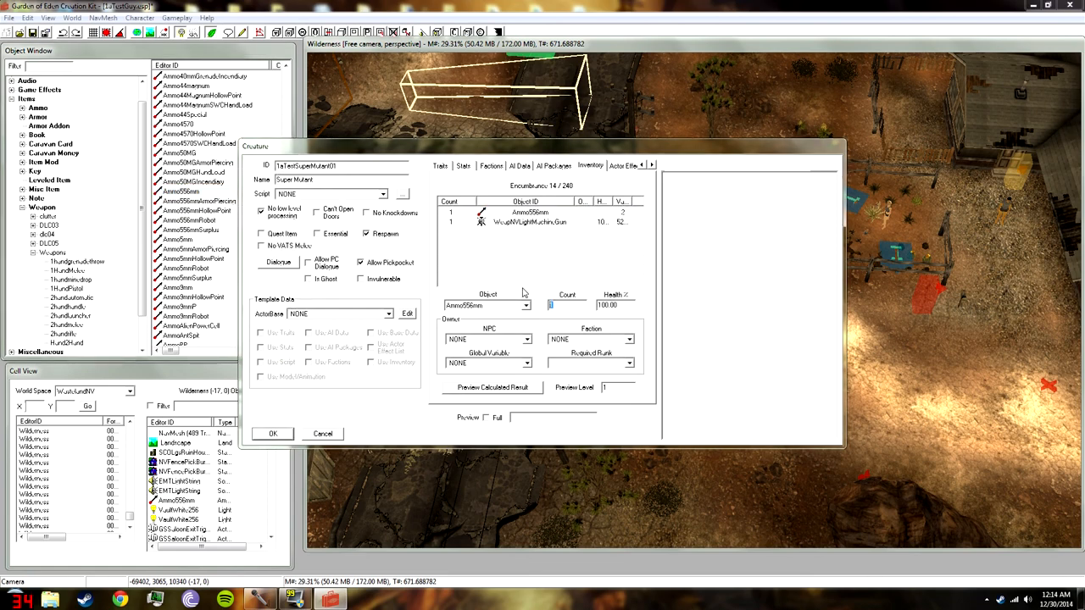
click(583, 269)
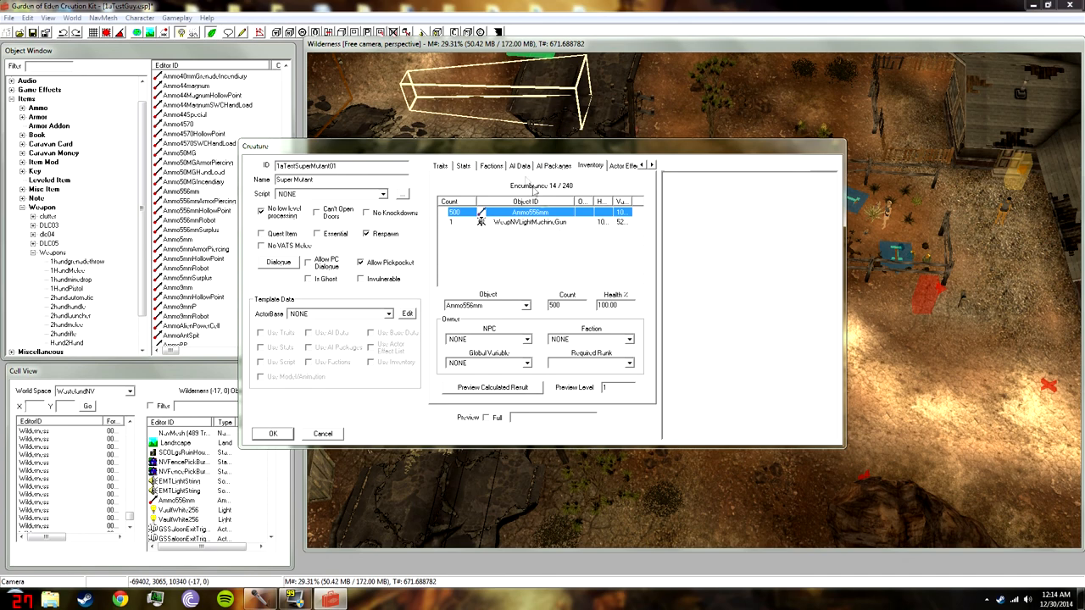
Review the super mutant's factions and traits, and accept both the creature and its placed reference
click(492, 166)
click(440, 166)
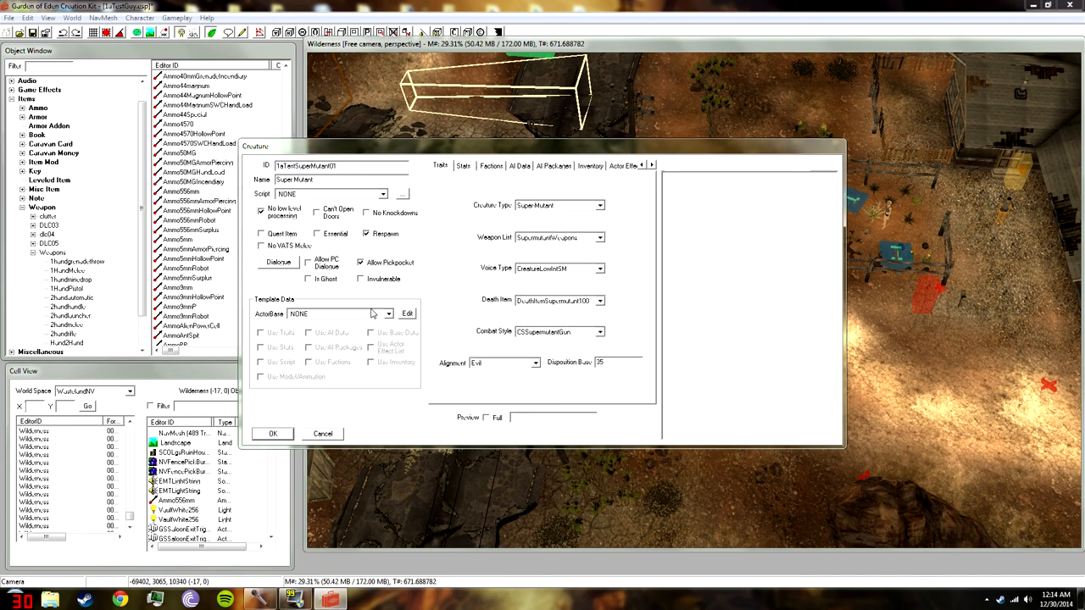
click(273, 433)
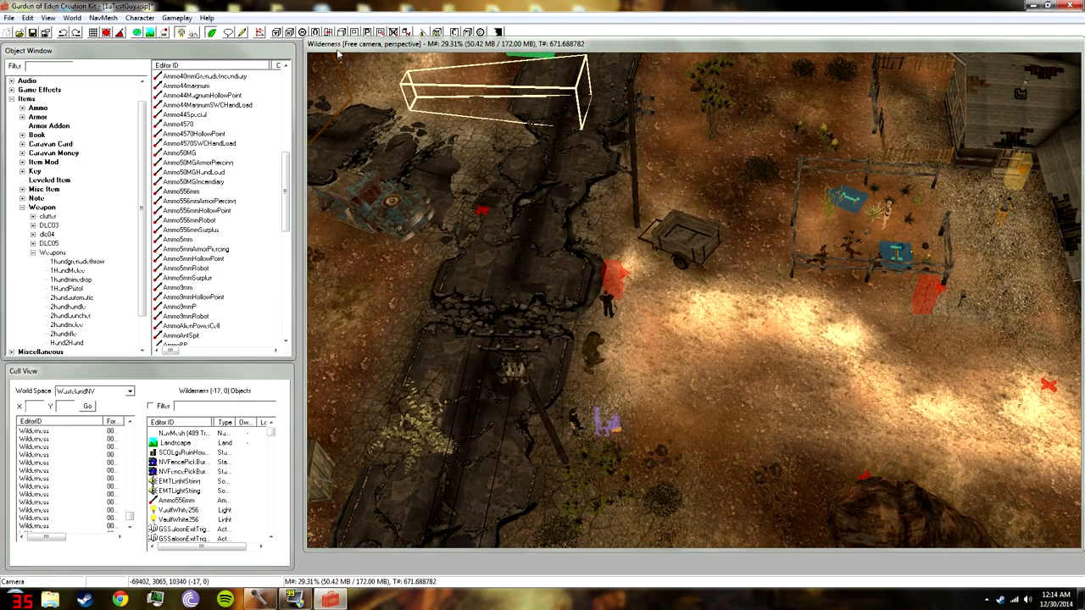
drag(366, 43, 358, 370)
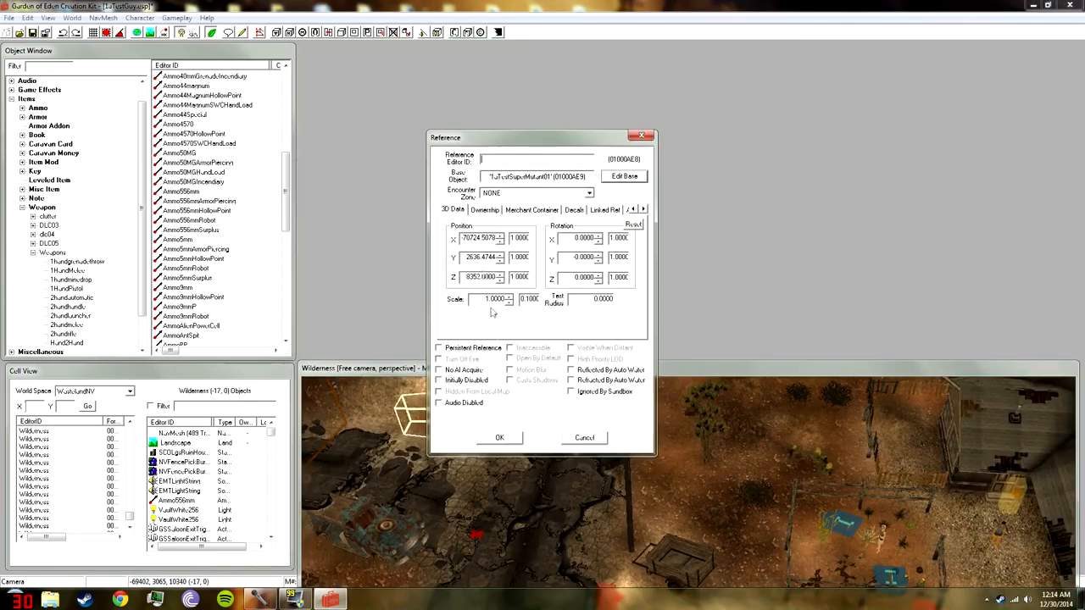
click(510, 437)
drag(526, 370, 527, 54)
Examine the placed test actors, chair and markers in the Goodsprings street from several angles
click(721, 394)
click(675, 238)
shift+middle_drag(675, 239, 975, 373)
click(784, 329)
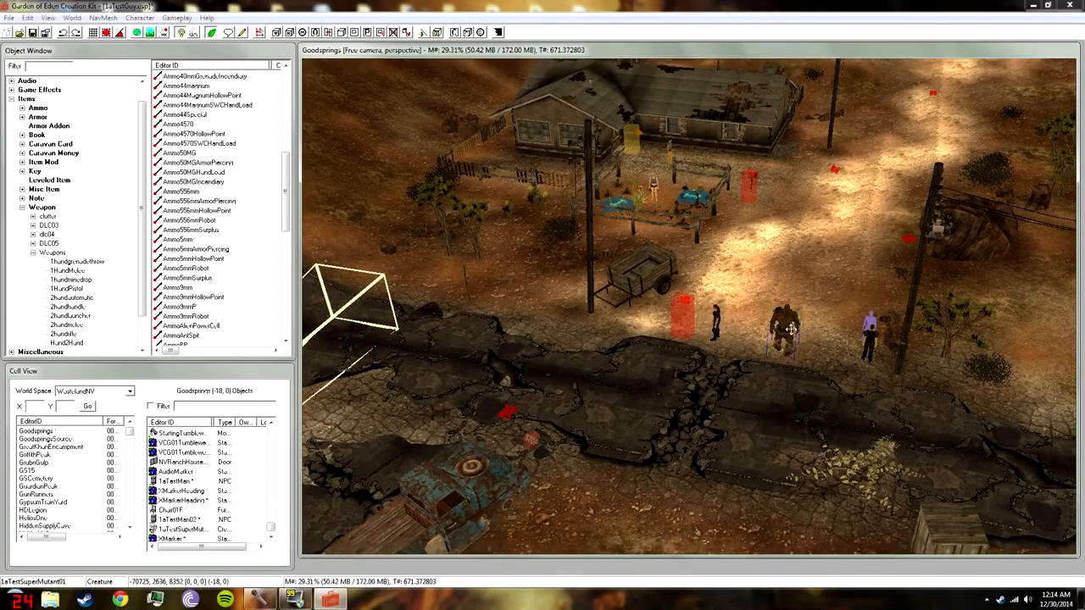
click(839, 173)
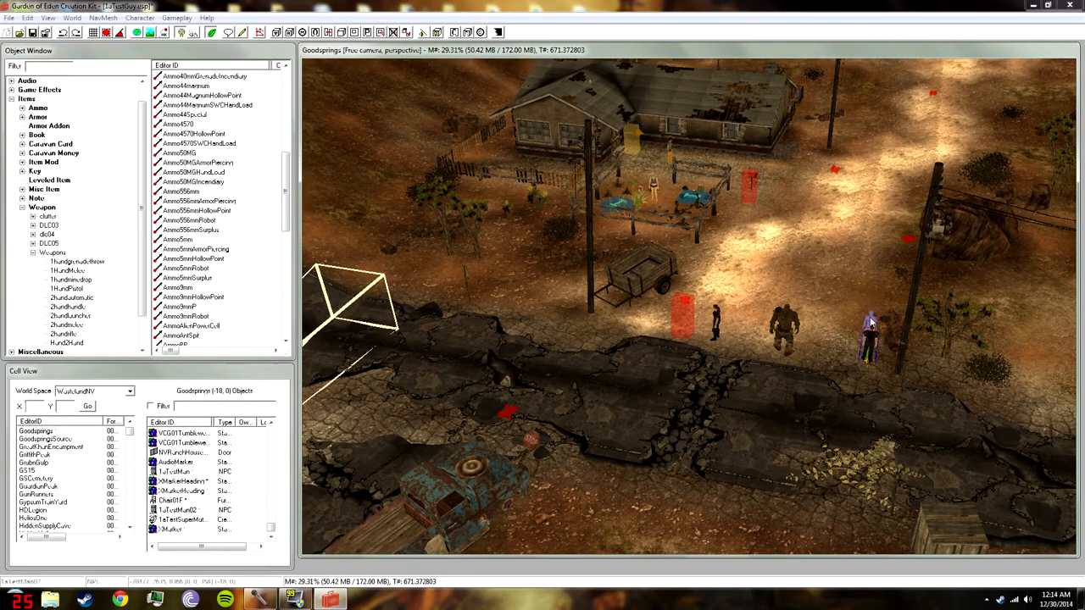
click(719, 318)
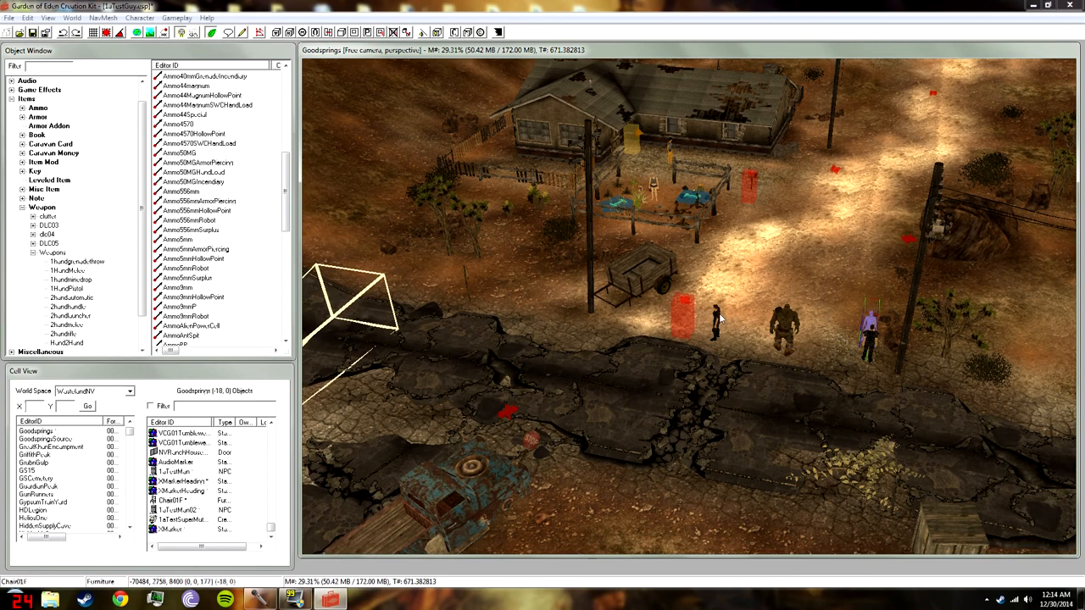
click(747, 194)
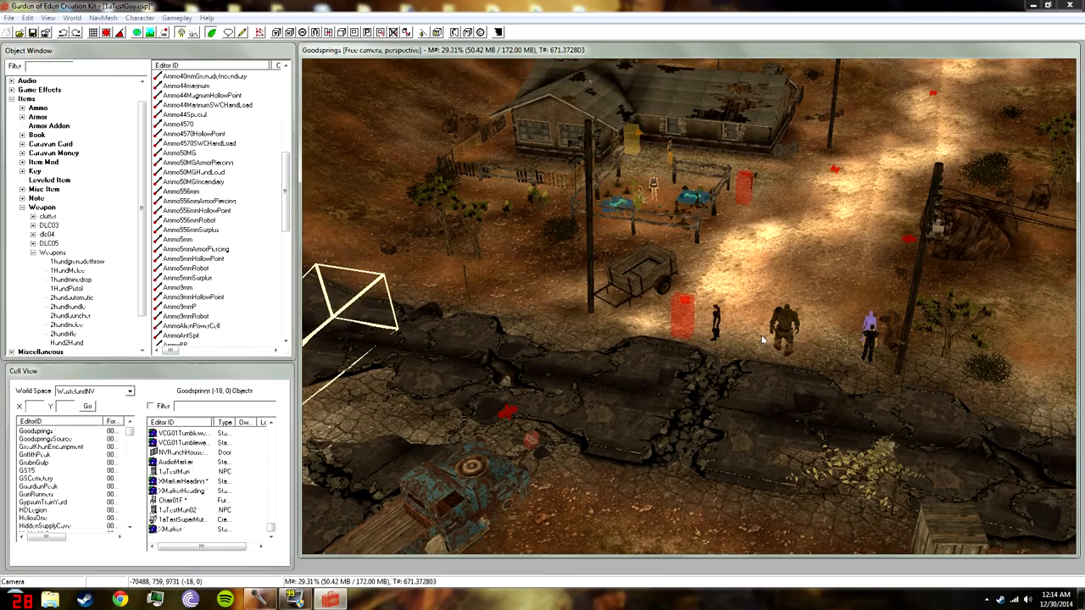
middle_drag(764, 315, 10, 315)
click(753, 278)
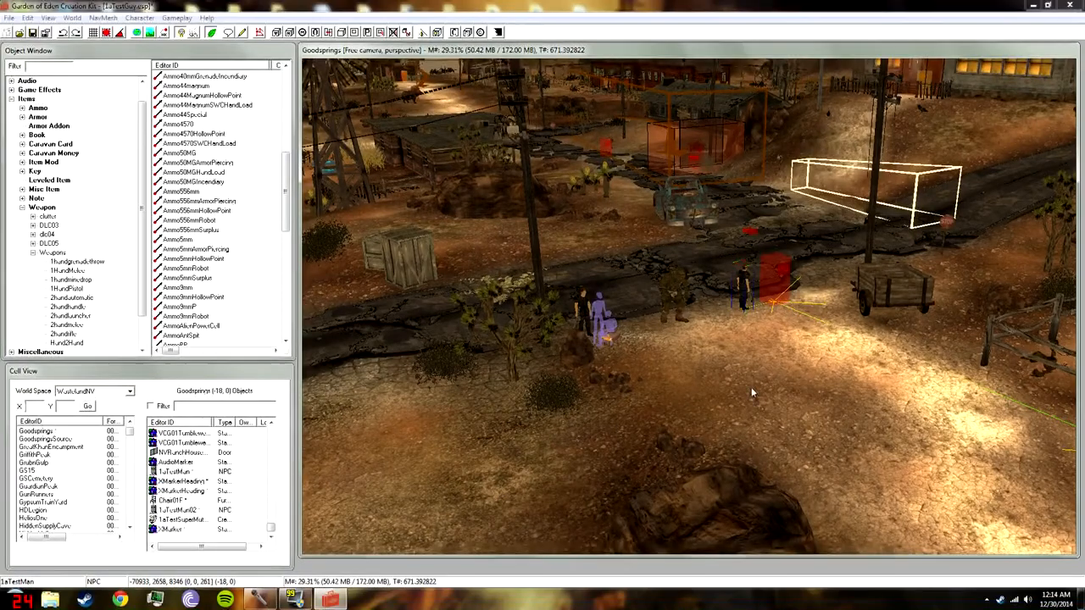
scroll(713, 381, up, 8)
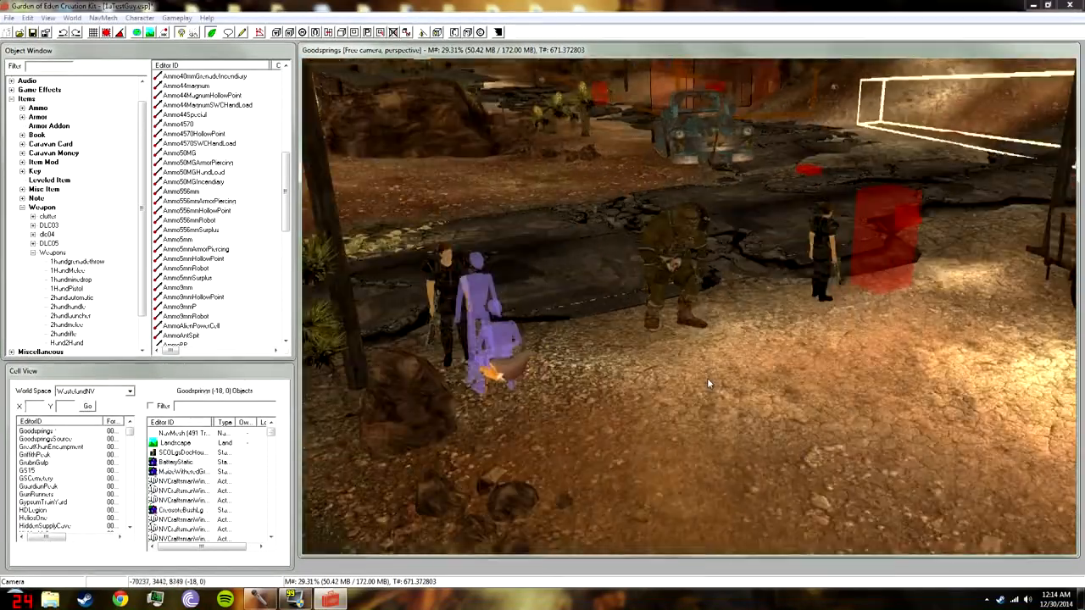
mouse_move(707, 384)
shift+middle_down()
mouse_move(468, 390)
mouse_move(511, 416)
mouse_move(786, 336)
mouse_move(879, 342)
mouse_move(654, 384)
mouse_move(775, 393)
shift+middle_up()
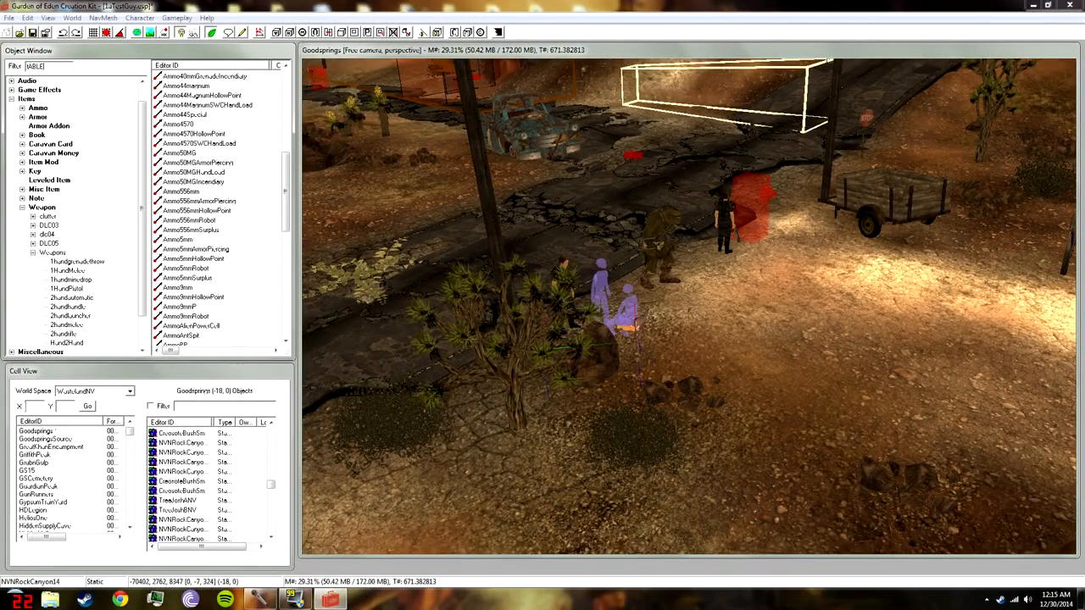
Try out a CardTable02 in front of the test actors, rotate it, and delete it again
text(E)
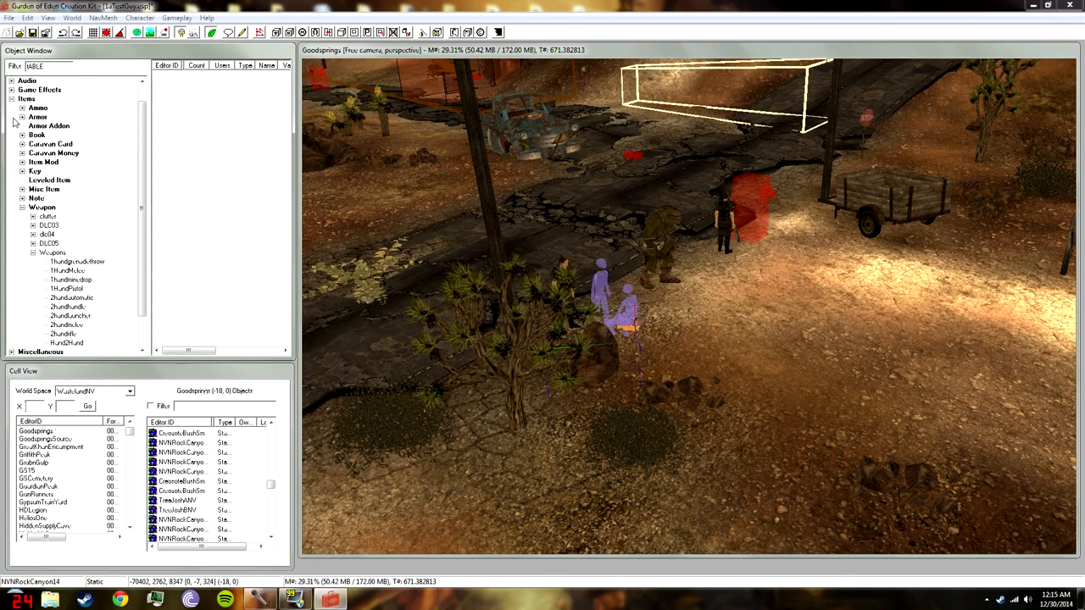
click(24, 154)
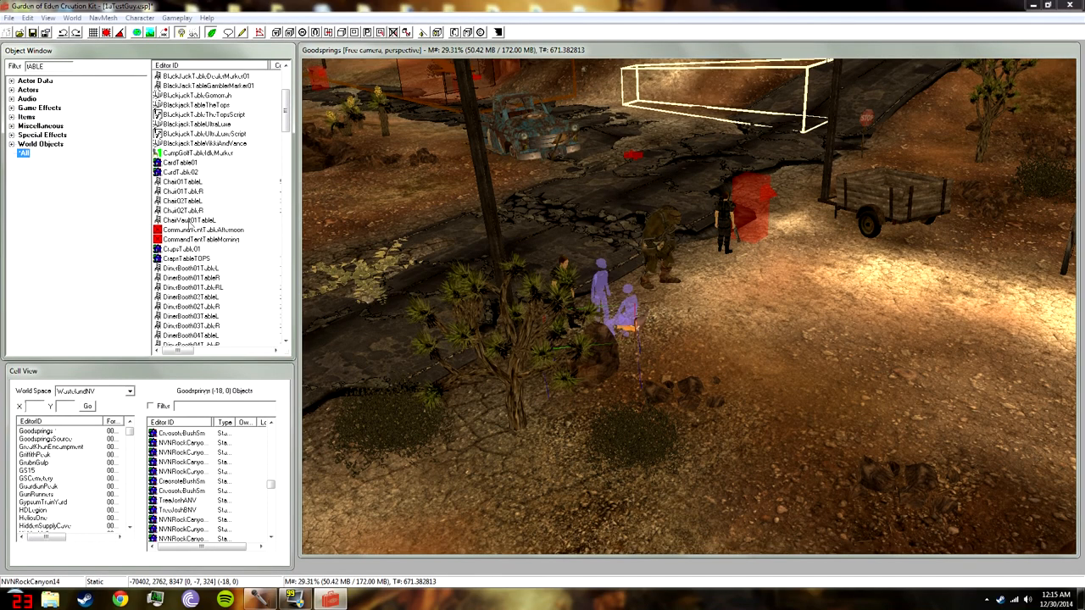
drag(709, 346, 710, 347)
right_drag(794, 295, 726, 293)
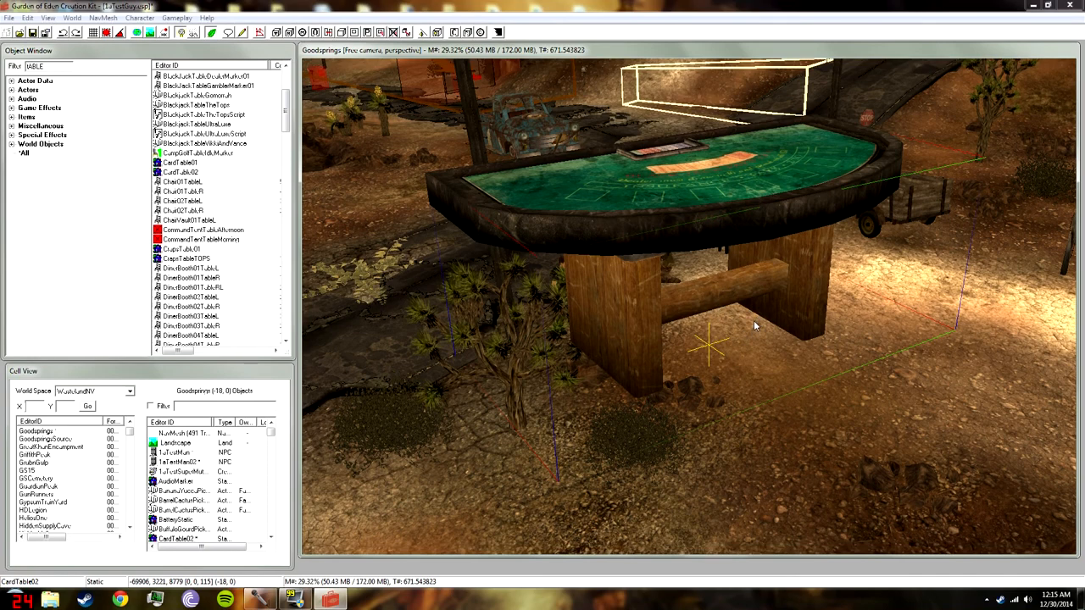
key(Delete)
click(616, 351)
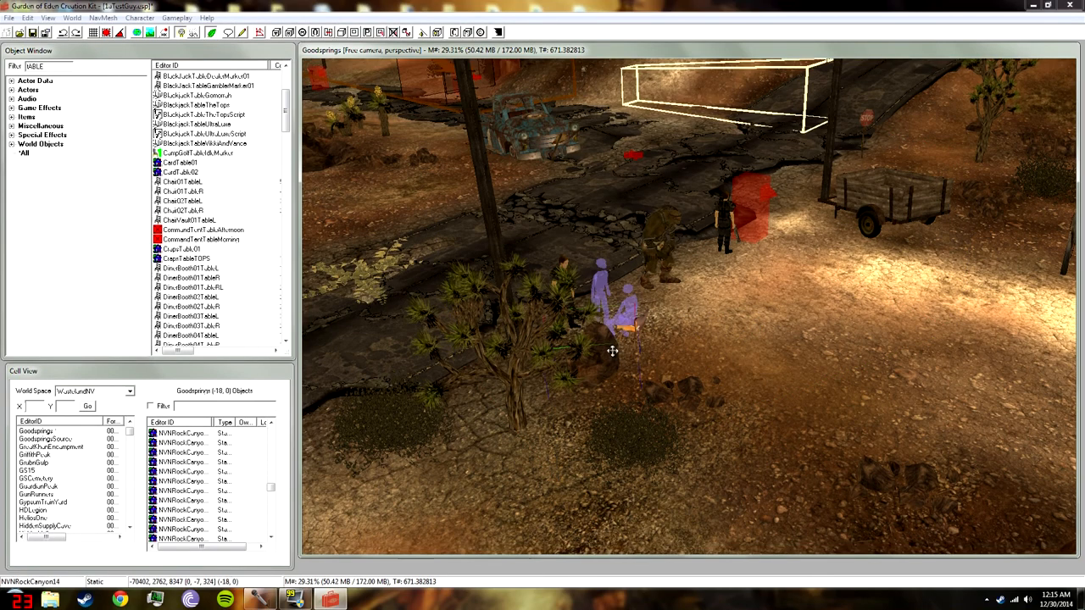
shift+middle_drag(646, 351, 717, 449)
click(563, 357)
scroll(572, 350, down, 2)
scroll(571, 348, down, 3)
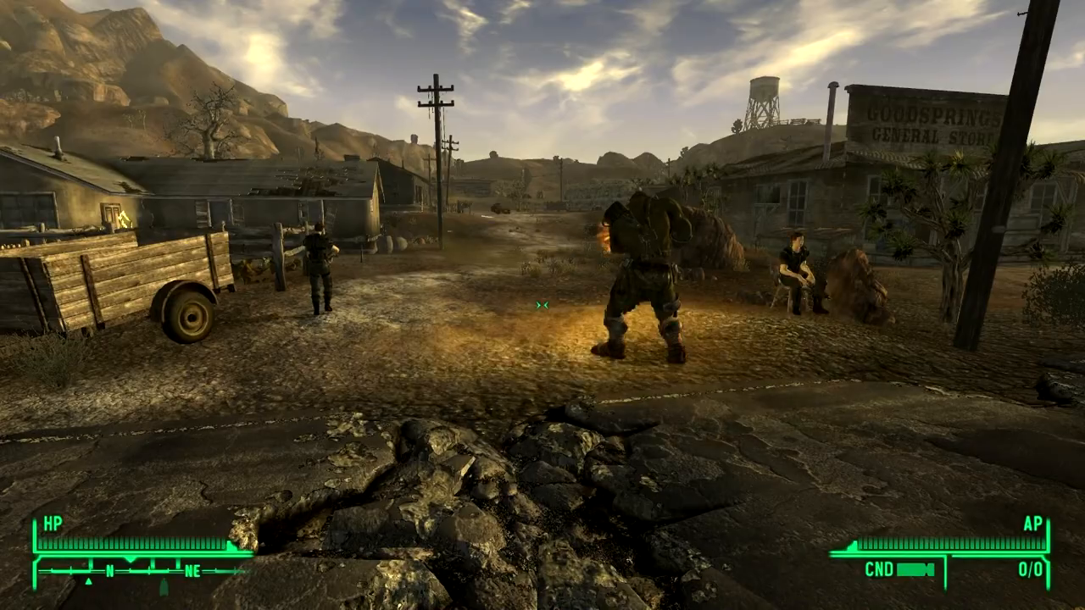
Switch to Fallout: New Vegas and approach the test actors to watch the super mutant shoot and the NPC sit
key(d)
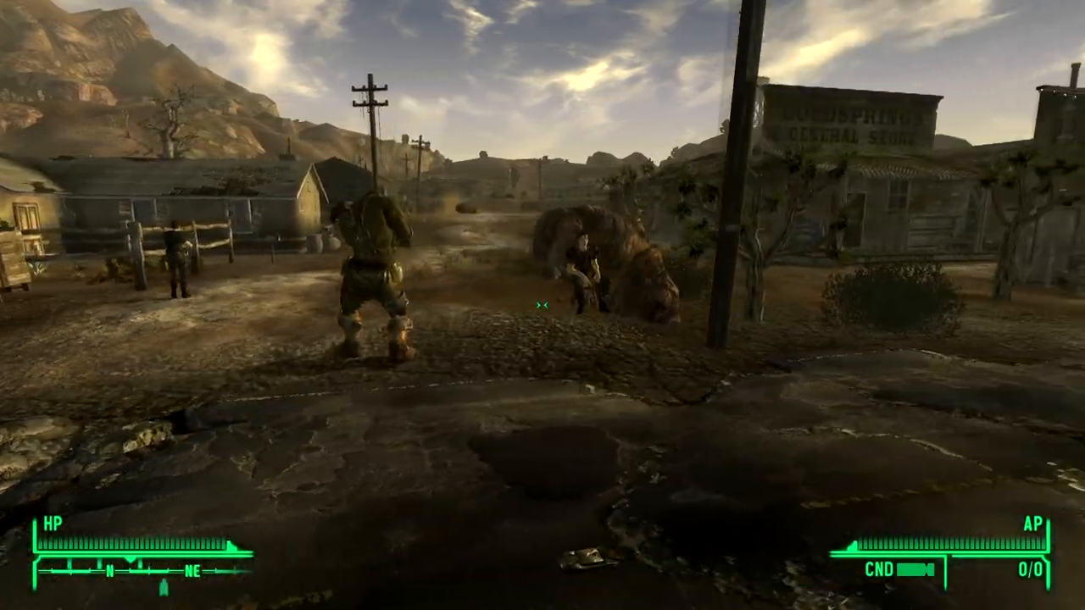
key(w)
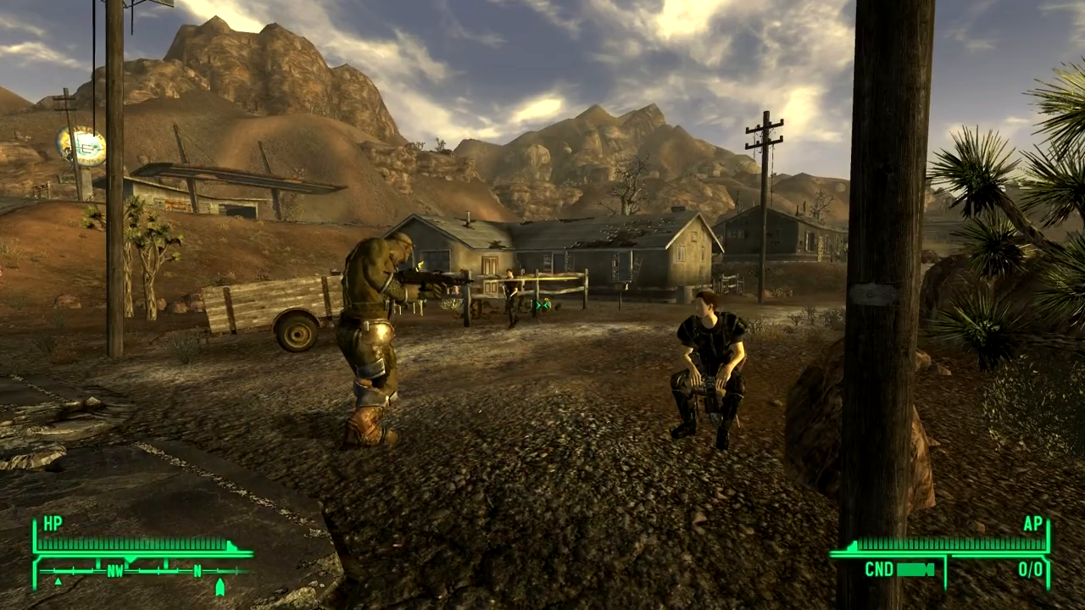
key(w)
Turn on God Mode with the tgm console command
key(grave)
text(tgm)
key(Return)
key(grave)
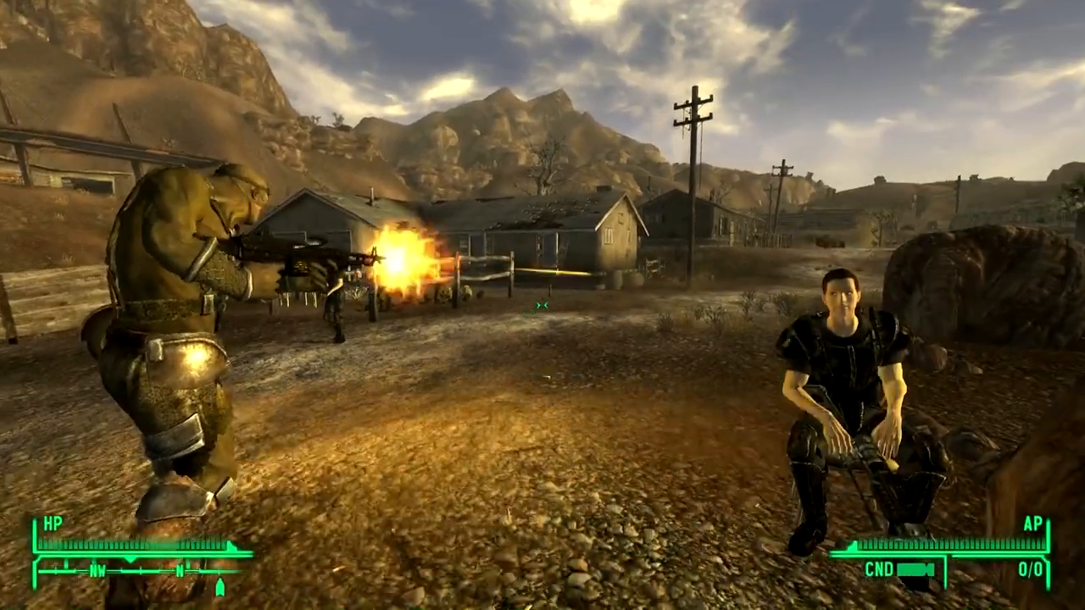
Kill the shooting super mutant with the kill console command
key(grave)
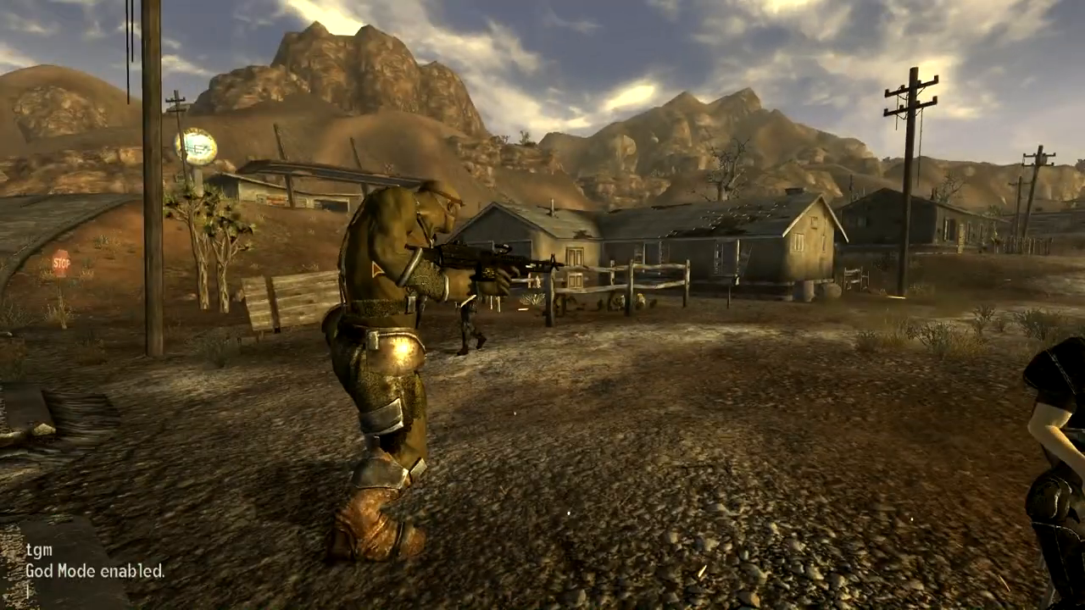
text(kill)
key(Return)
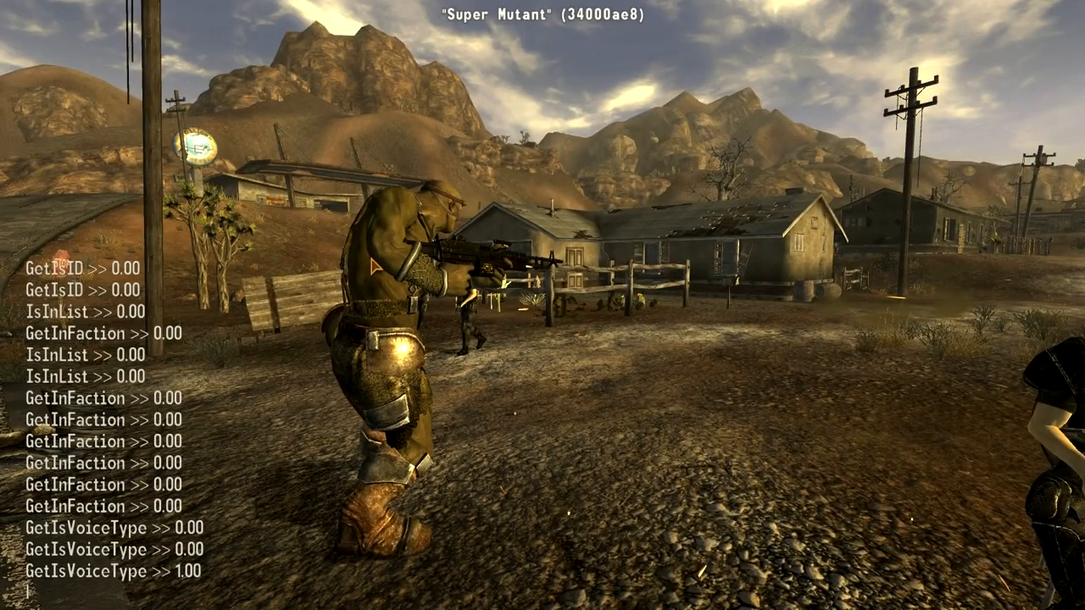
key(grave)
Walk around the seated NPC and inspect how he sits on the chair
key(w)
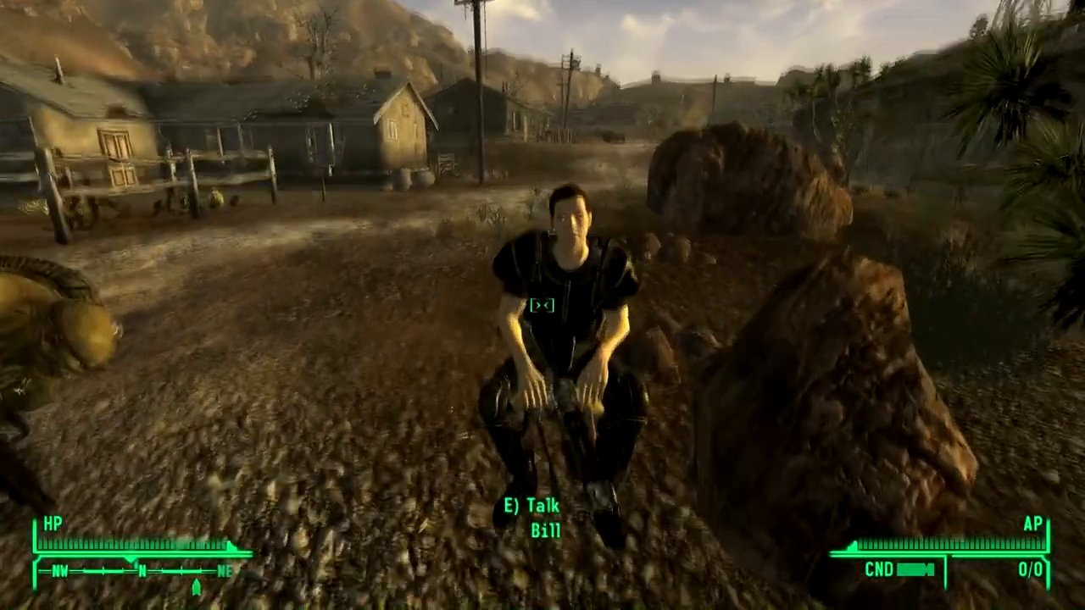
key(a)
key(w)
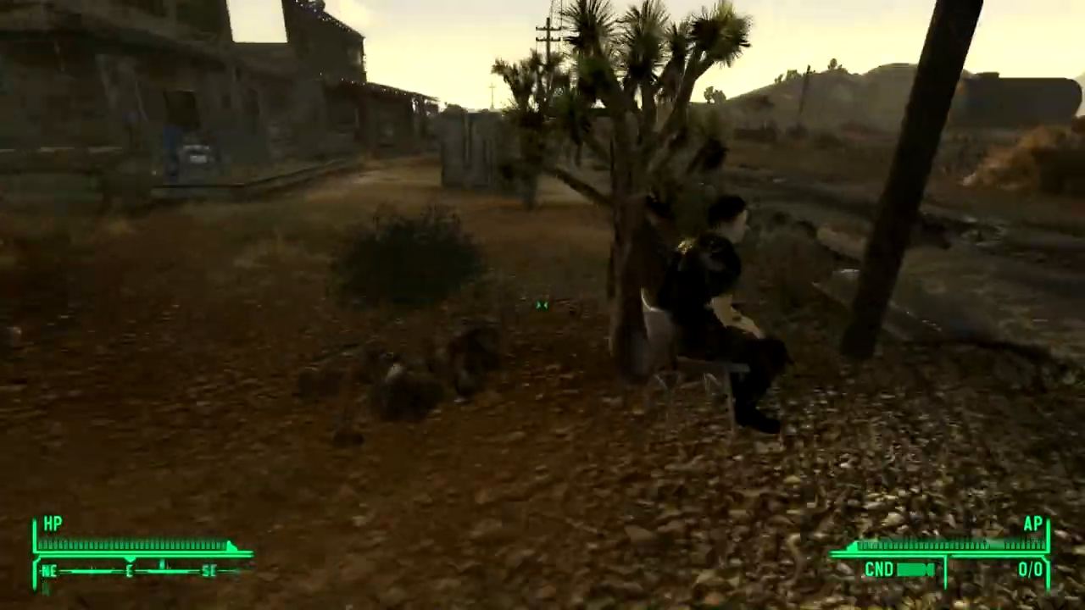
key(d)
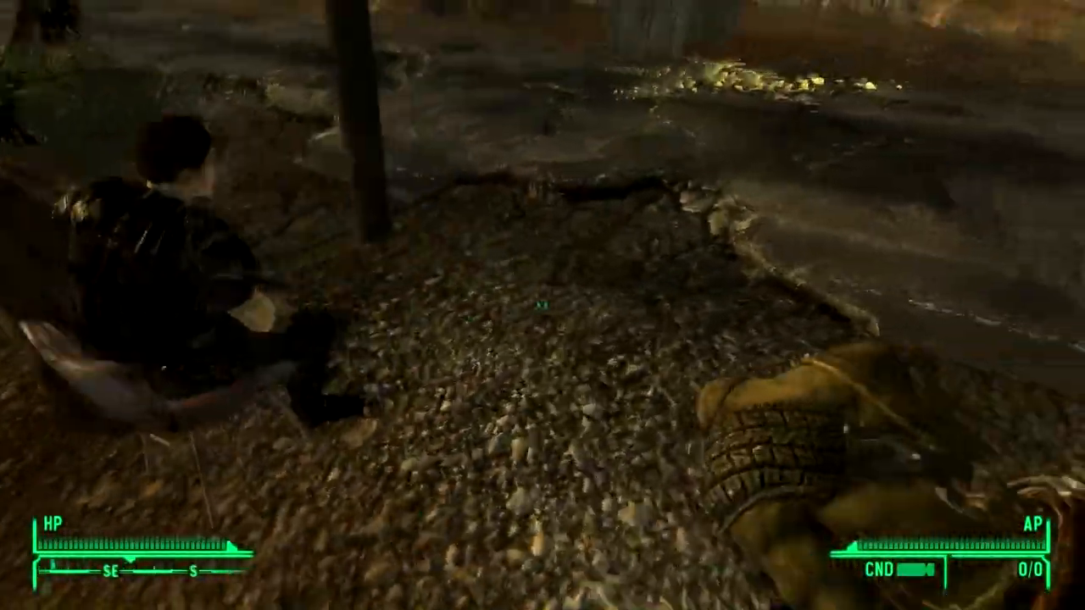
key(w)
key(w)
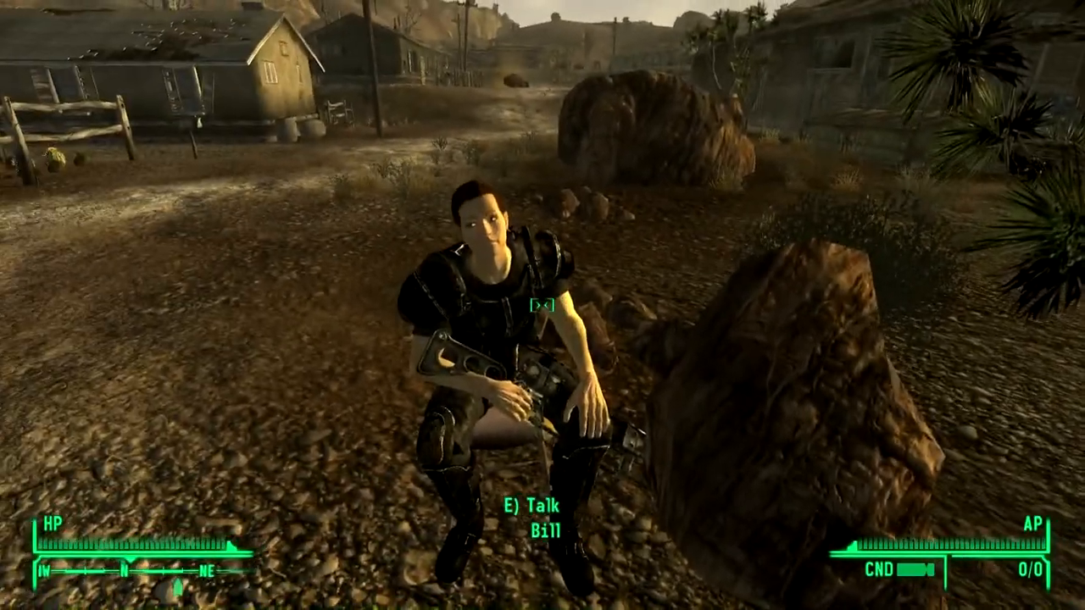
Use the Groovify menu on the seated NPC to view his inventory and holster his weapon
key(r)
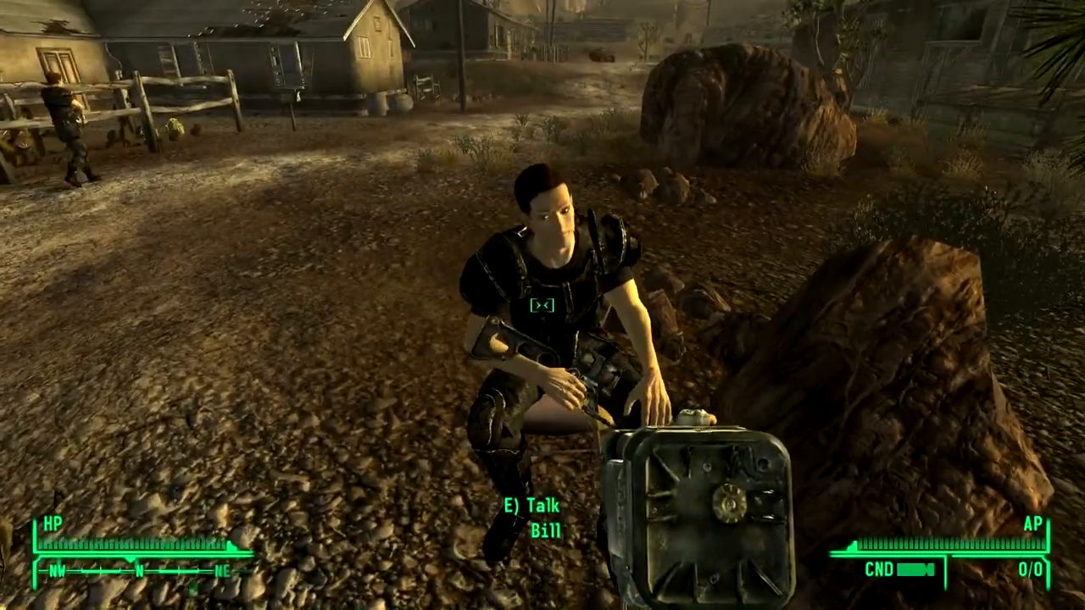
click(543, 306)
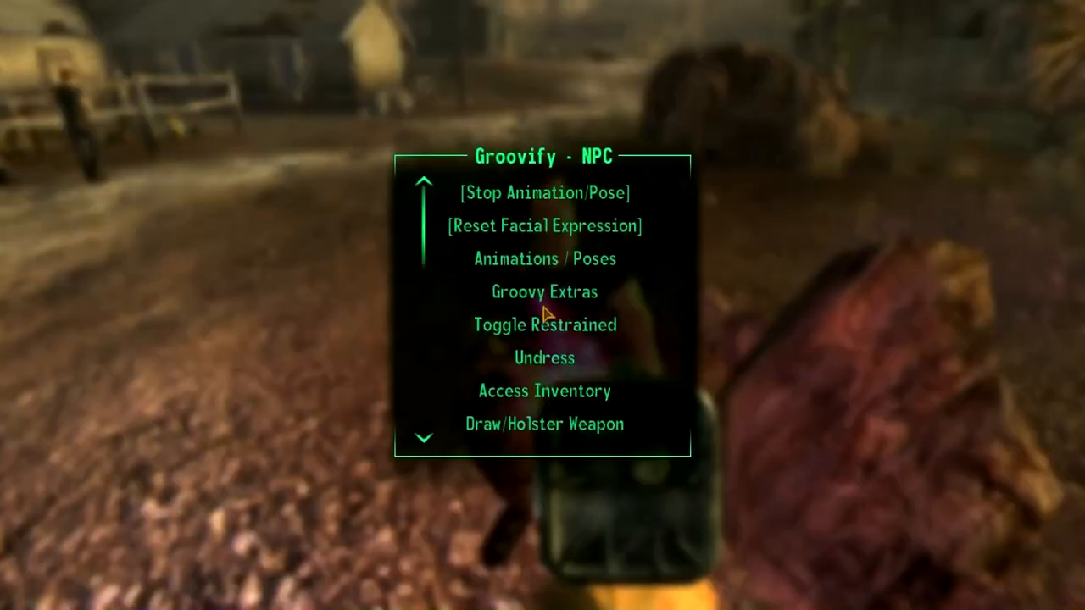
click(559, 388)
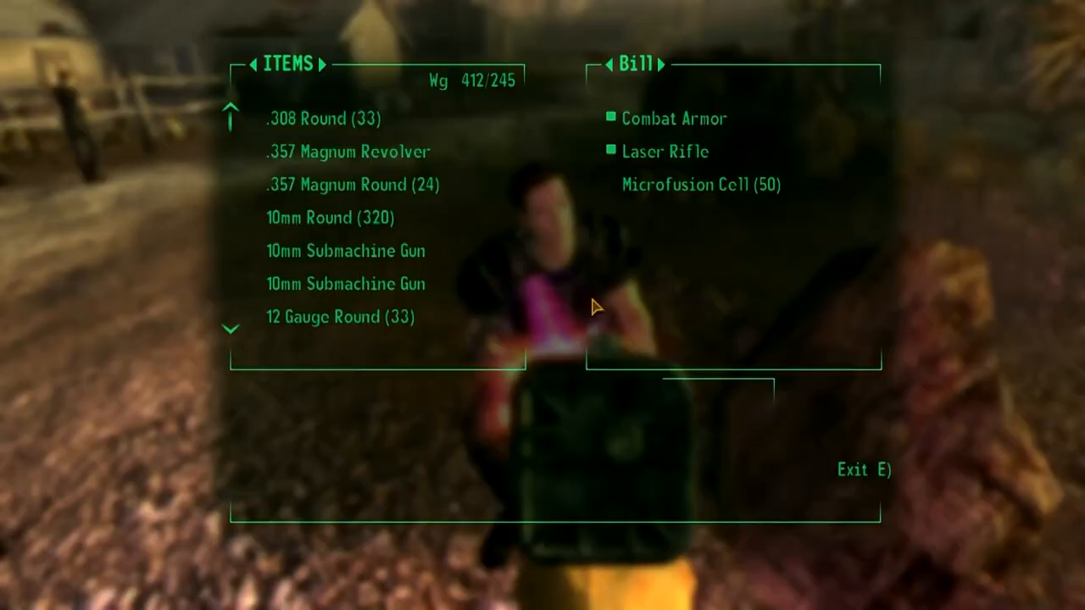
key(e)
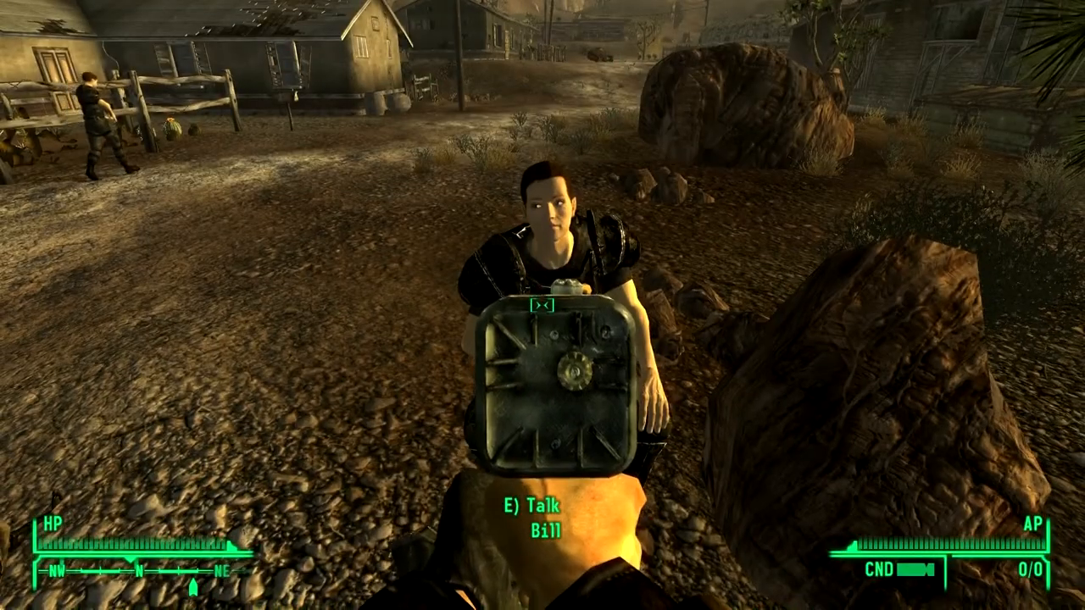
click(543, 305)
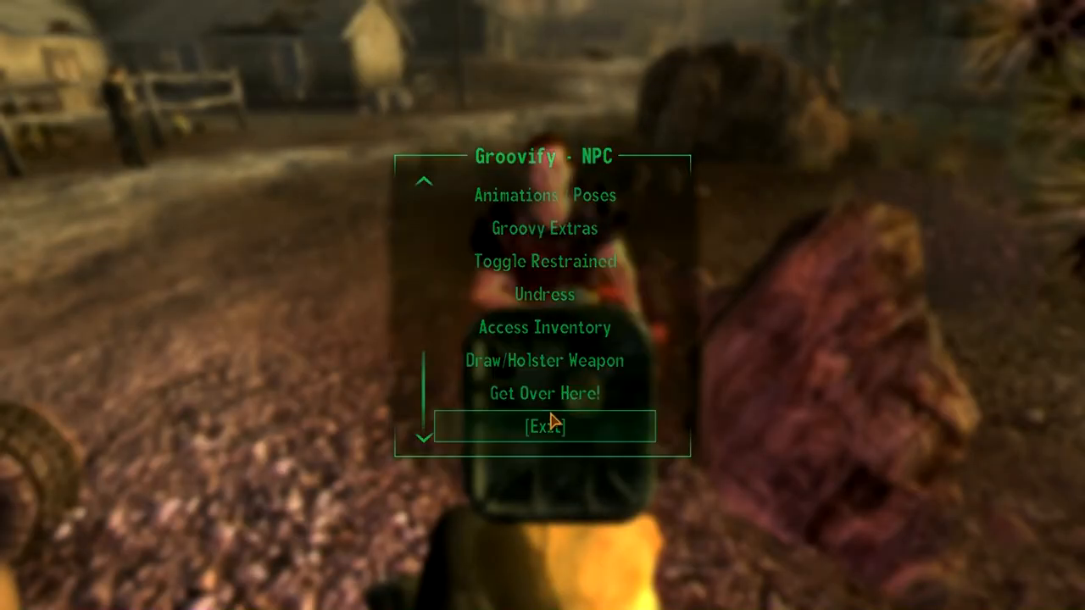
click(549, 425)
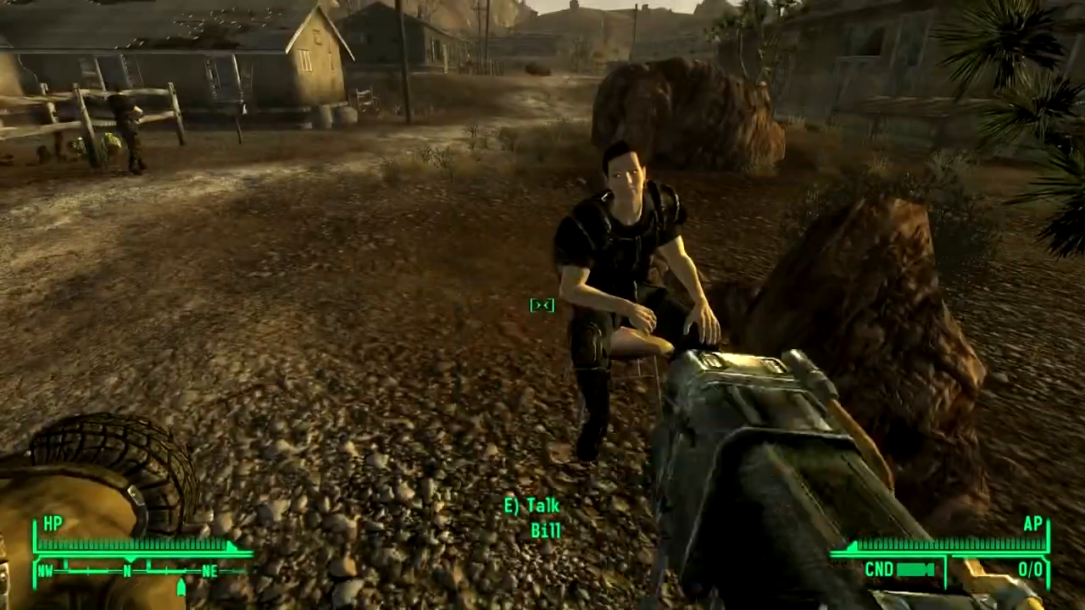
Walk over to the fence and watch the patrolling NPC
key(w)
key(w)
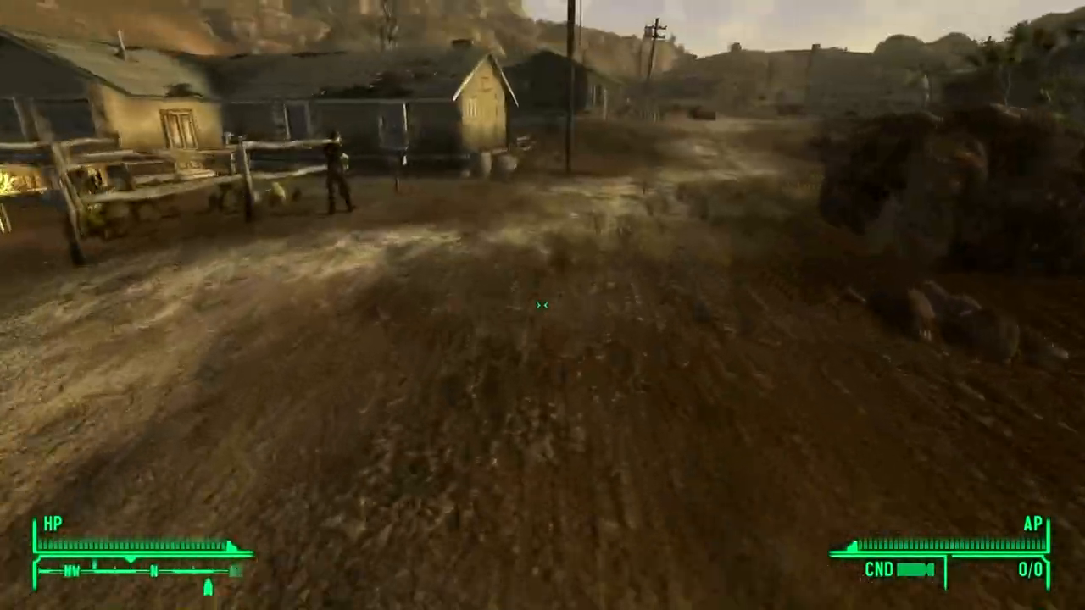
key(w)
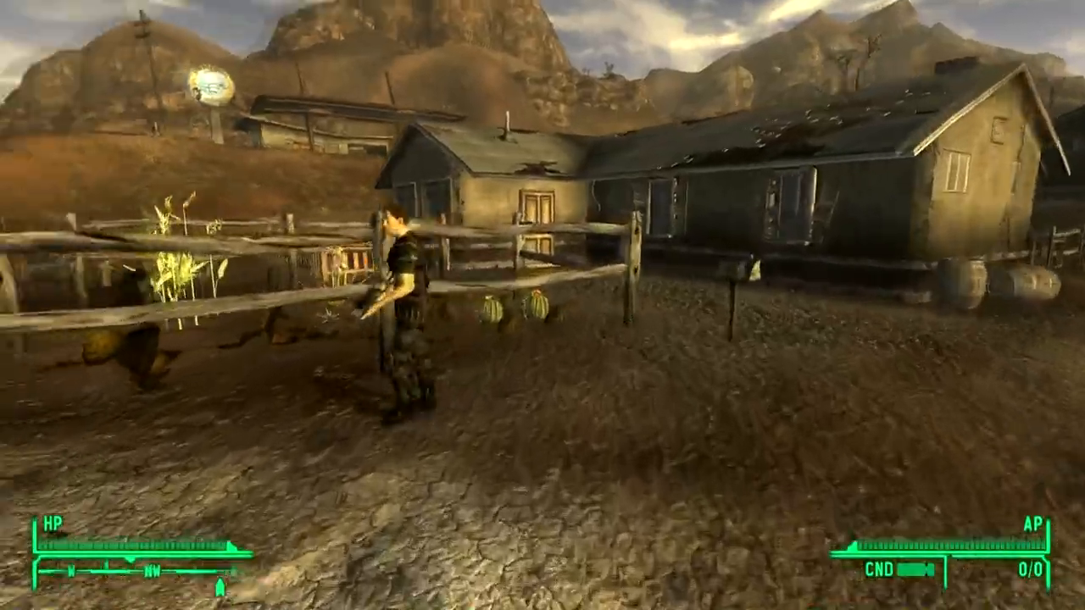
key(w)
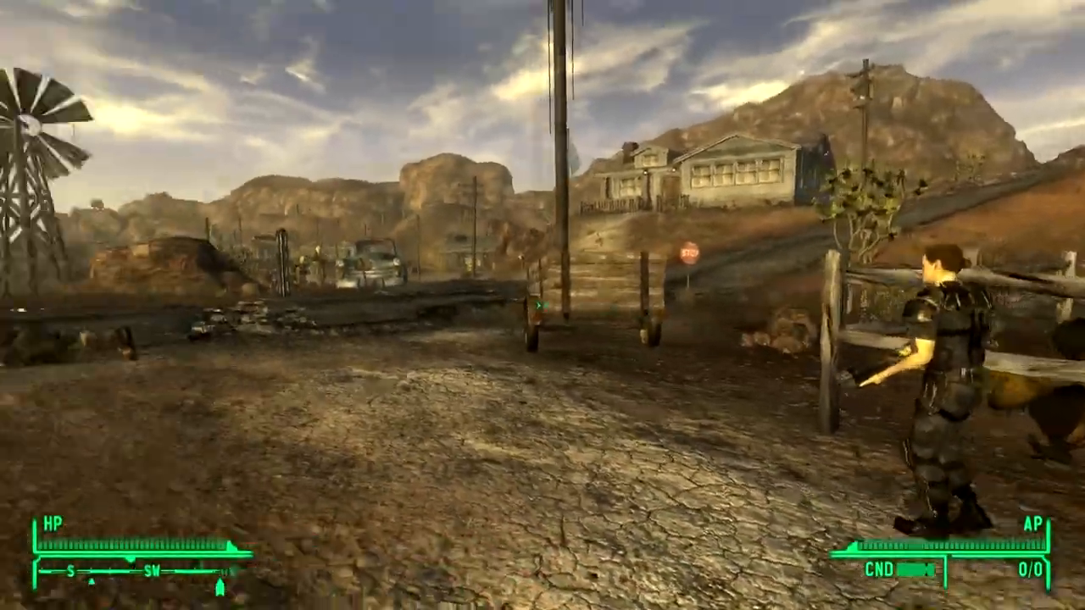
Switch to the free camera with the tfc console command and set the field of view with fov 40
key(d)
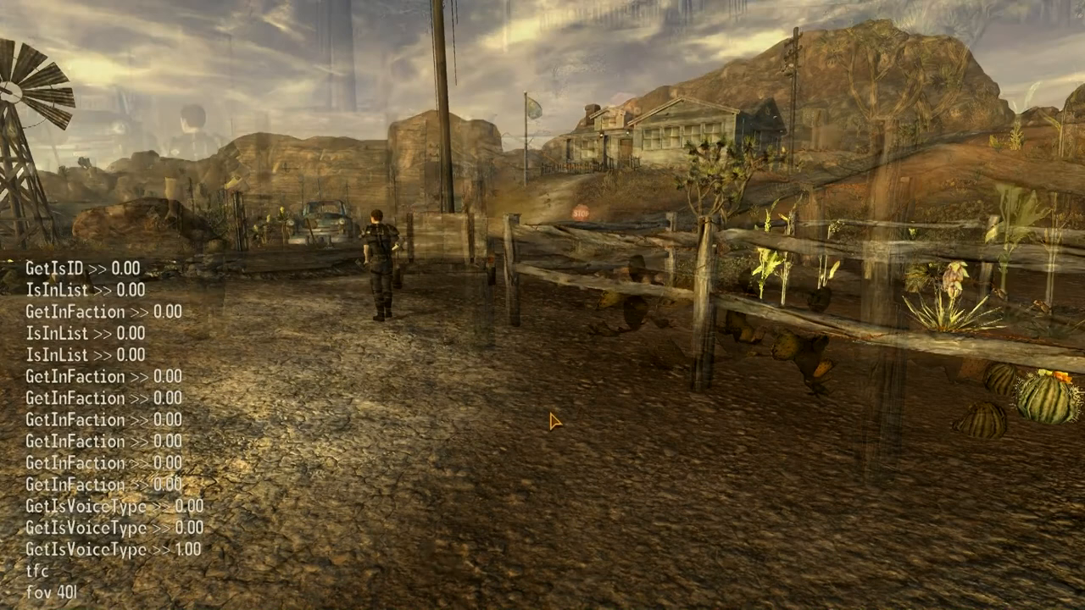
key(Return)
key(grave)
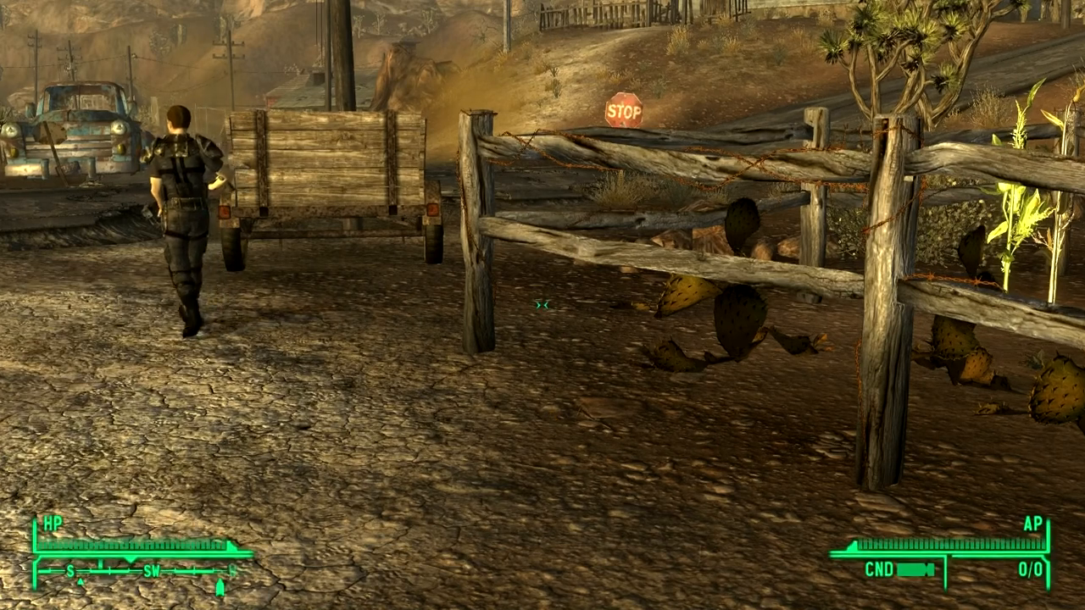
Fly the camera close to the patrolling NPC and follow him as he walks his route
key(w)
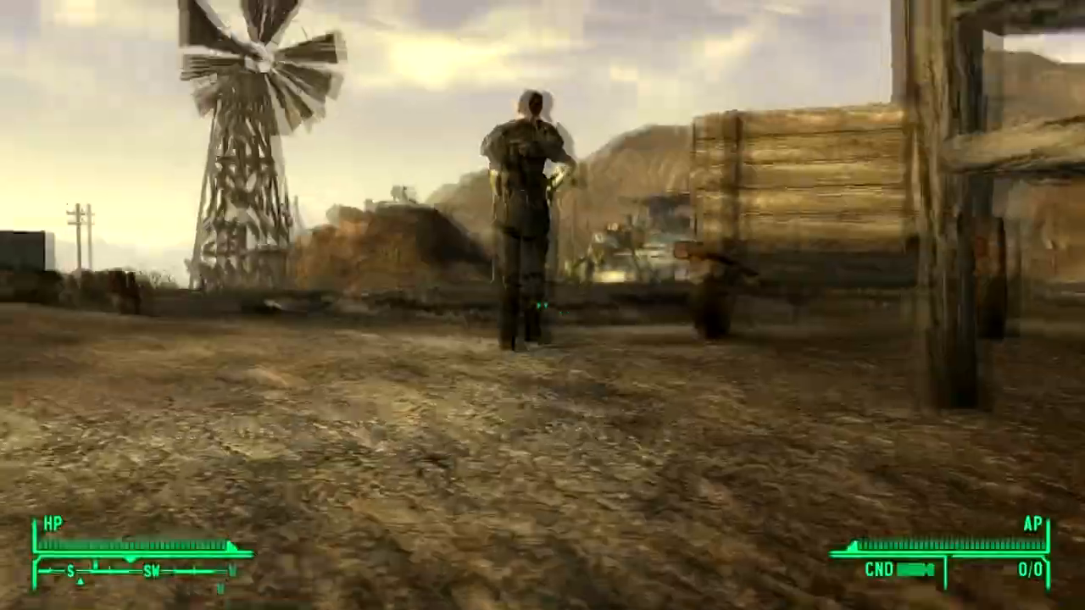
key(w)
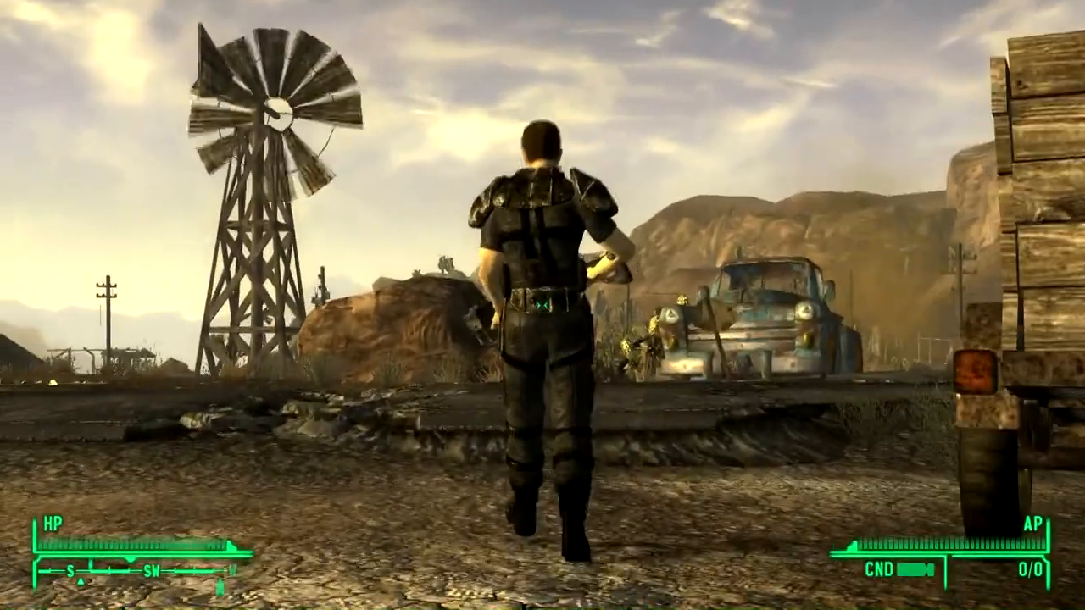
key(w)
key(w)
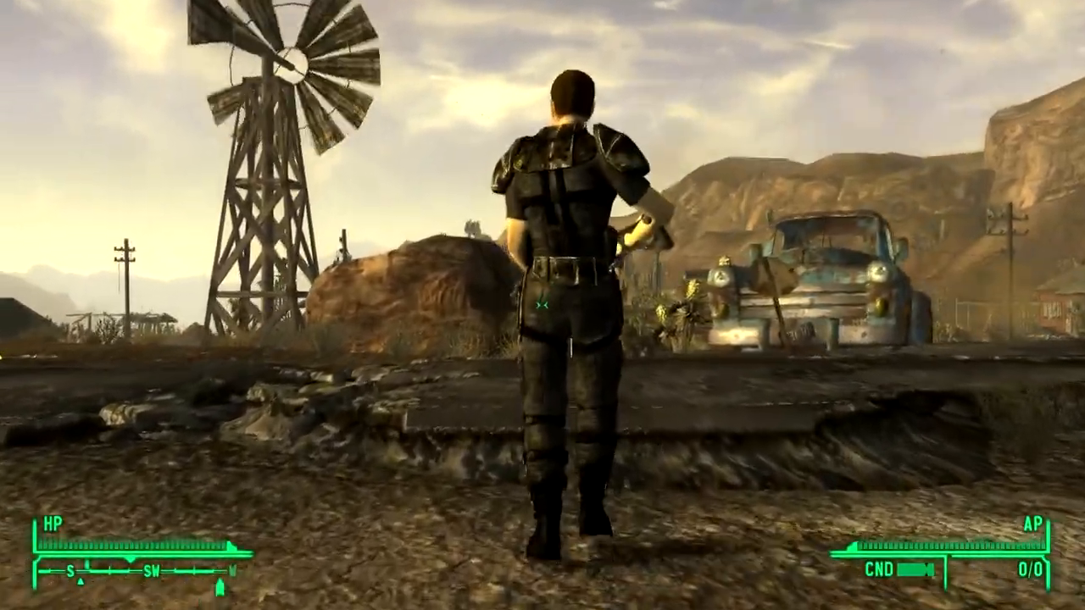
key(s)
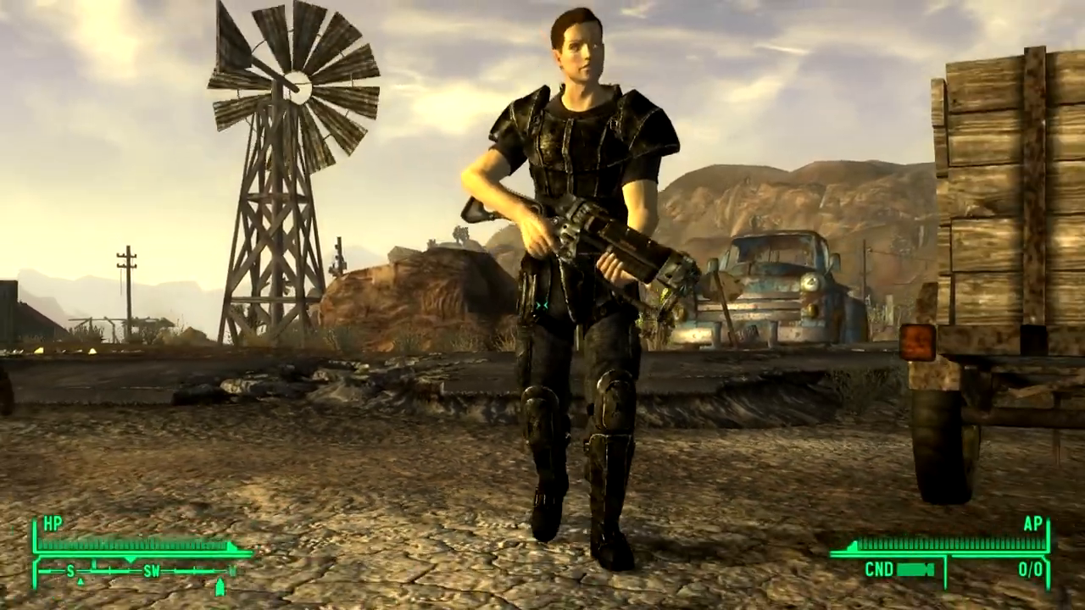
key(s)
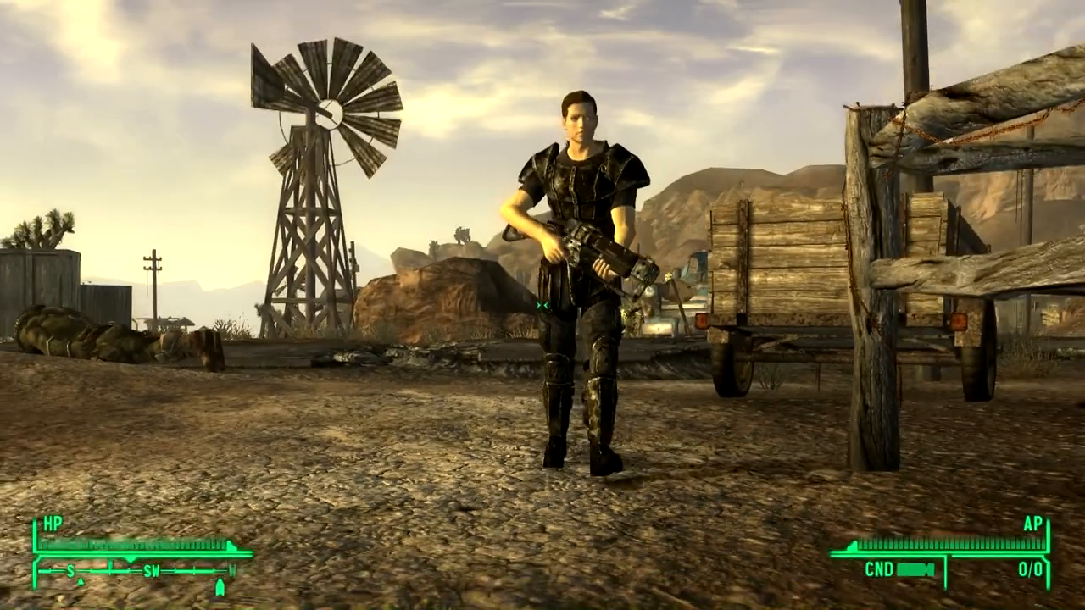
Leave the free camera with tfc and set the field of view with fov 70
key(grave)
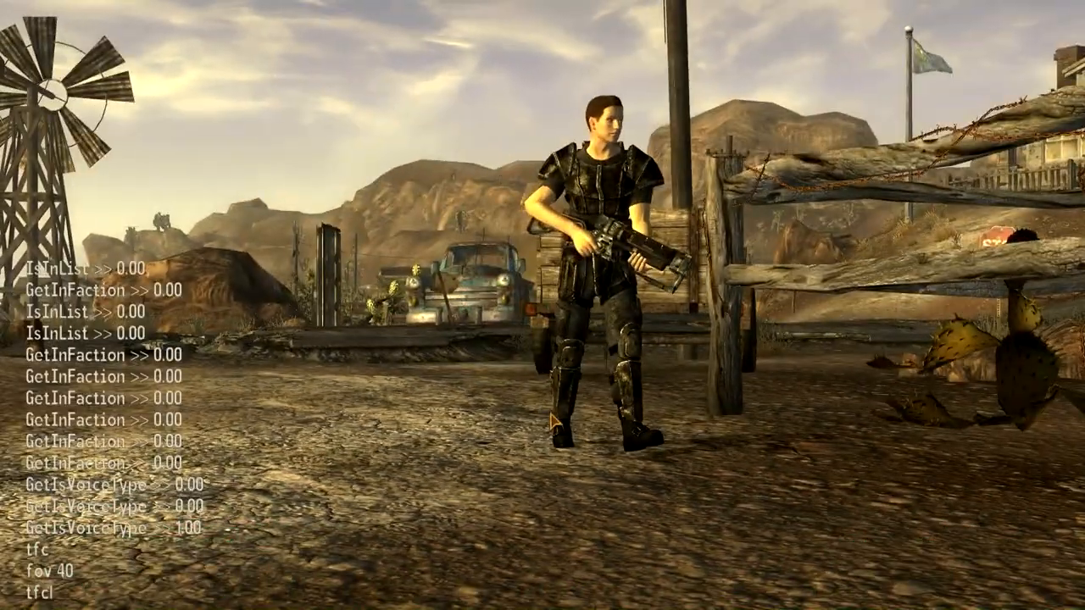
text(fov 70)
key(Return)
key(grave)
Walk across the broken road and look back over the patrolling NPC, the dead super mutant and the seated NPC
key(f)
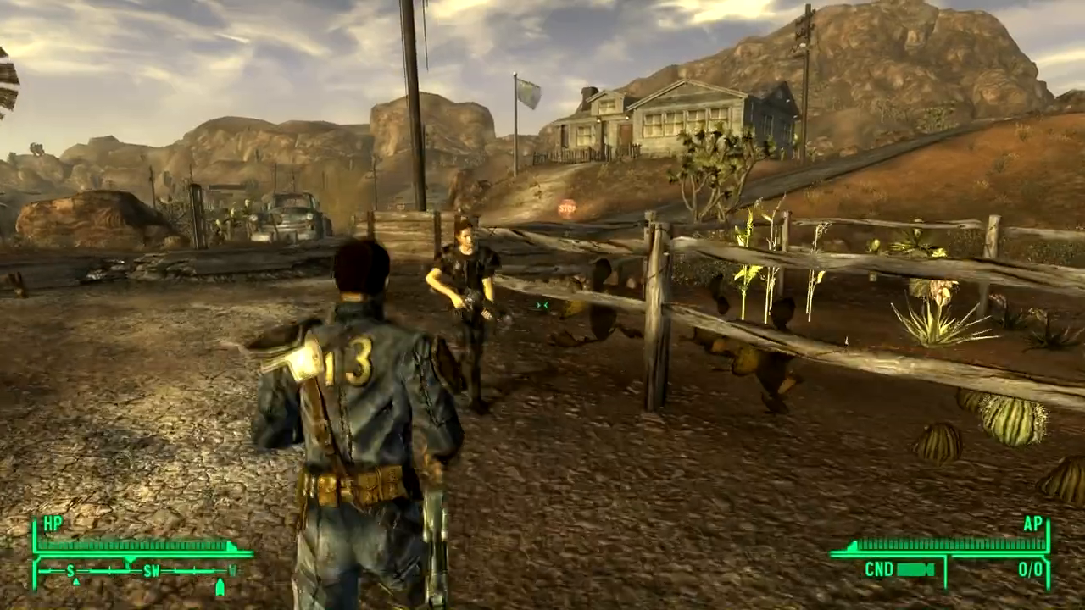
key(a)
key(f)
key(w)
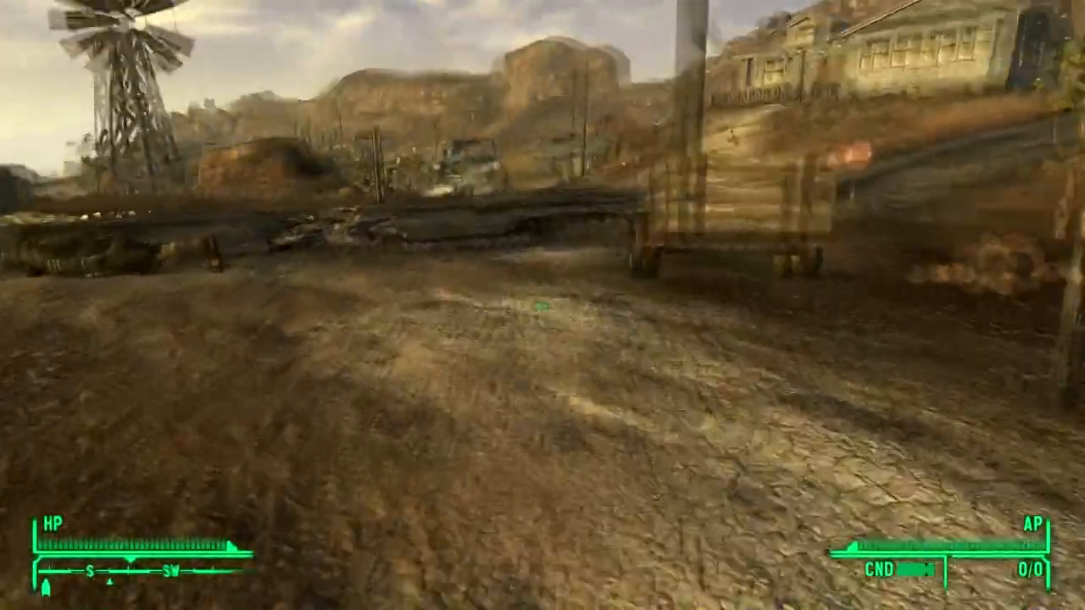
key(w)
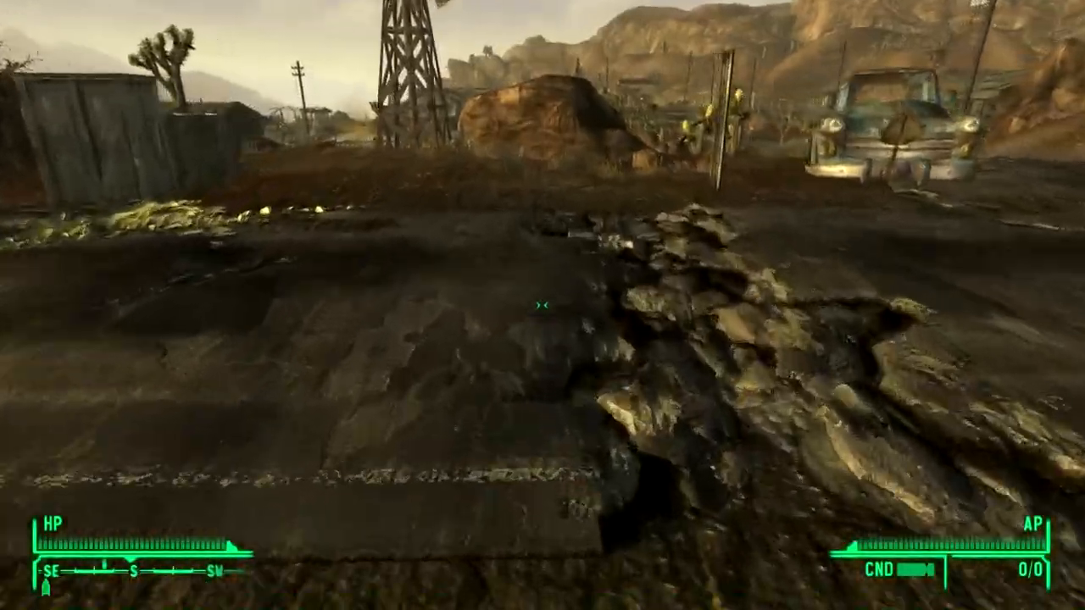
key(w)
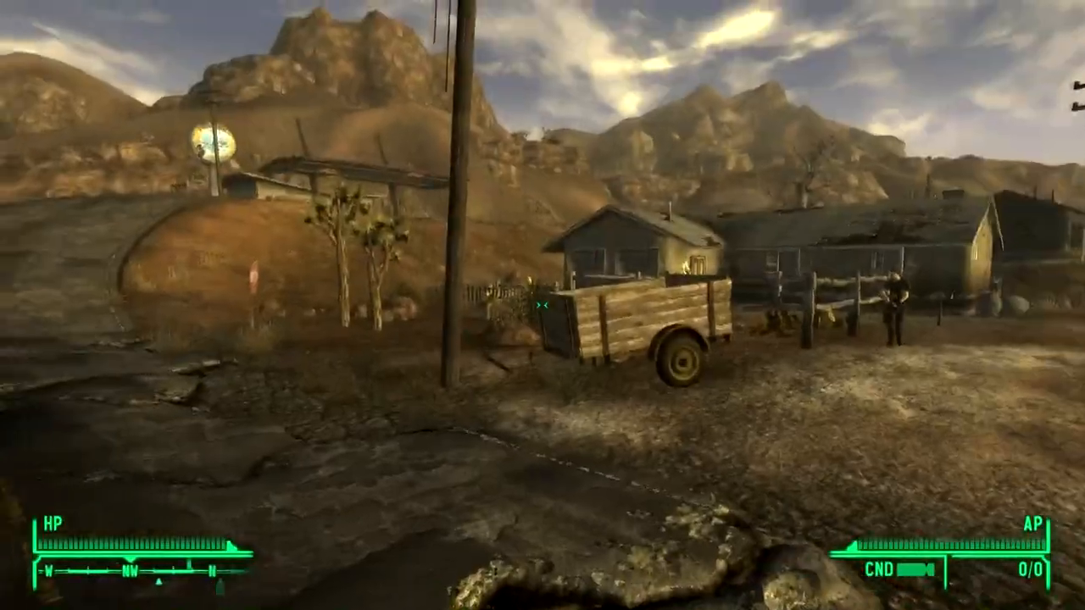
key(w)
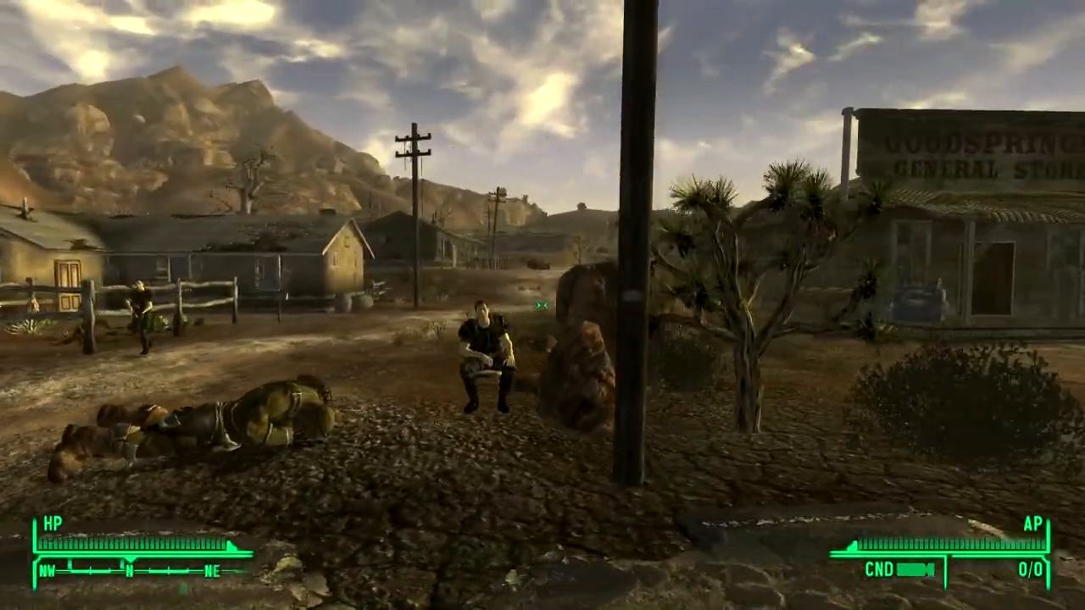
key(w)
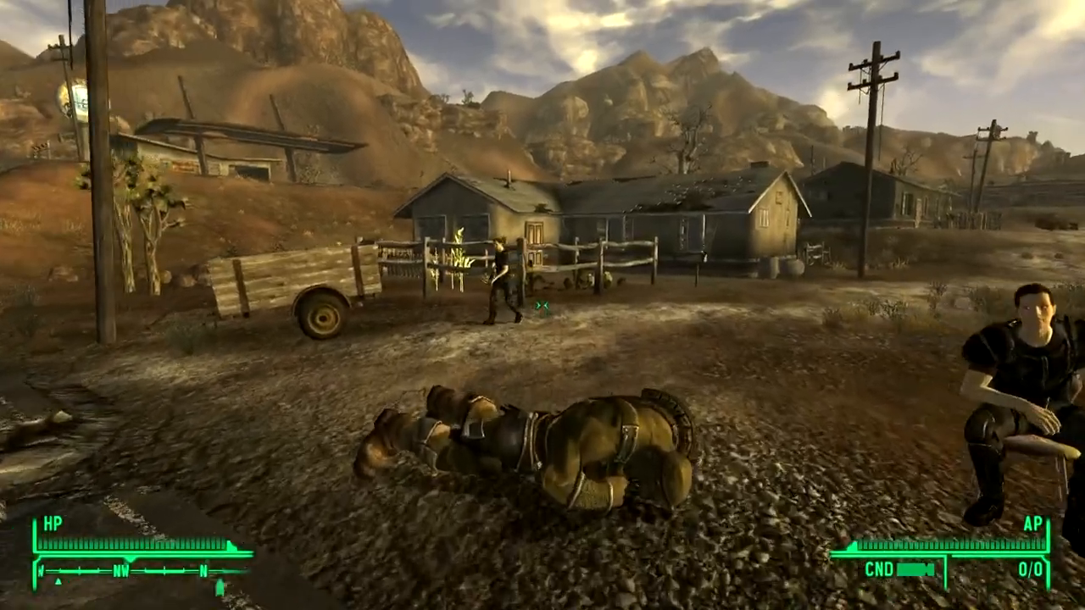
Switch to third-person view and walk past the super mutant's body up to the seated NPC
key(f)
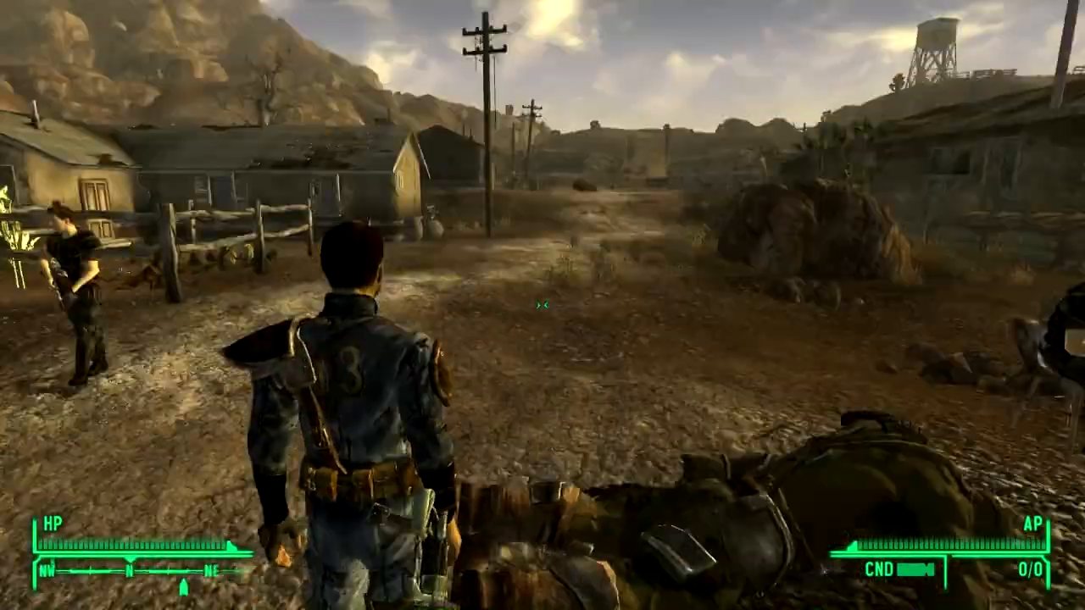
key(w)
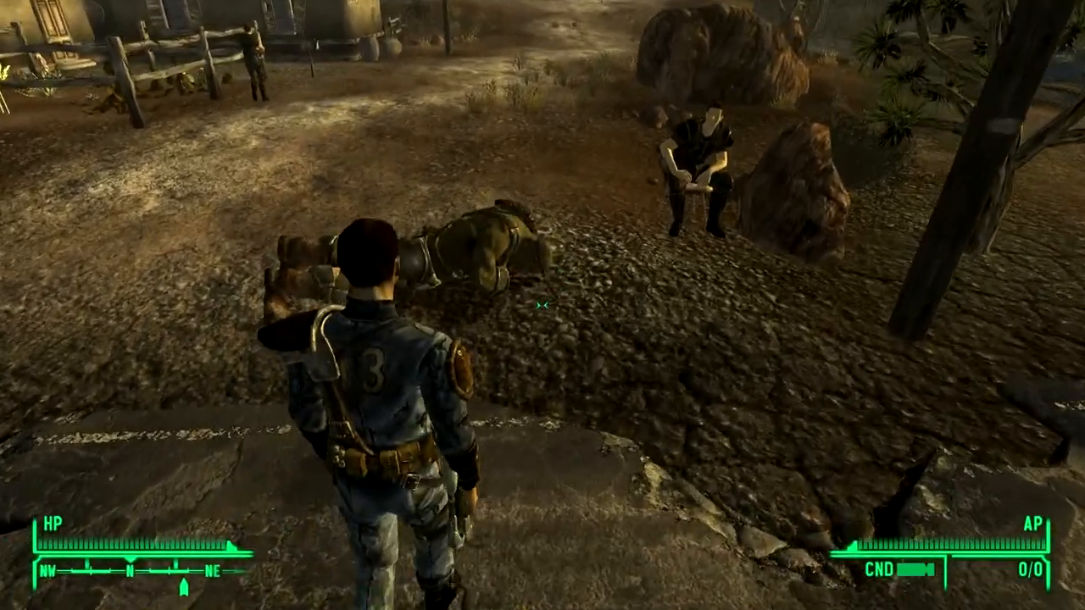
key(w)
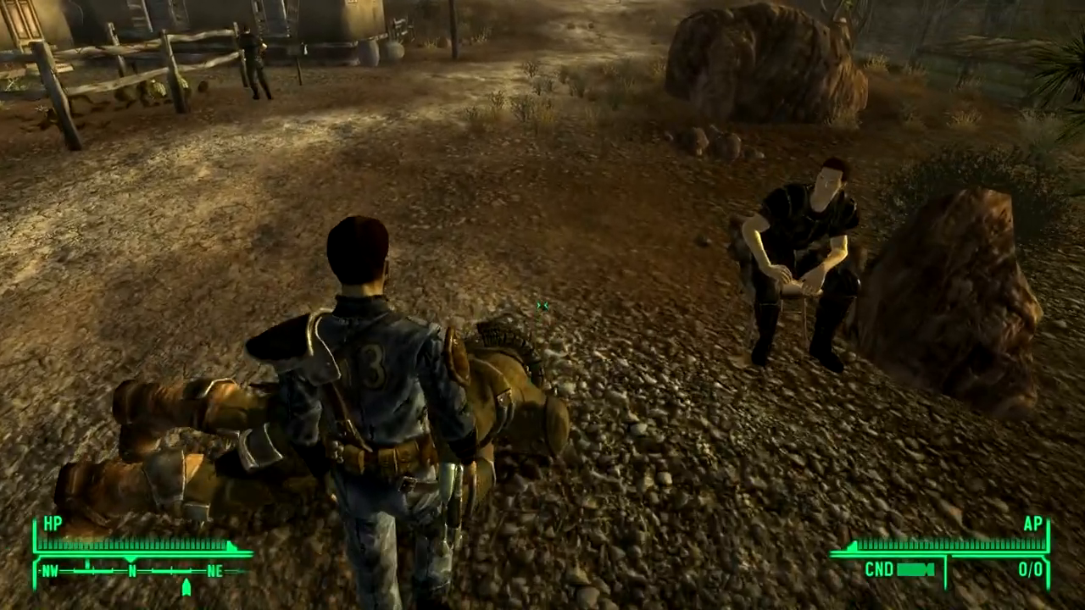
key(w)
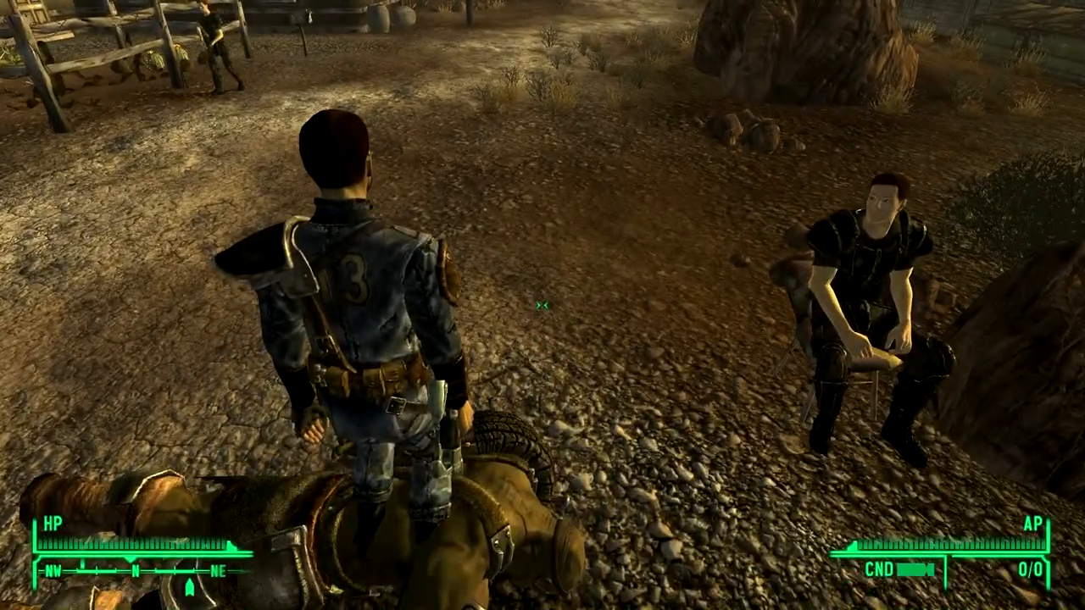
key(d)
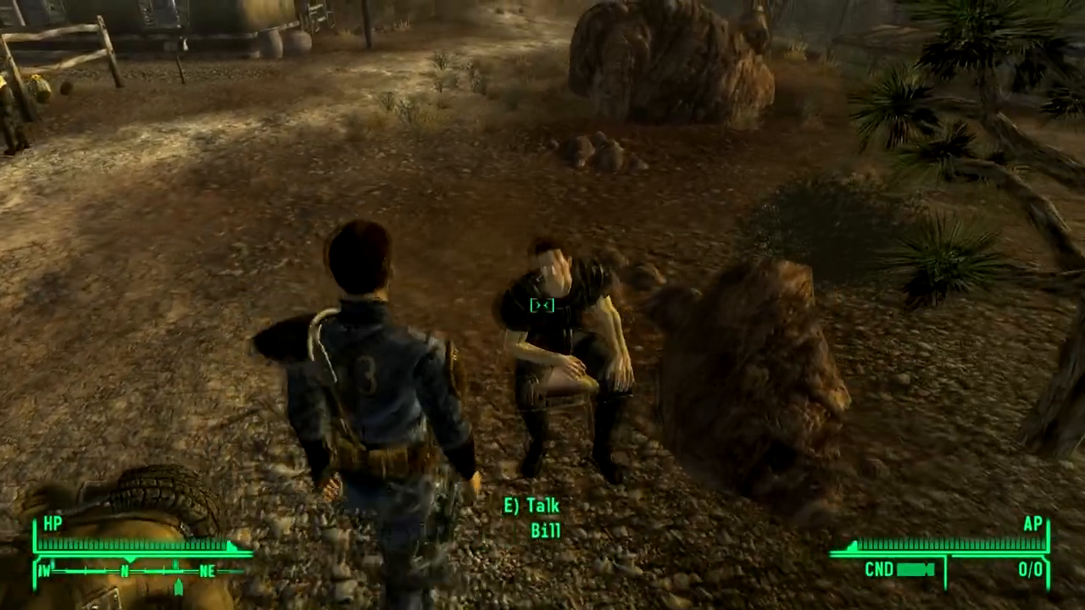
Return to the road in third-person view and survey all three test actors together
key(a)
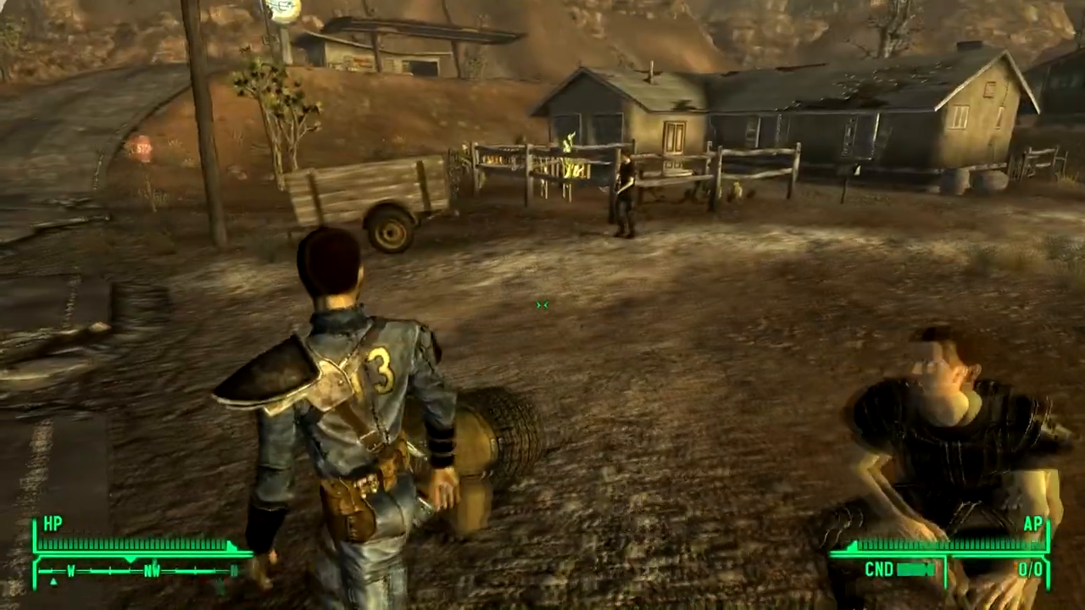
key(a)
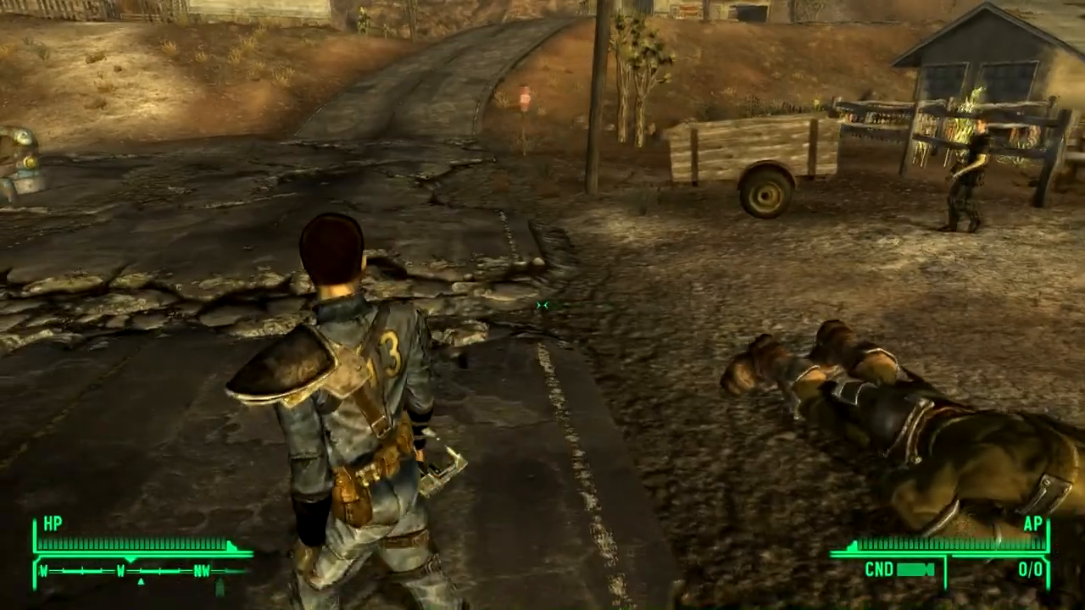
key(a)
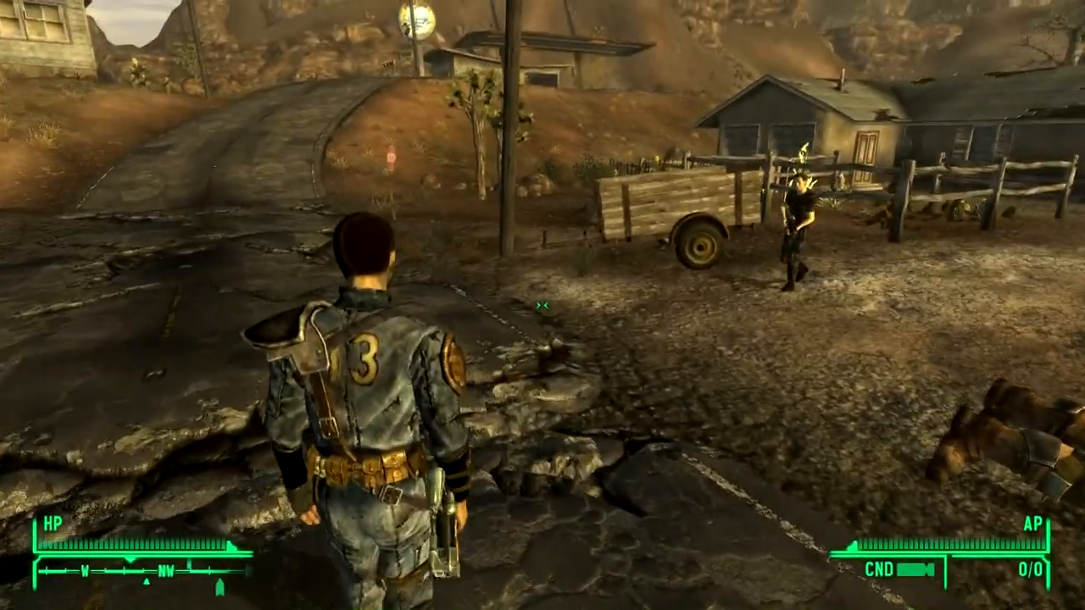
key(a)
key(d)
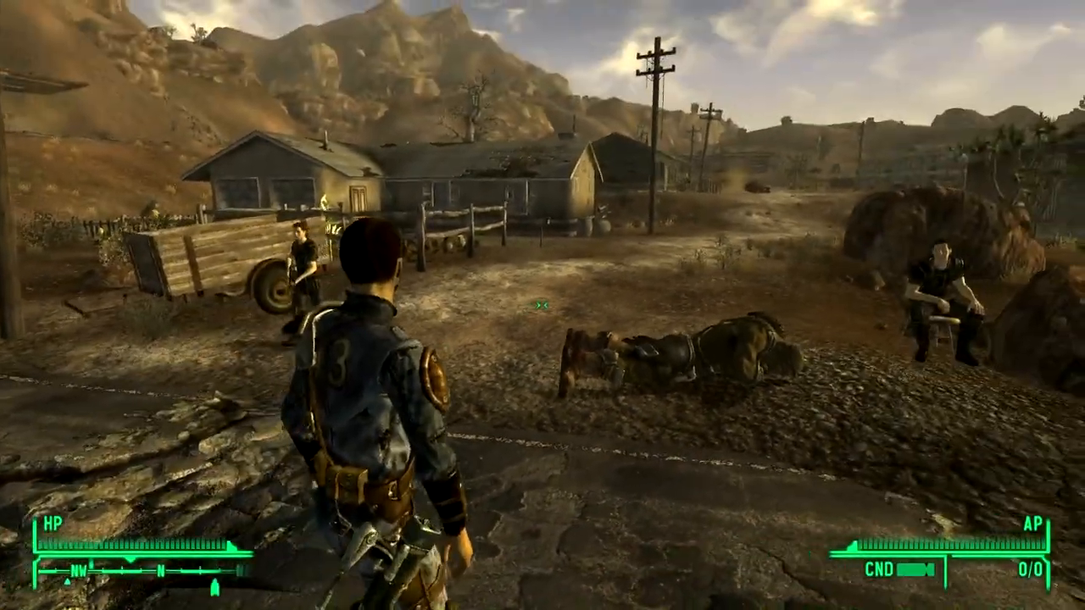
key(d)
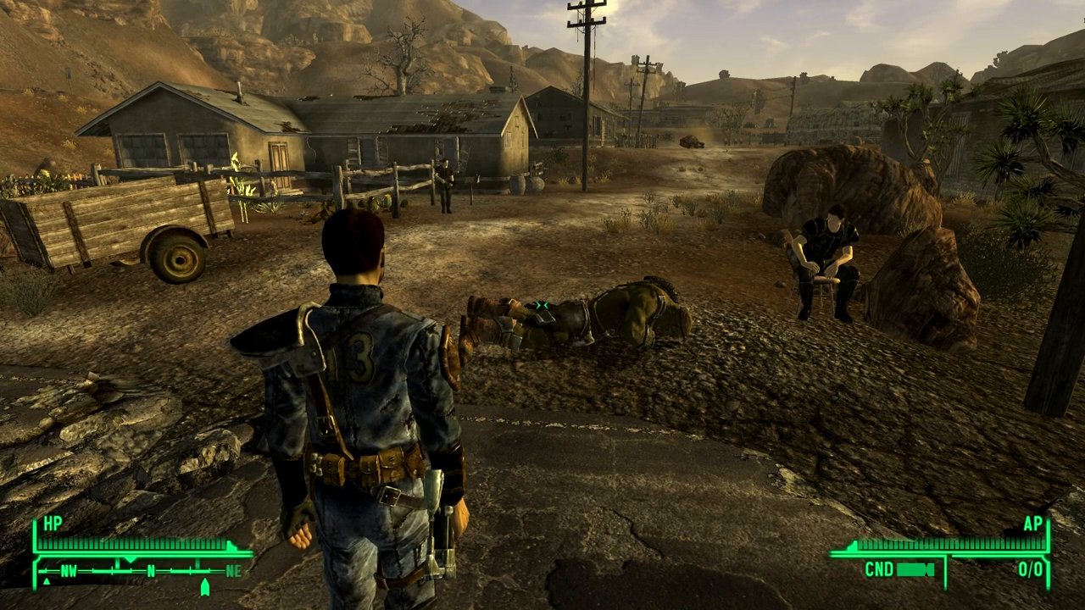
Switch to first-person view and walk around the wooden trailer to watch the patrolling NPC
key(f)
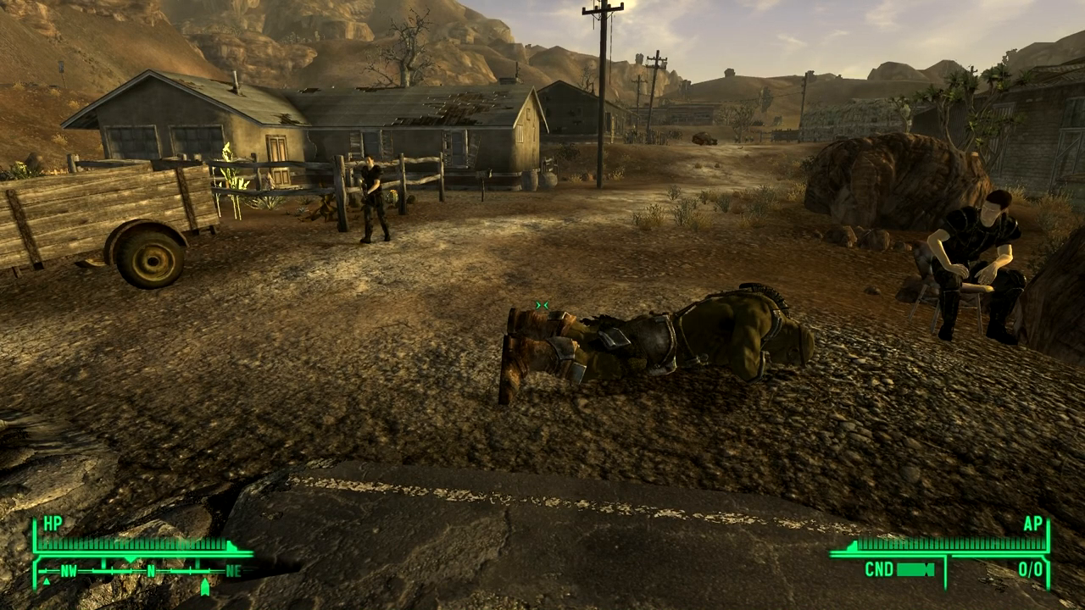
key(a)
key(w)
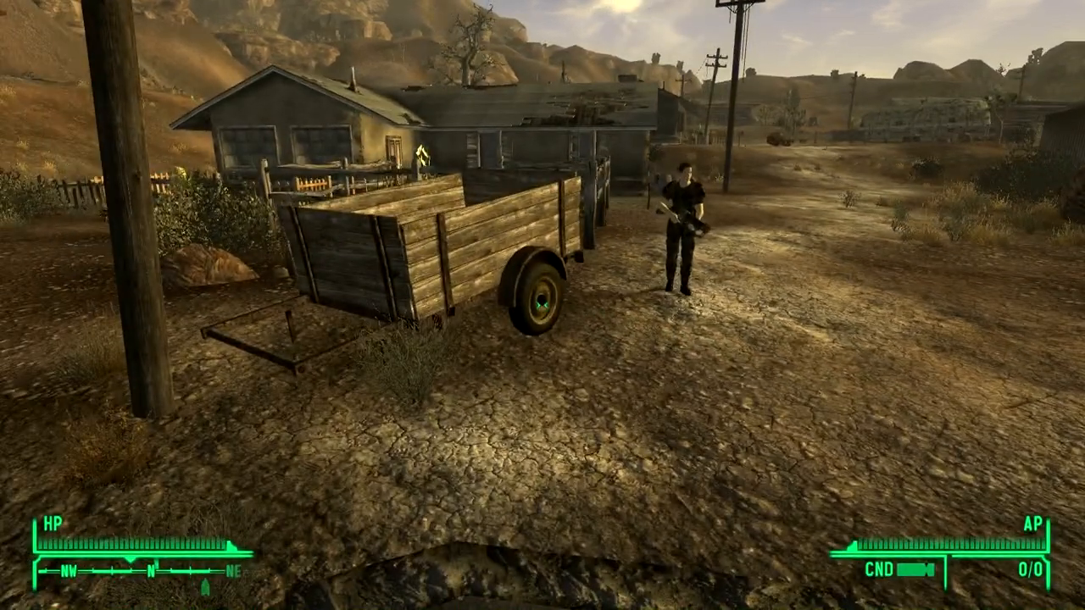
key(a)
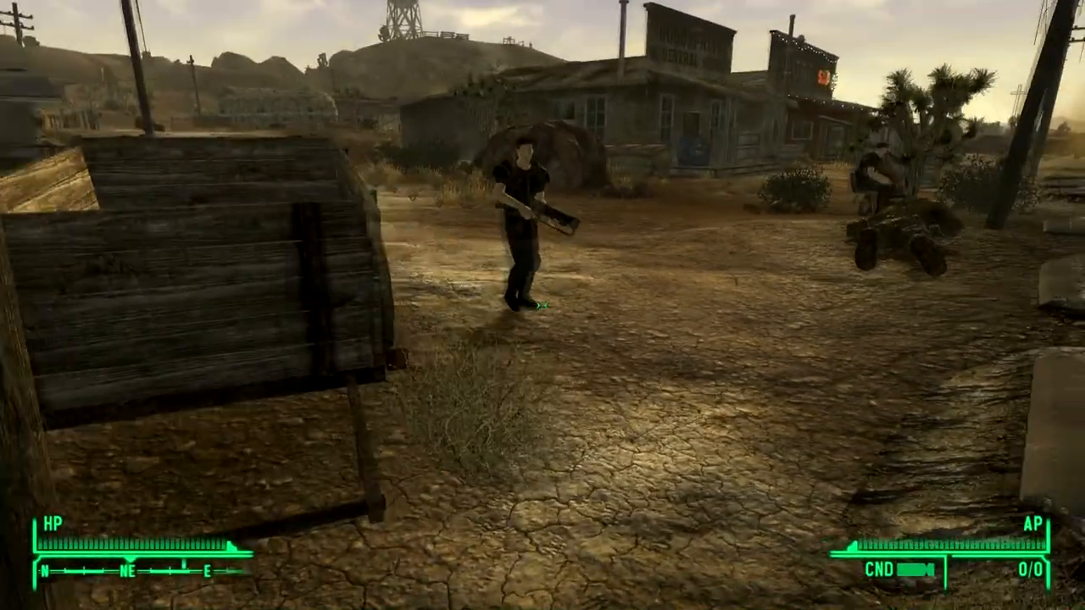